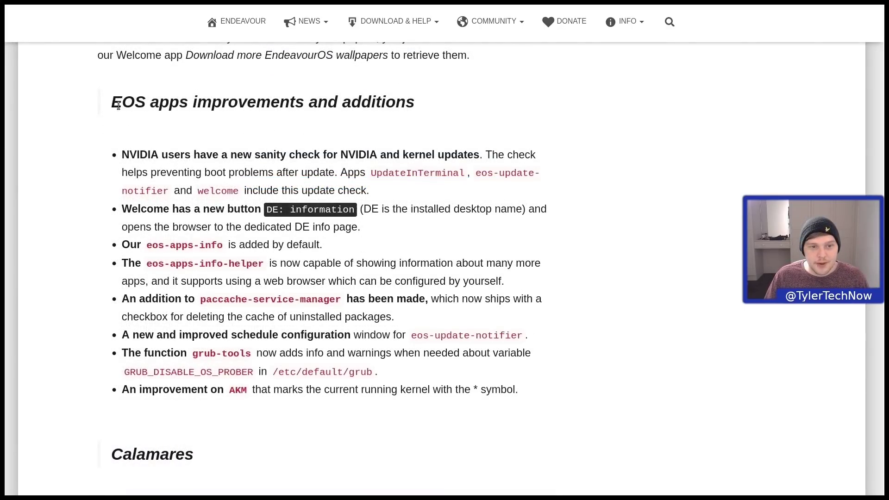
Read the EOS apps improvements notes on the Welcome app's DE information button, eos-apps-info and eos-apps-info-helper, highlighting the key phrases
left_click_drag(112, 102, 411, 111)
left_click(453, 116)
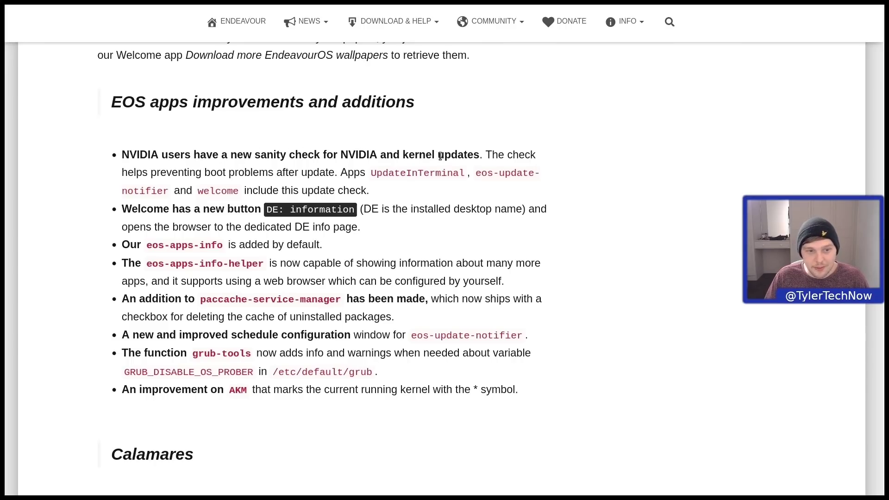
left_click_drag(131, 209, 305, 205)
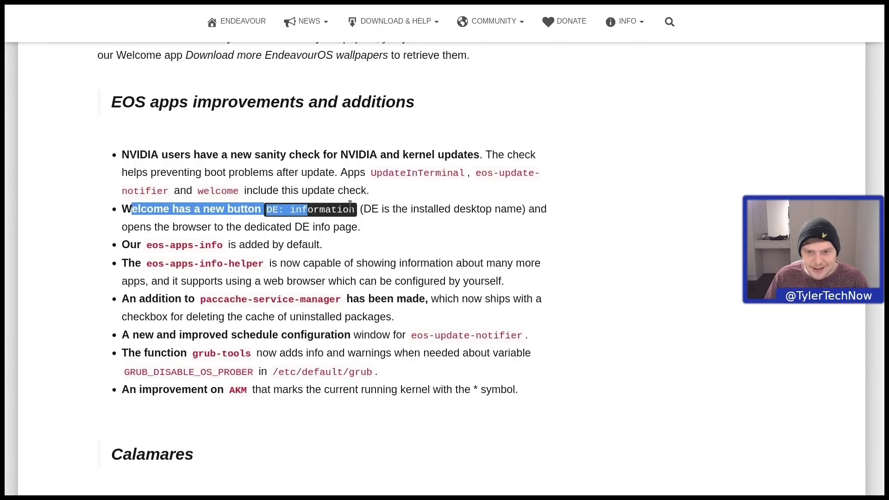
left_click(387, 213)
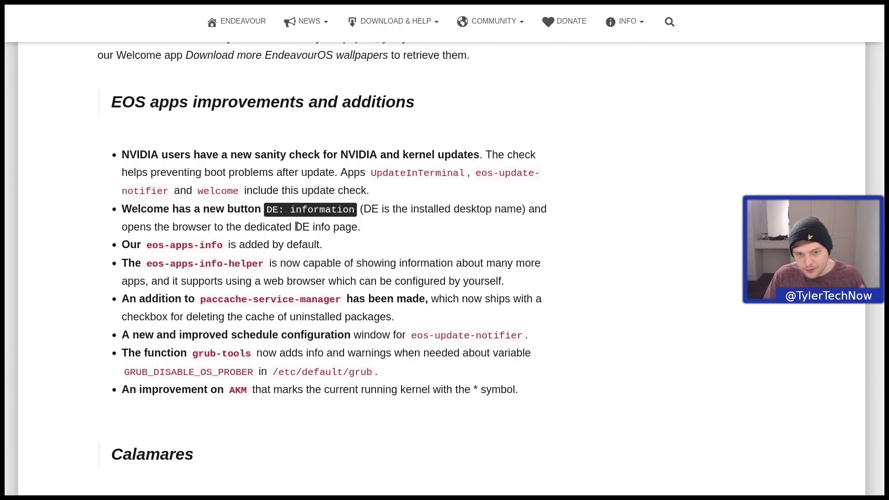
left_click_drag(315, 226, 360, 227)
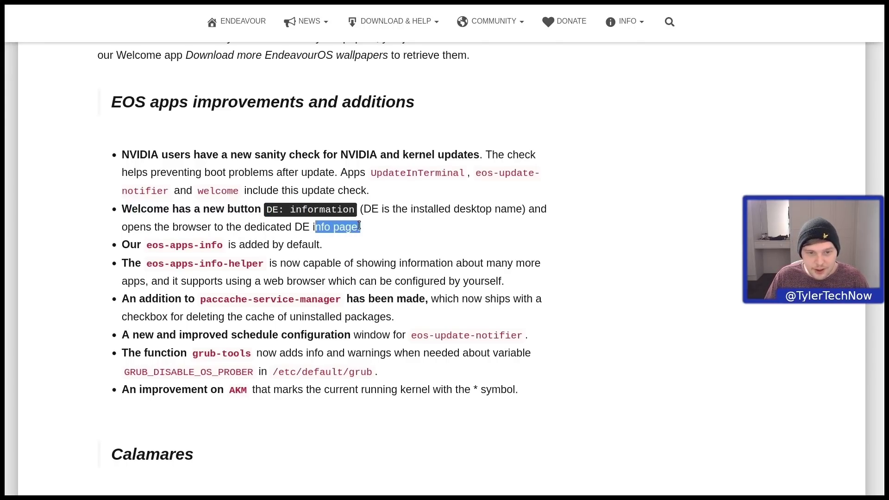
left_click(377, 227)
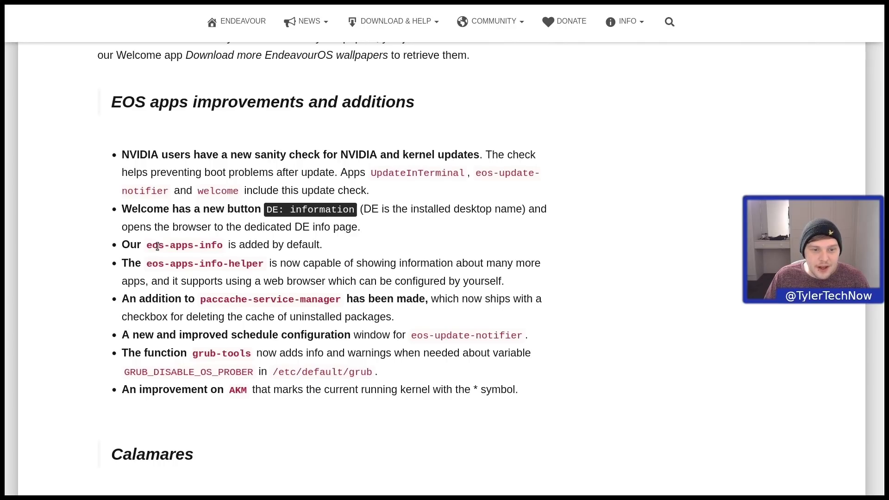
left_click_drag(227, 246, 328, 246)
left_click(349, 246)
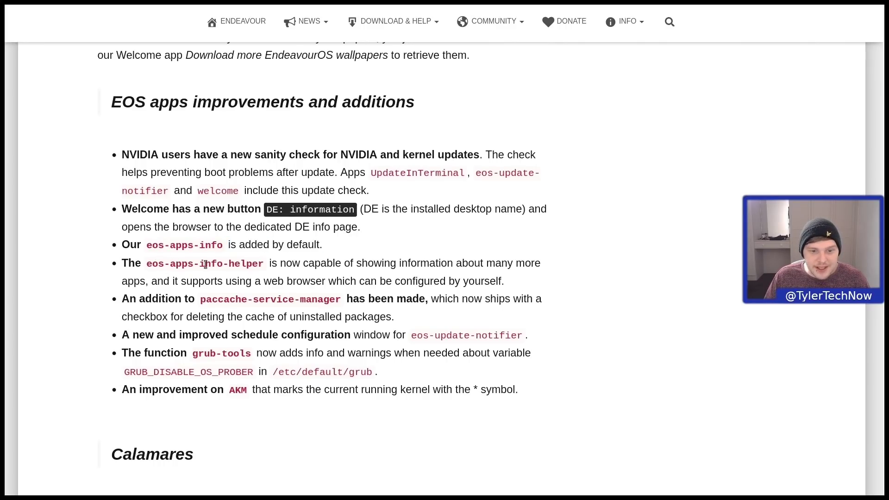
left_click_drag(268, 265, 541, 272)
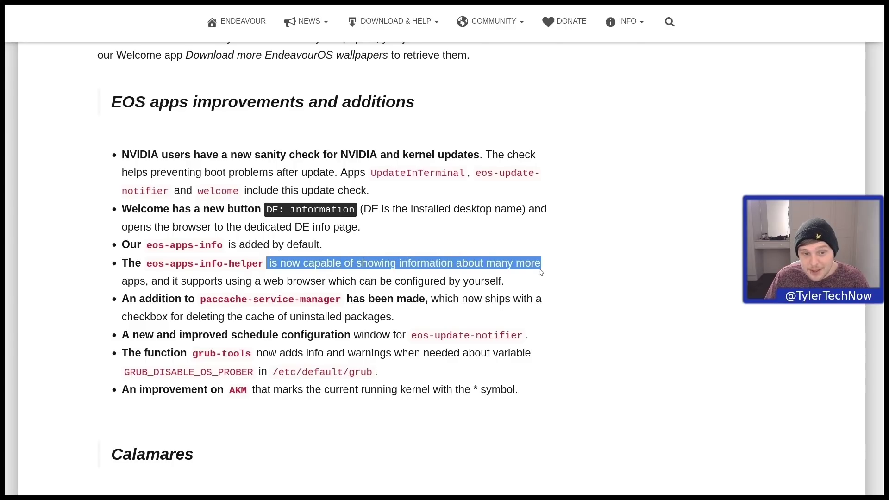
left_click_drag(271, 281, 510, 287)
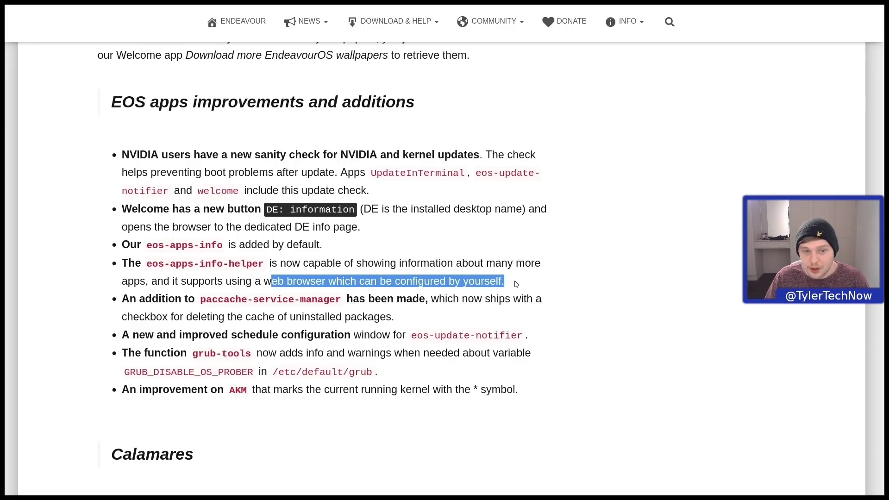
left_click(525, 275)
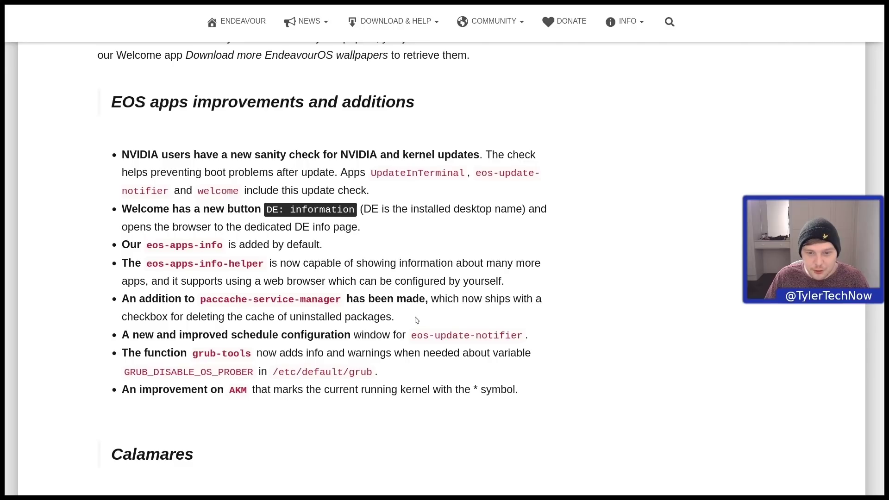
Review the release notes on paccache-service-manager, eos-update-notifier and grub-tools, highlighting the package names and the /etc/default/grub path
left_click_drag(416, 320, 291, 313)
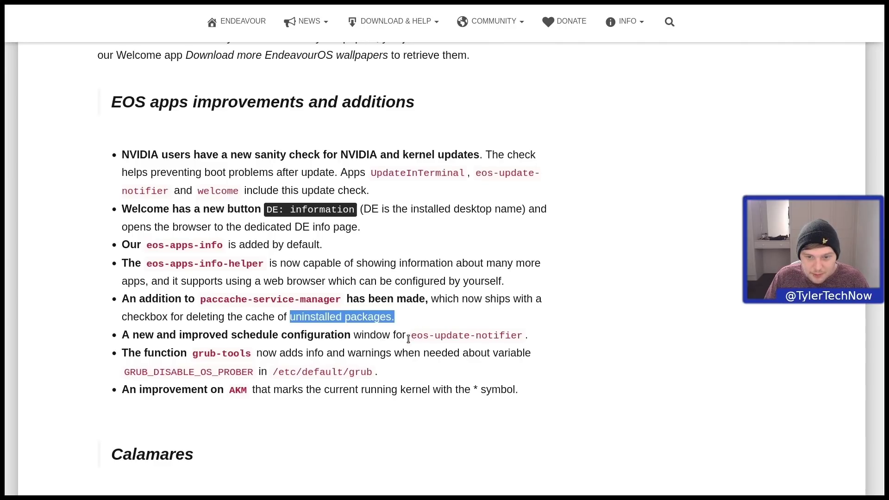
left_click_drag(408, 335, 522, 335)
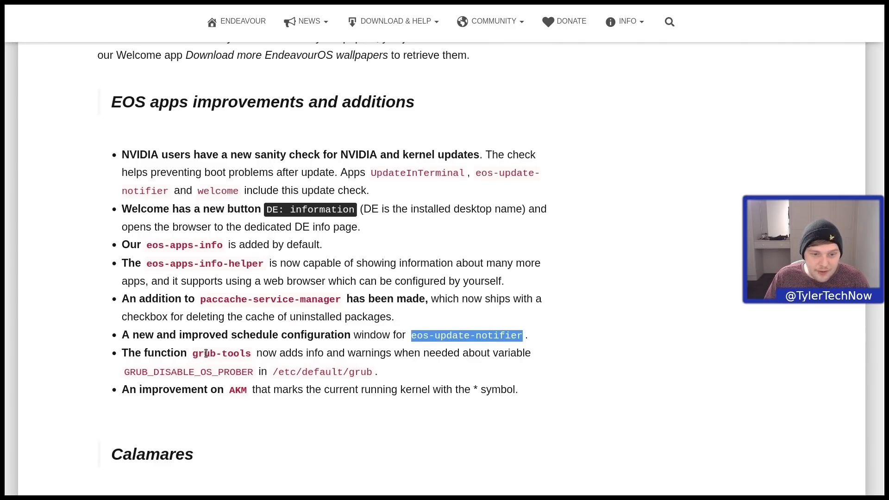
left_click_drag(191, 355, 262, 355)
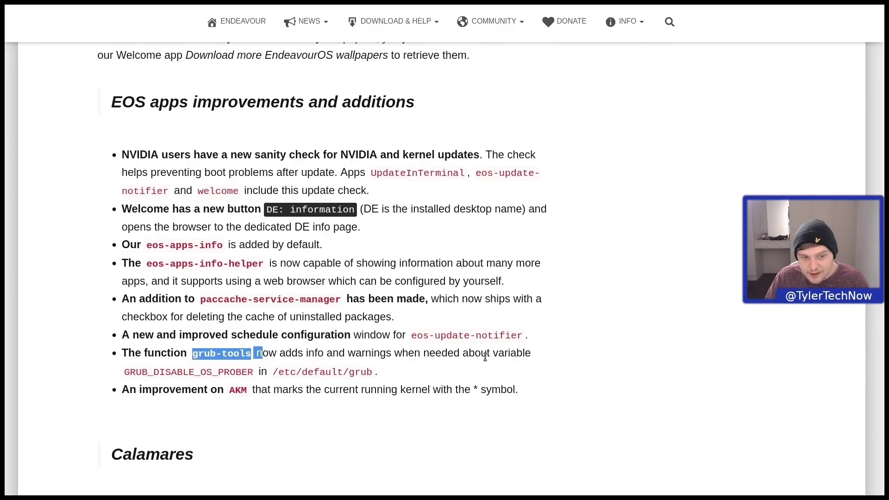
left_click_drag(125, 371, 202, 372)
double_click(202, 373)
left_click(239, 372)
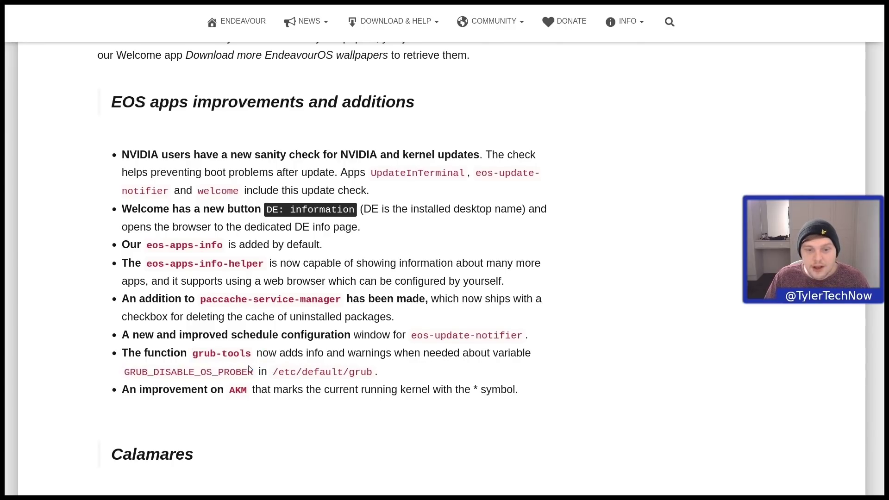
left_click_drag(278, 372, 368, 374)
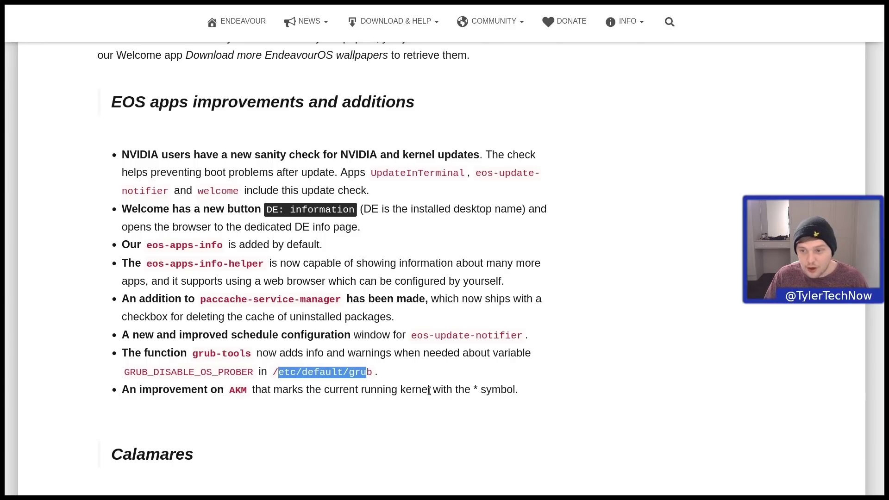
Examine the Calamares section's notes on randomized EFI path naming, installing XFCE with i3, and Nvidia DRM modesetting
scroll(199, 111, "down", 7)
left_click_drag(195, 109, 113, 100)
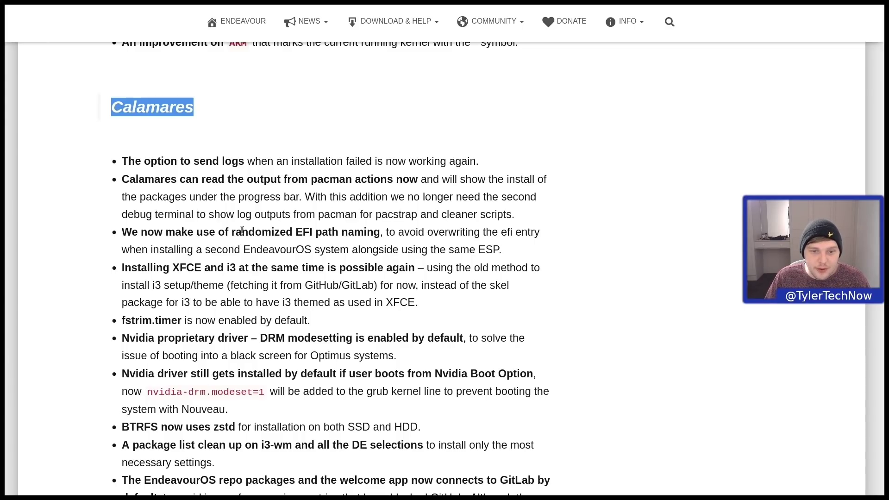
left_click_drag(236, 230, 373, 233)
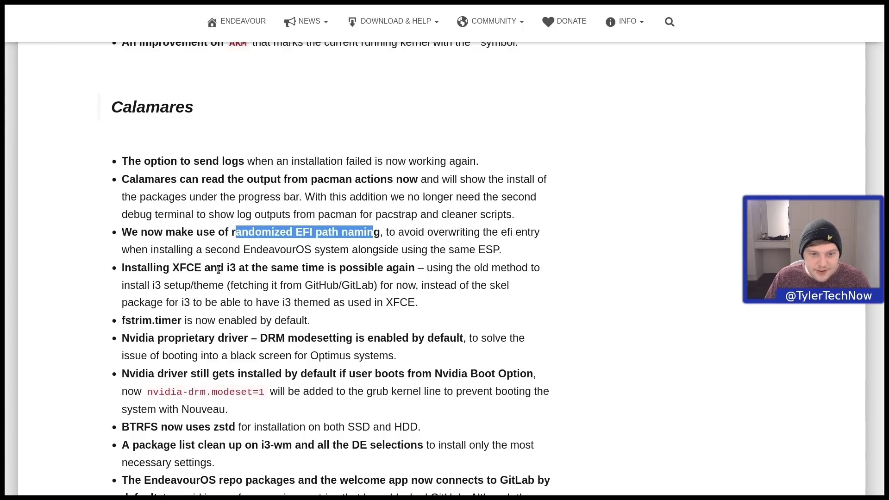
left_click_drag(419, 270, 238, 268)
left_click(180, 268)
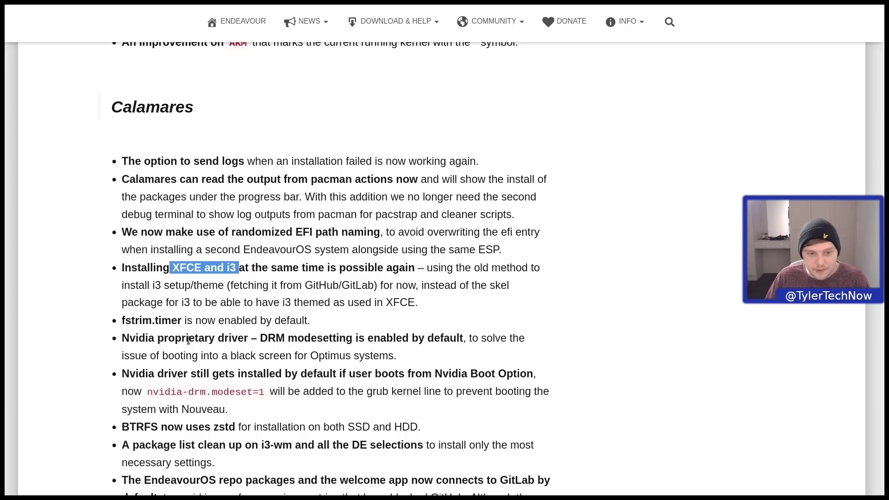
left_click_drag(129, 339, 425, 345)
left_click(291, 354)
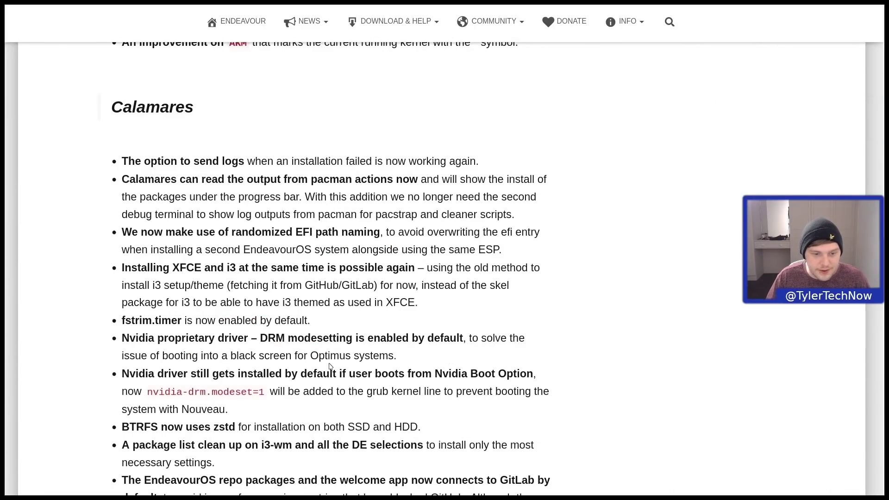
Read the remaining Calamares notes on BTRFS compression, the switch to GitLab, and the changed community edition install method
scroll(207, 362, "down", 2)
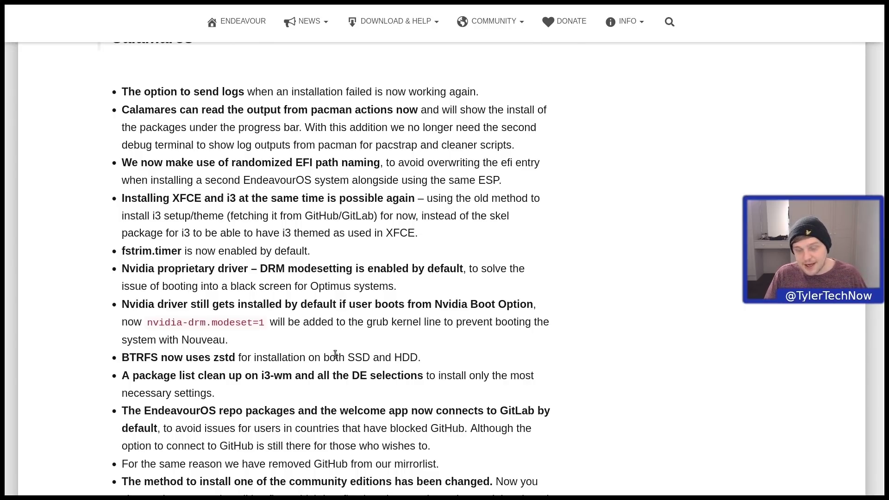
left_click_drag(125, 357, 160, 356)
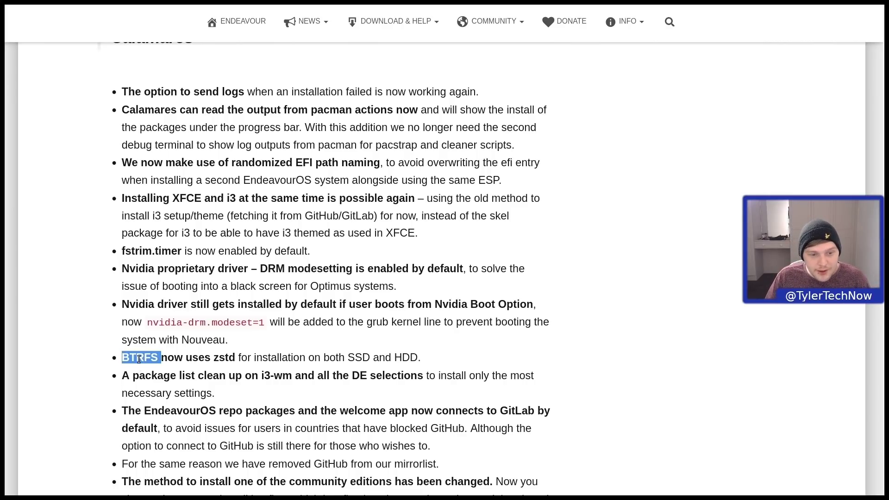
scroll(211, 242, "down", 3)
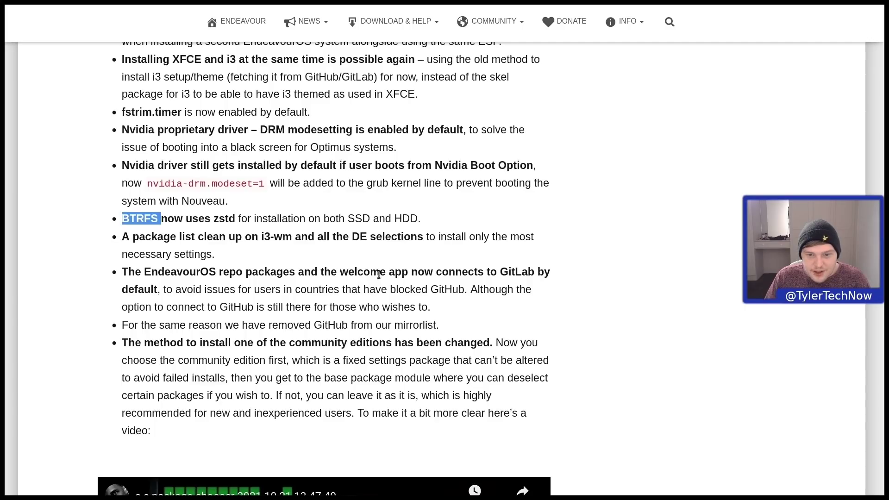
left_click_drag(500, 271, 536, 272)
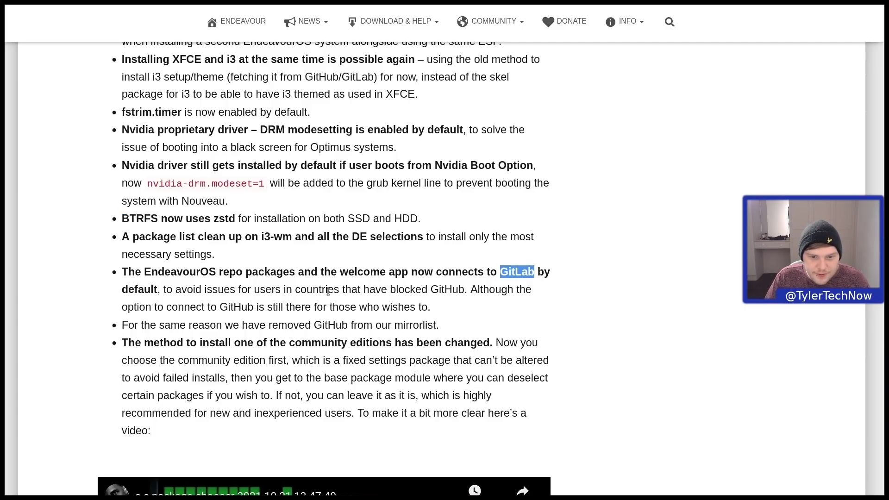
left_click_drag(396, 290, 466, 288)
scroll(463, 296, "down", 5)
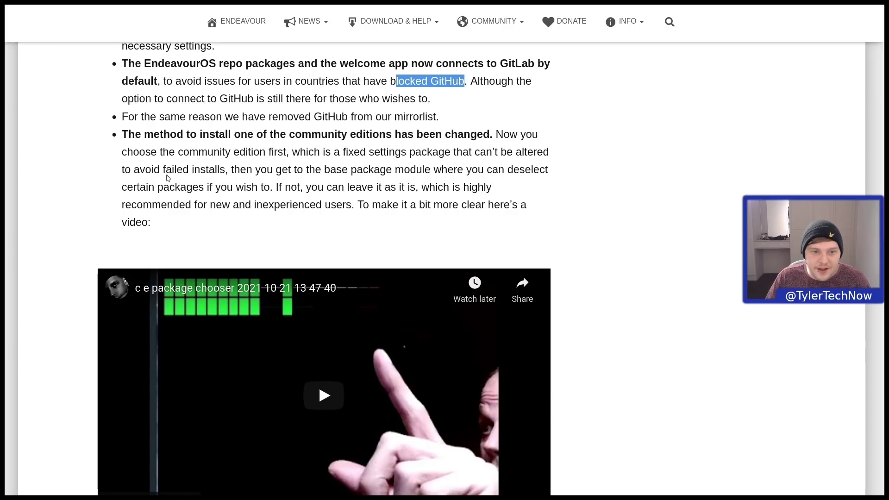
left_click_drag(162, 170, 221, 169)
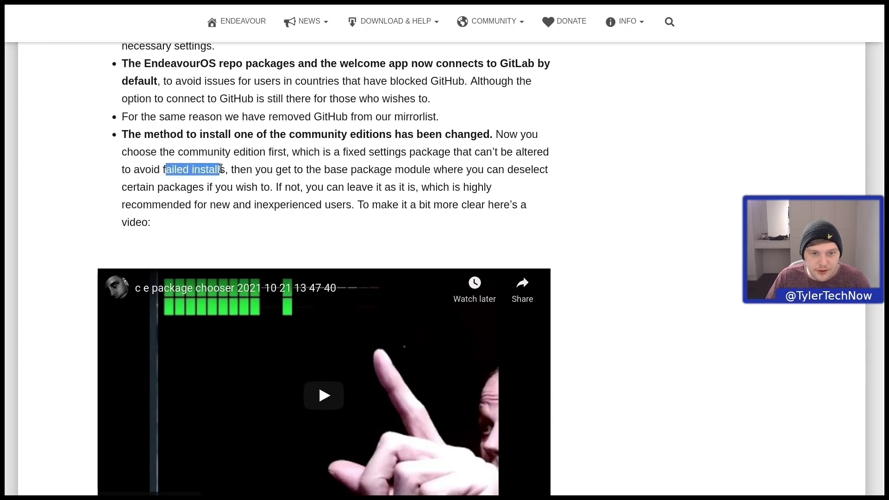
left_click(351, 171)
Review the ISO and running systems notes on OS prober, the user_commands.bash file and r8168 driver auto detection
scroll(353, 170, "down", 10)
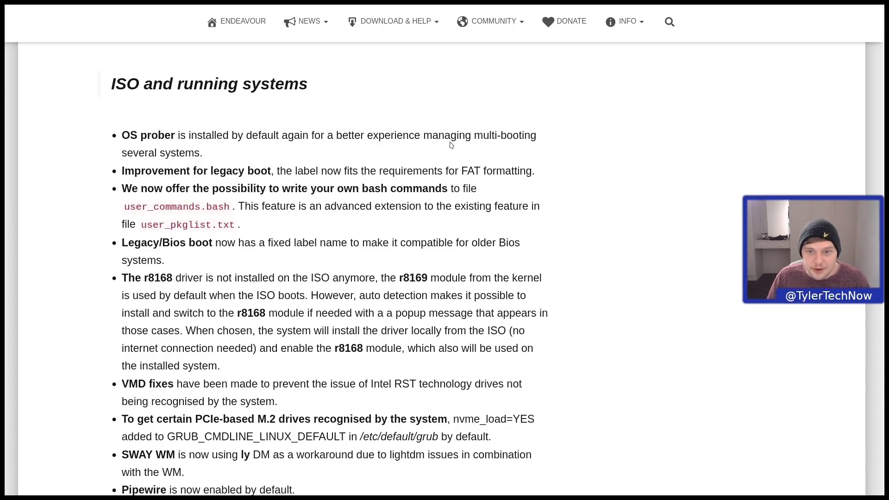
left_click_drag(203, 153, 140, 153)
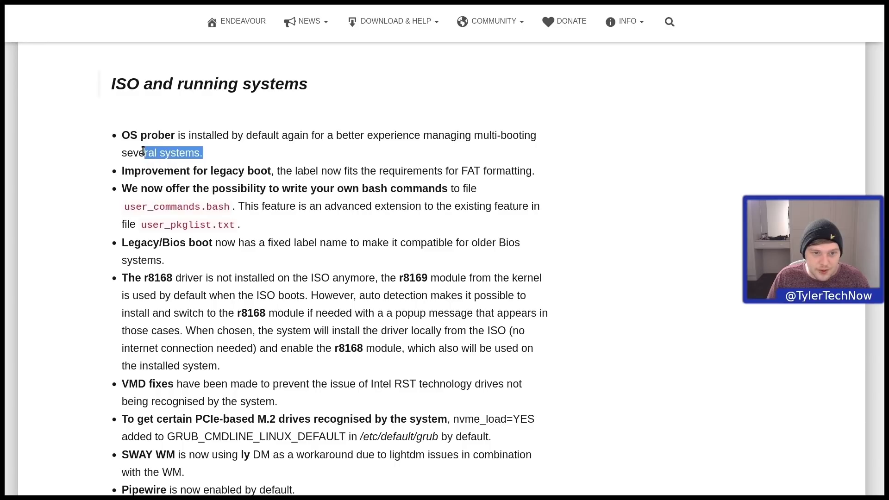
left_click(239, 156)
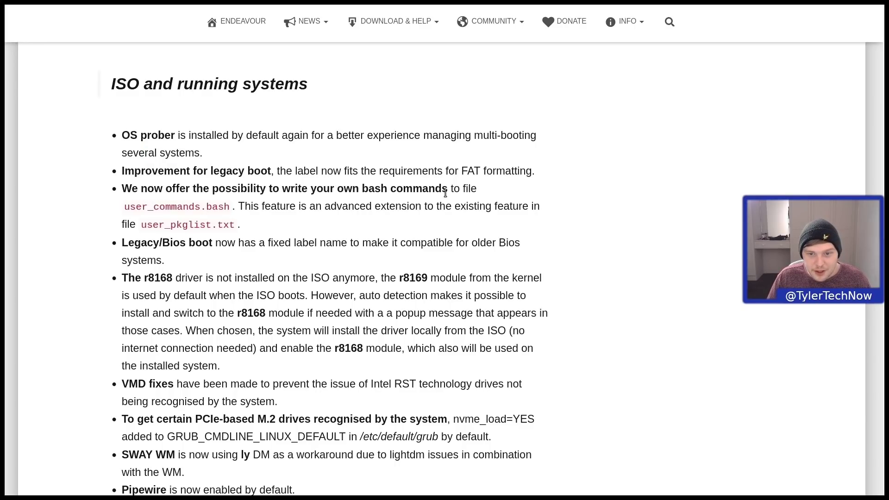
left_click_drag(125, 207, 223, 207)
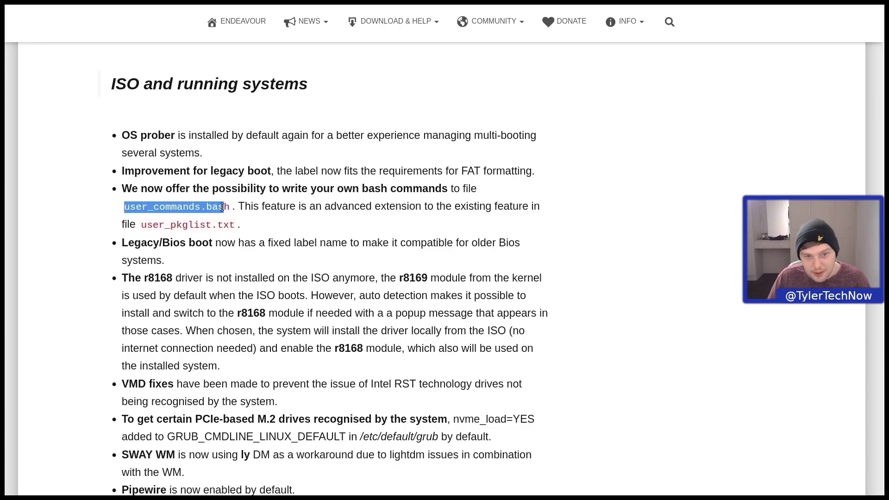
scroll(222, 207, "down", 3)
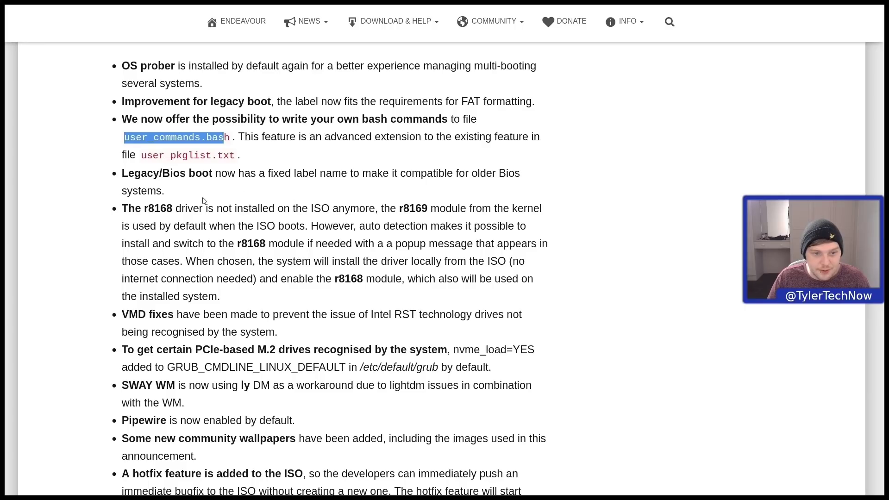
left_click_drag(144, 208, 175, 208)
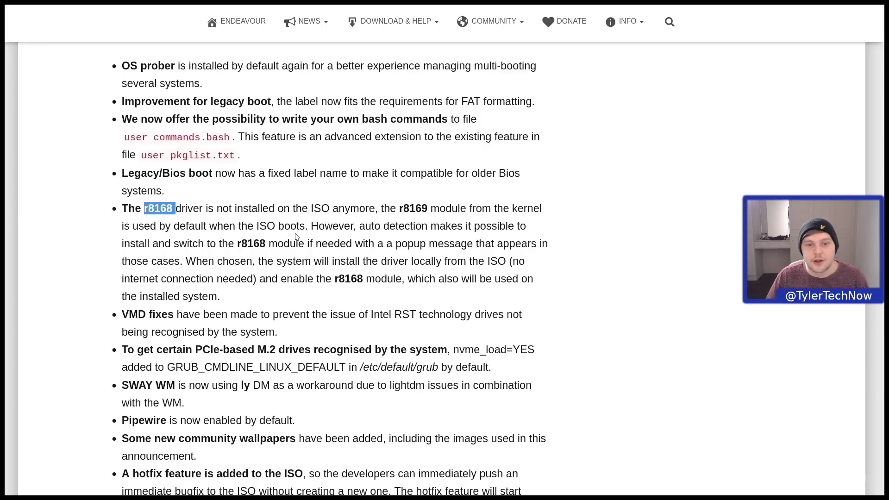
left_click_drag(360, 226, 426, 226)
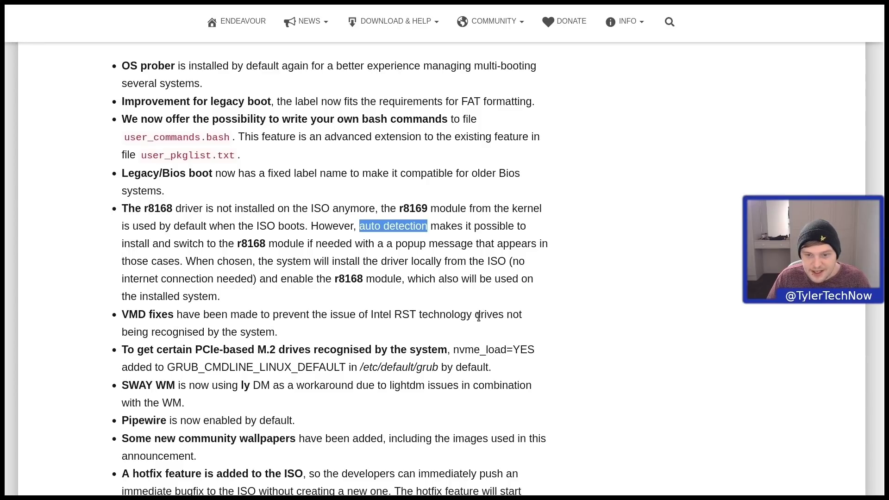
Examine the notes on PCIe-based M.2 drive recognition and the SWAY WM display manager workaround, highlighting the relevant text
scroll(278, 310, "down", 3)
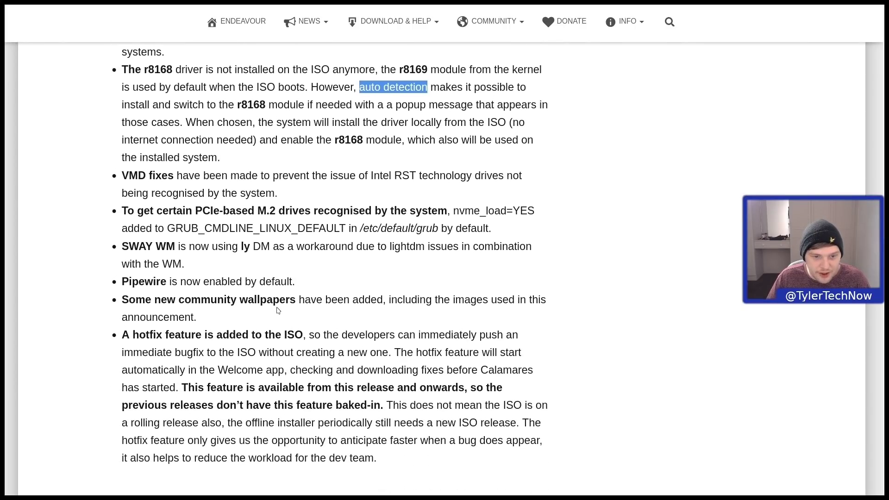
left_click_drag(195, 211, 323, 212)
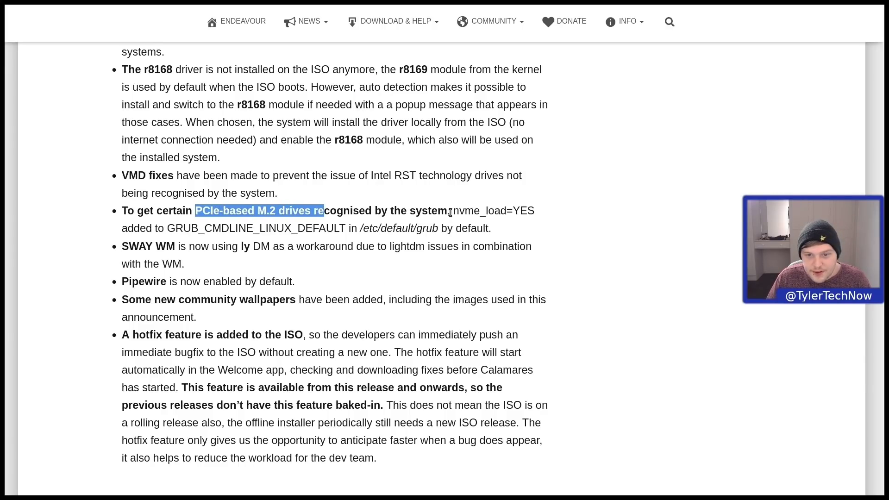
left_click_drag(453, 211, 507, 212)
left_click_drag(176, 228, 438, 228)
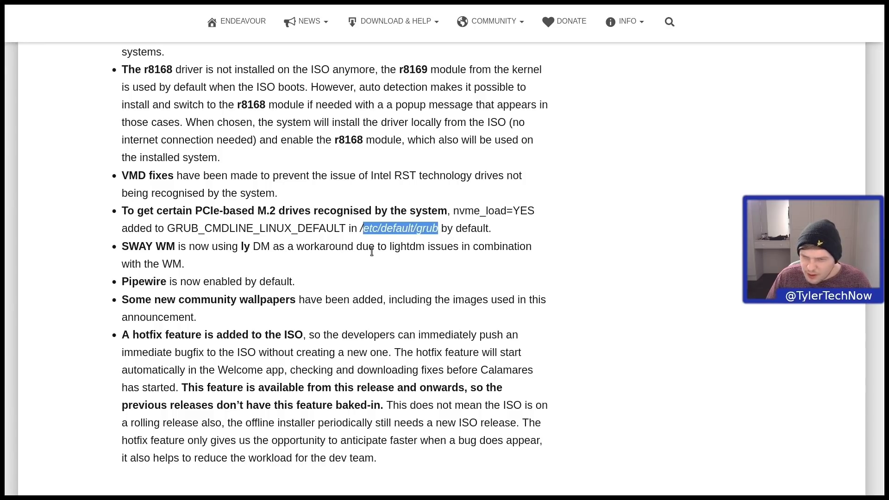
left_click_drag(390, 246, 544, 259)
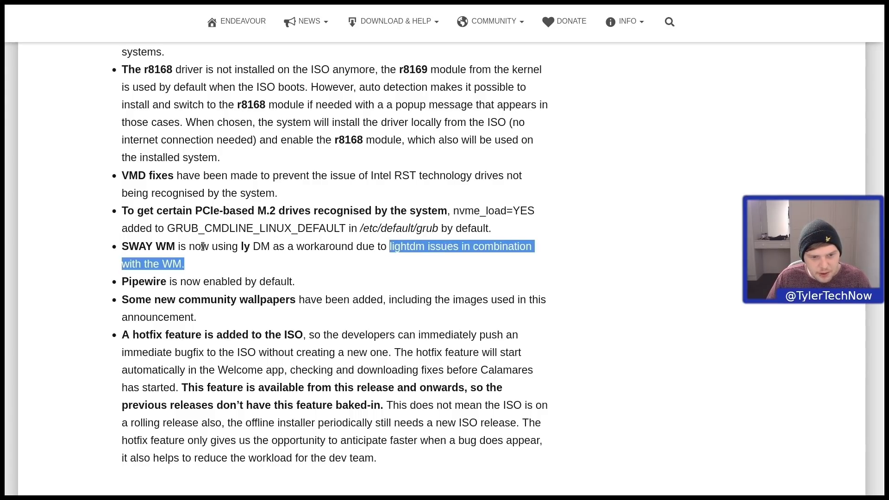
Read the notes on Pipewire, community wallpapers and the ISO hotfix feature, highlighting the relevant text, through to the end of the section
left_click_drag(123, 283, 298, 285)
left_click(320, 287)
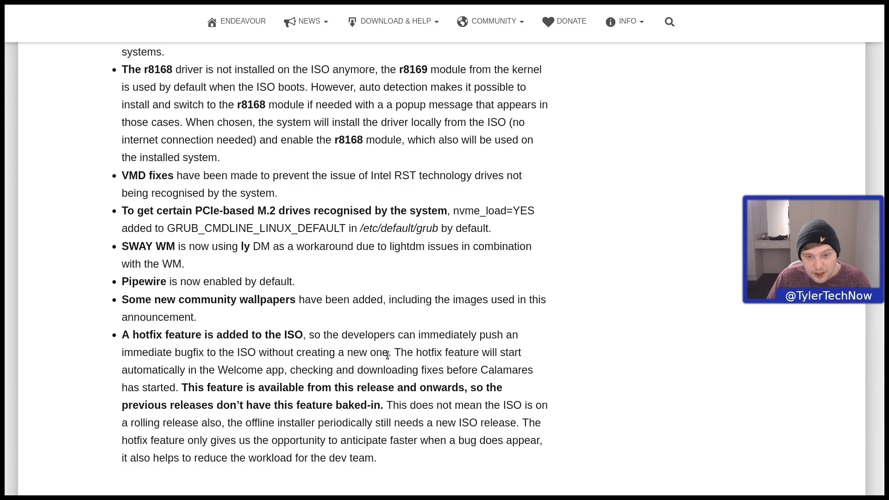
left_click_drag(387, 355, 265, 355)
scroll(192, 393, "down", 1)
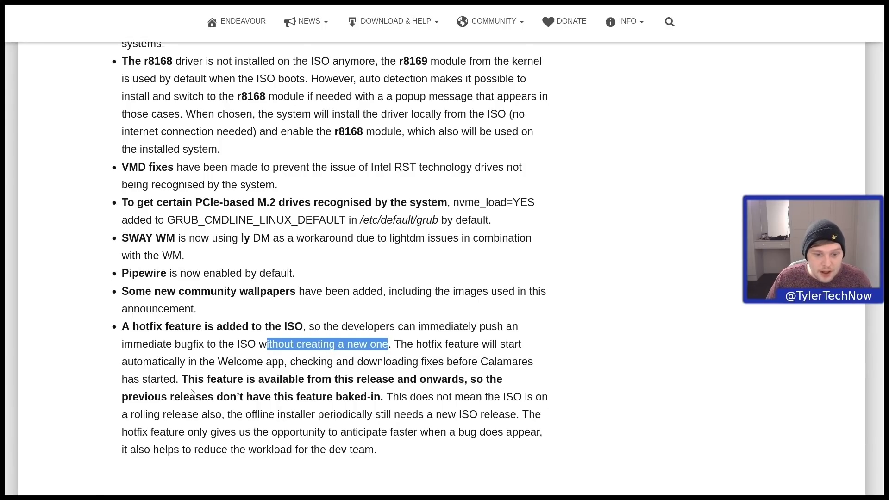
scroll(192, 393, "down", 15)
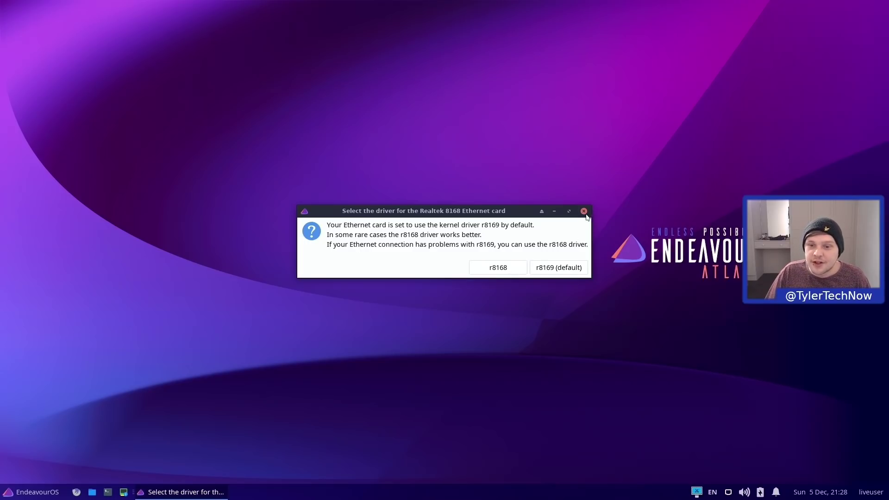
Keep the default r8169 Ethernet driver and launch the EndeavourOS installer with the Online method, minimizing its install log
left_click(565, 270)
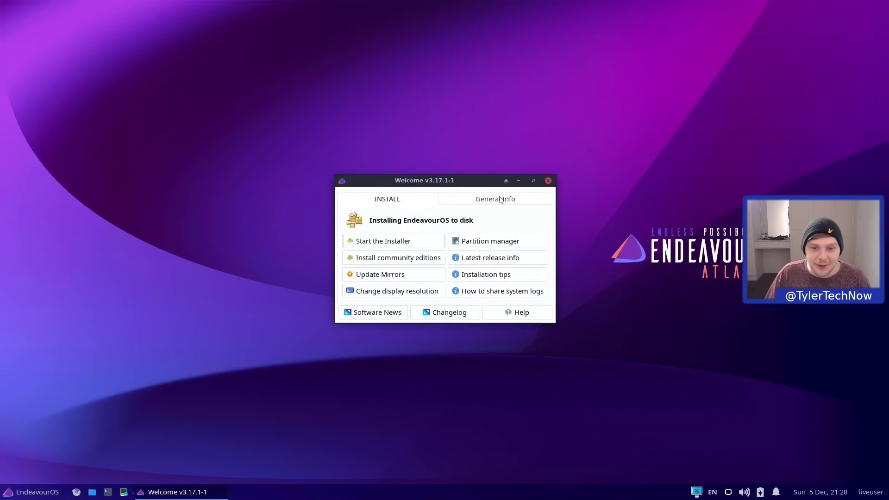
left_click(382, 242)
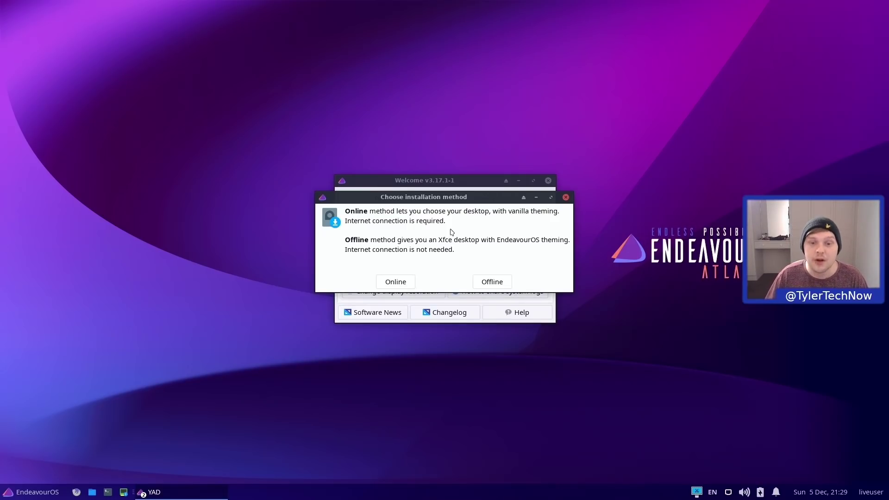
left_click(396, 283)
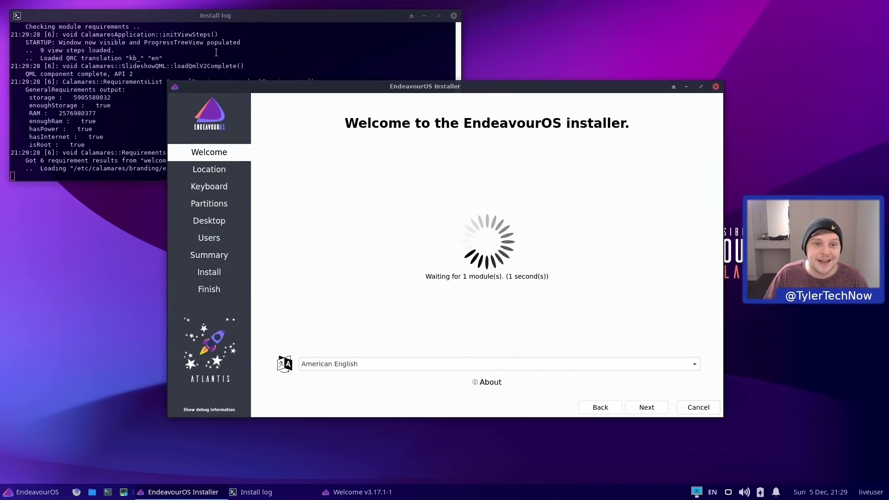
left_click(241, 16)
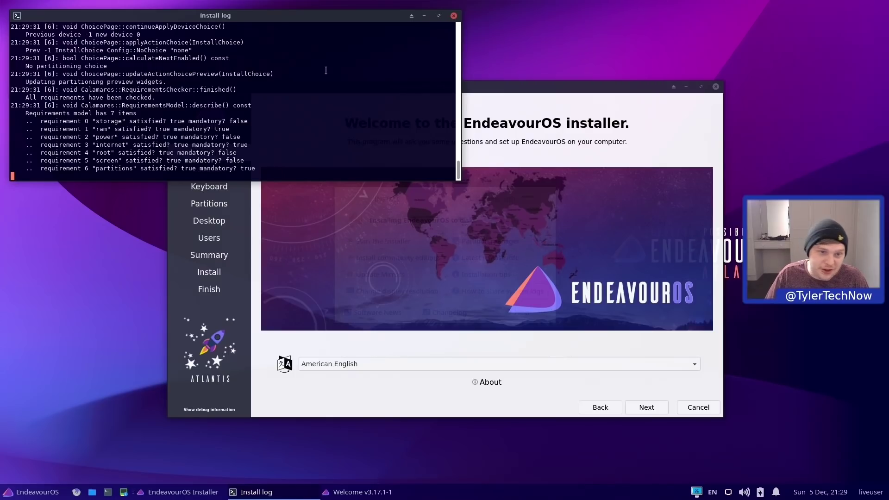
left_click(424, 16)
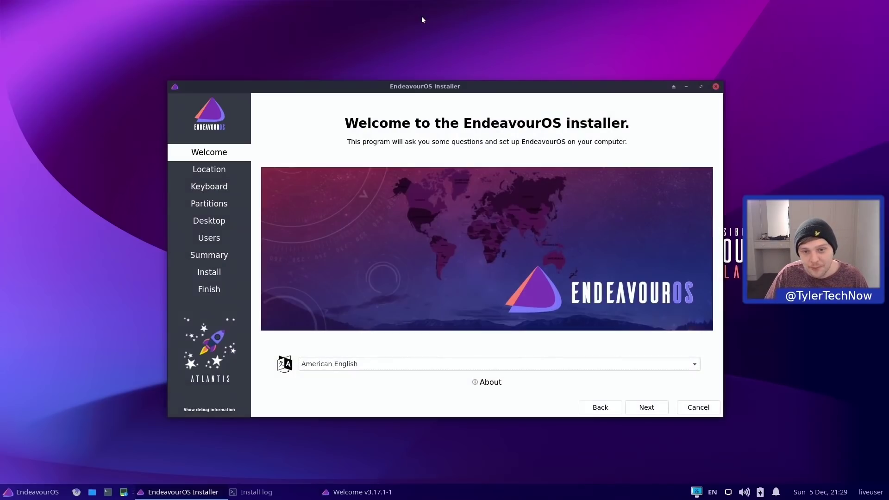
Set the installer language to British English (United Kingdom) and accept the Europe/London location
left_click(380, 364)
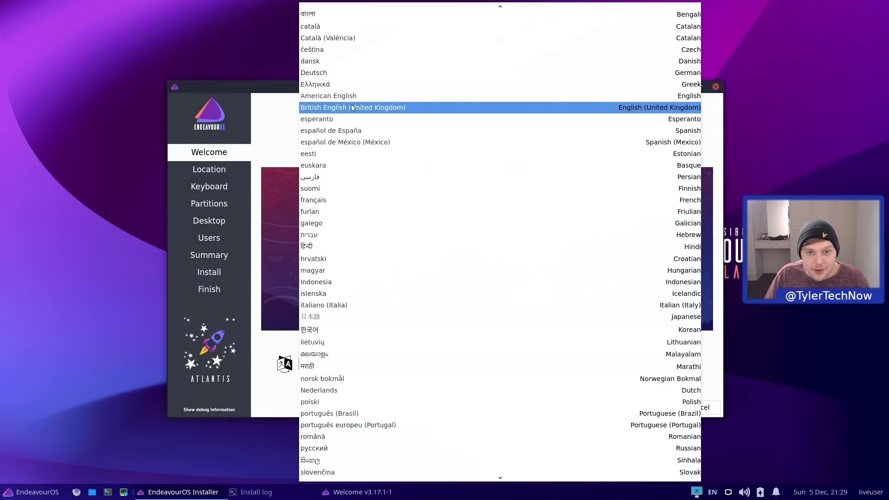
left_click(332, 107)
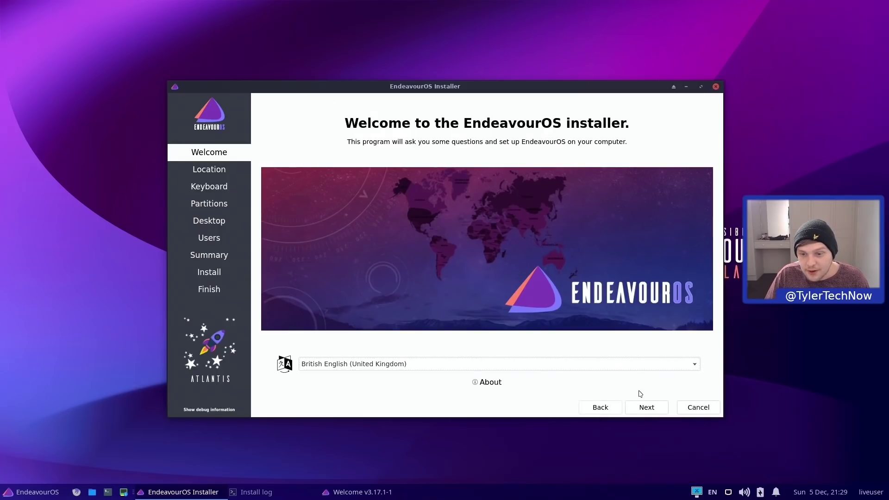
left_click(647, 410)
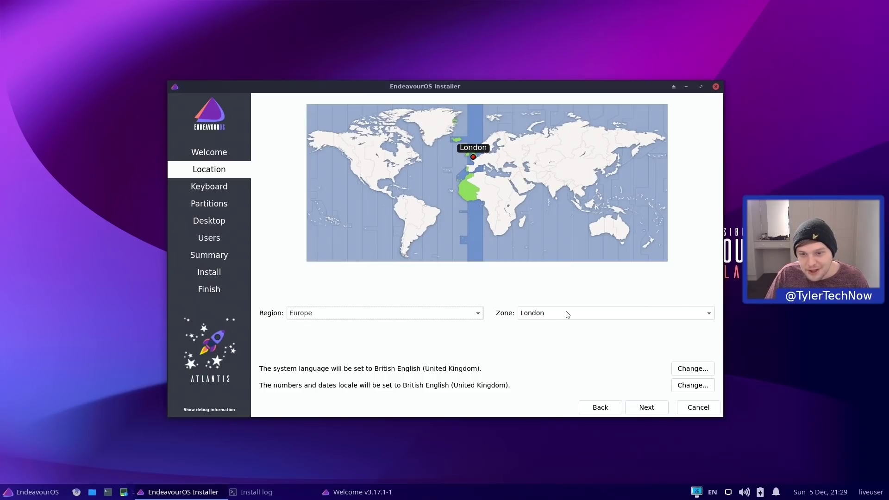
left_click(647, 408)
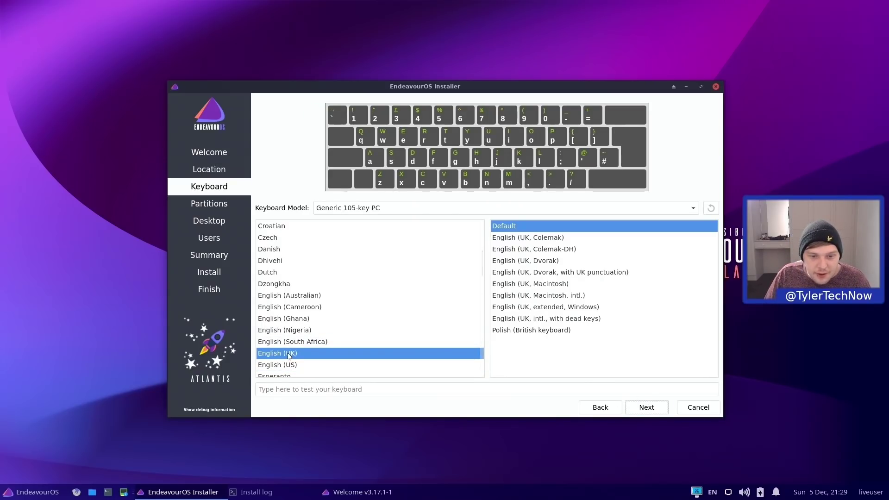
Test the English (UK) keyboard layout by entering ~/ and accept it to continue to partitioning
left_click(382, 389)
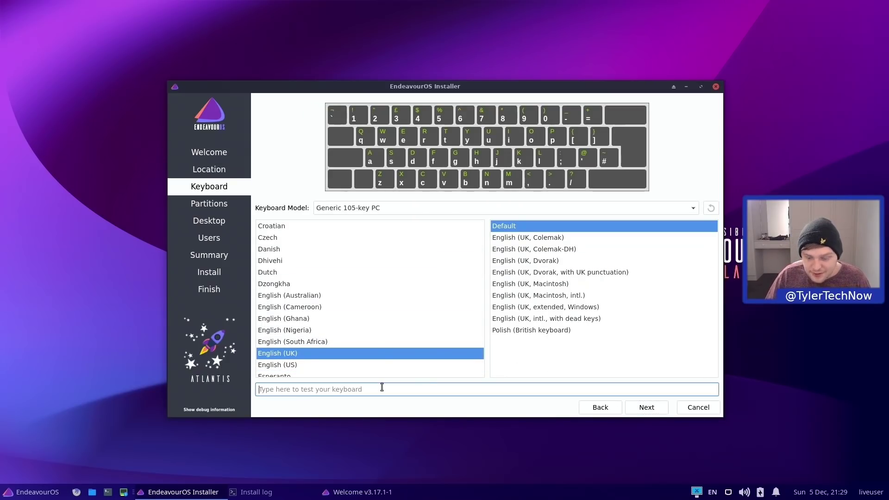
type("~/")
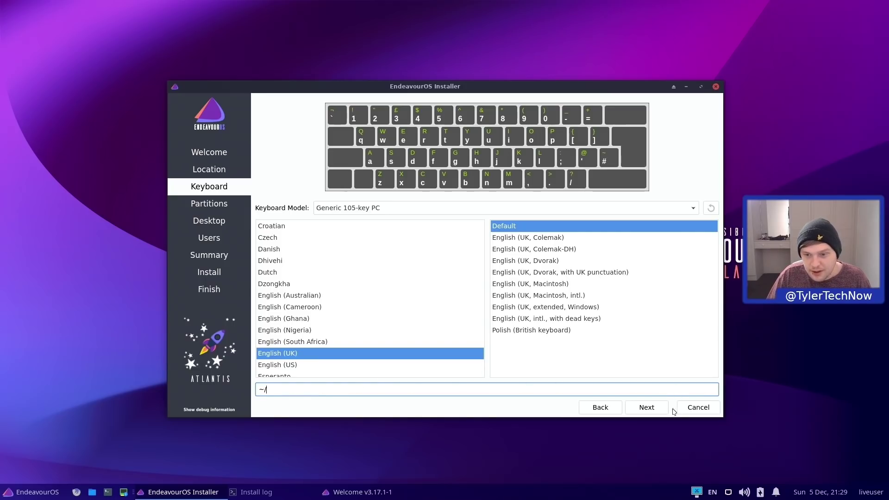
left_click(653, 409)
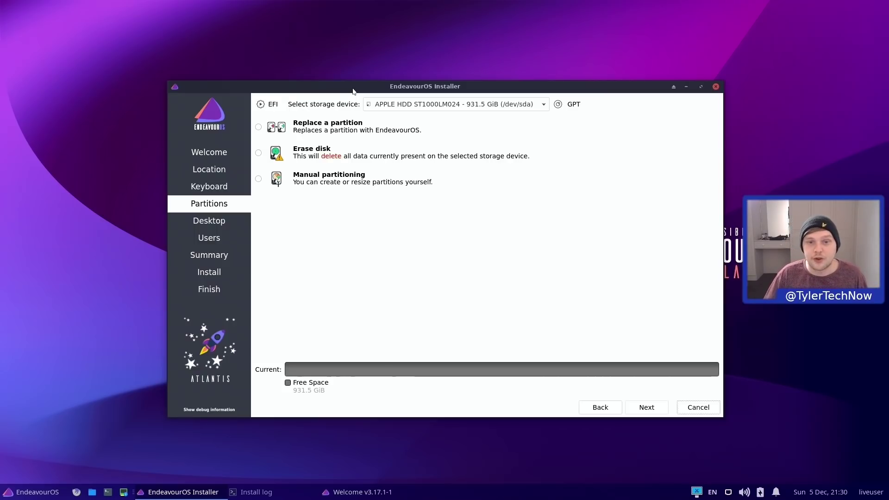
Choose the KINGSTON SA400S37120G drive (/dev/sdb) as the storage device and use the Erase disk option
left_click(445, 104)
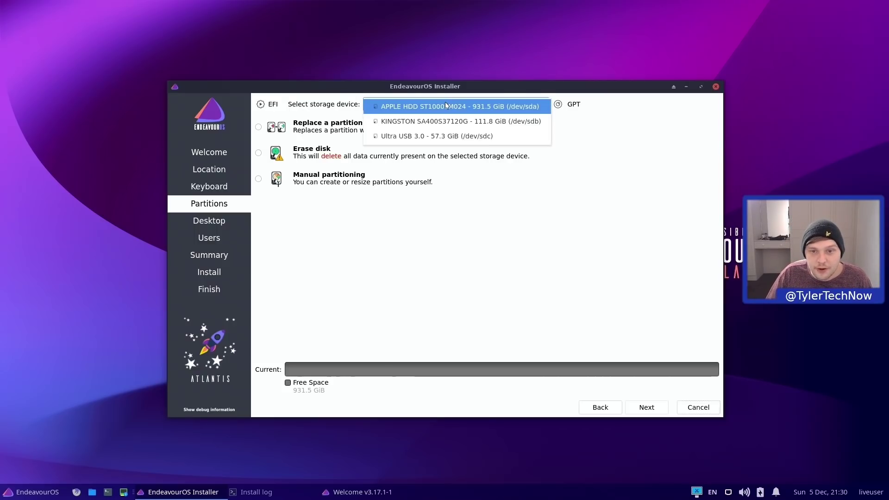
left_click(462, 122)
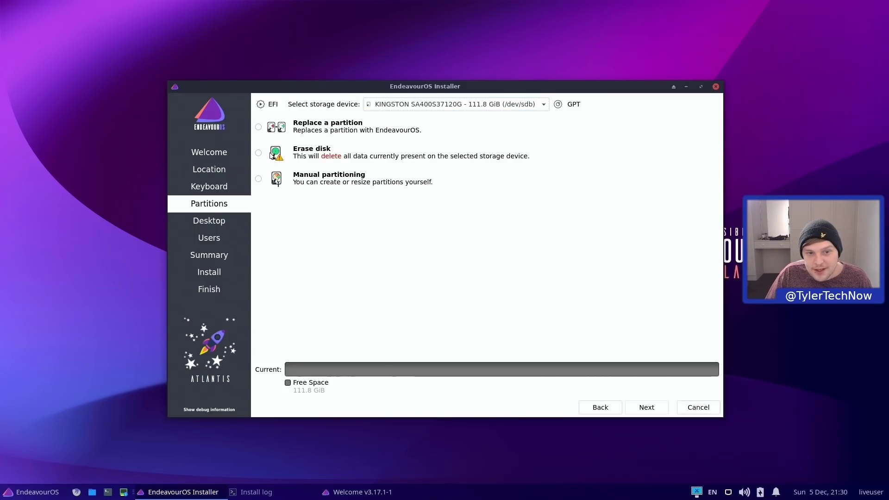
left_click(258, 153)
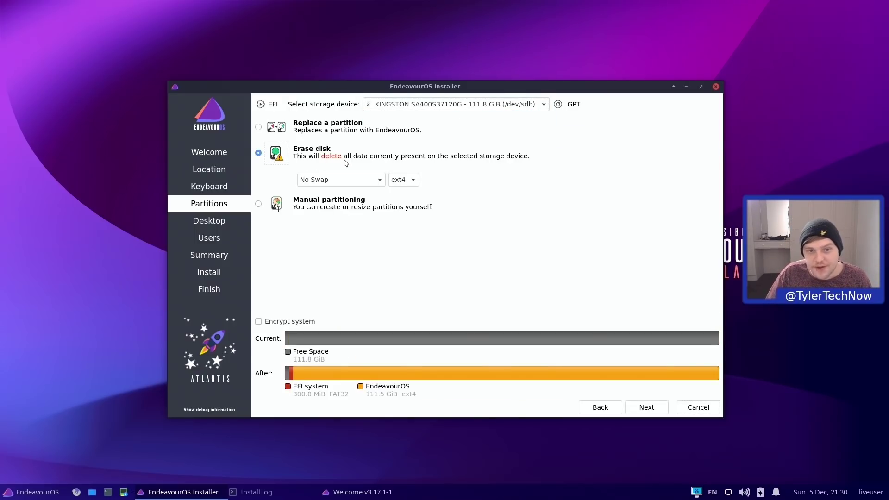
Set the erased disk to the btrfs file system and Swap (with Hibernate), and continue to the desktop selection
left_click(326, 180)
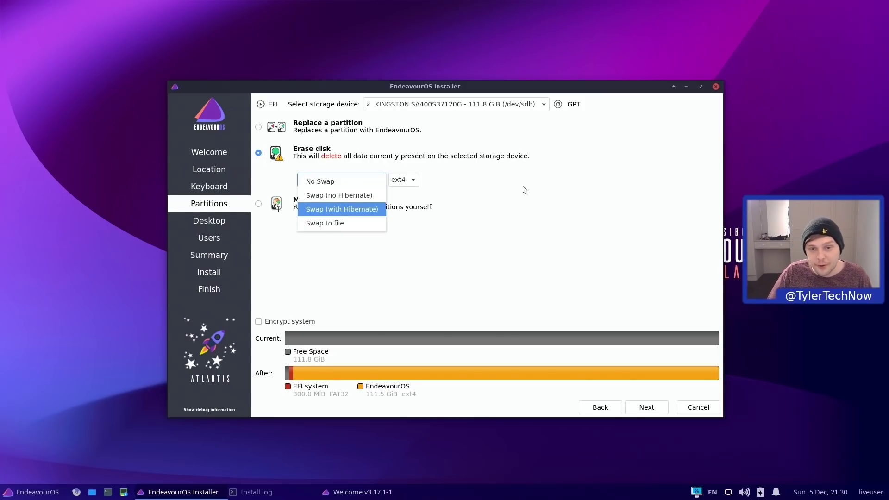
left_click(398, 180)
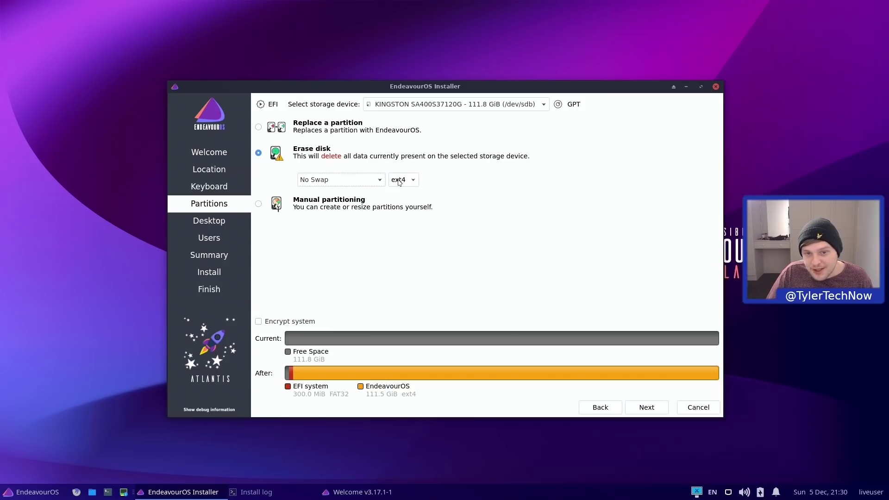
left_click(411, 180)
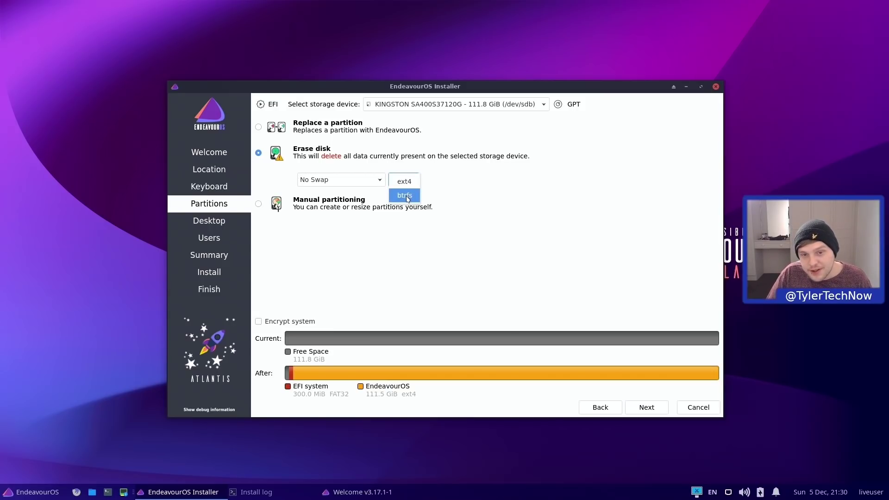
left_click(408, 195)
left_click(355, 179)
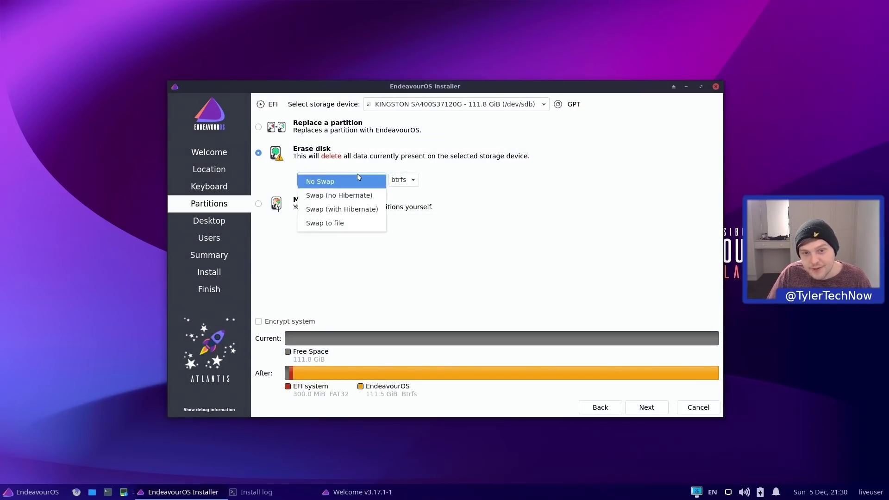
left_click(331, 210)
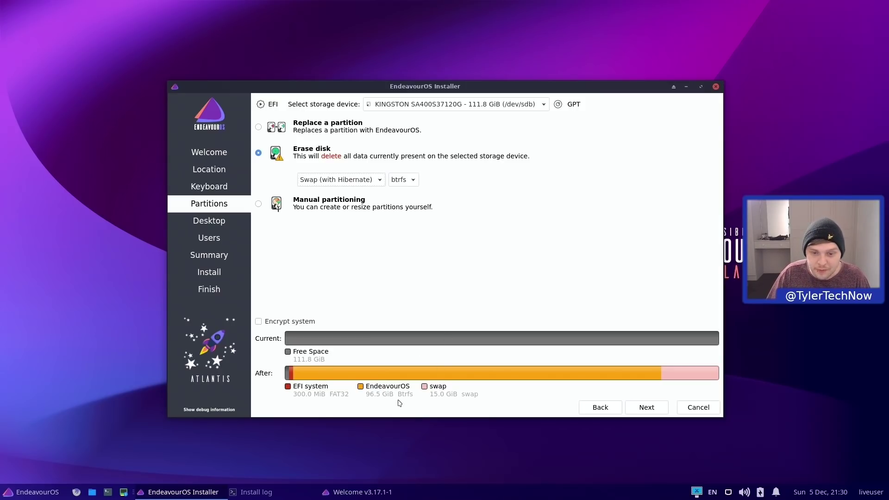
left_click(647, 407)
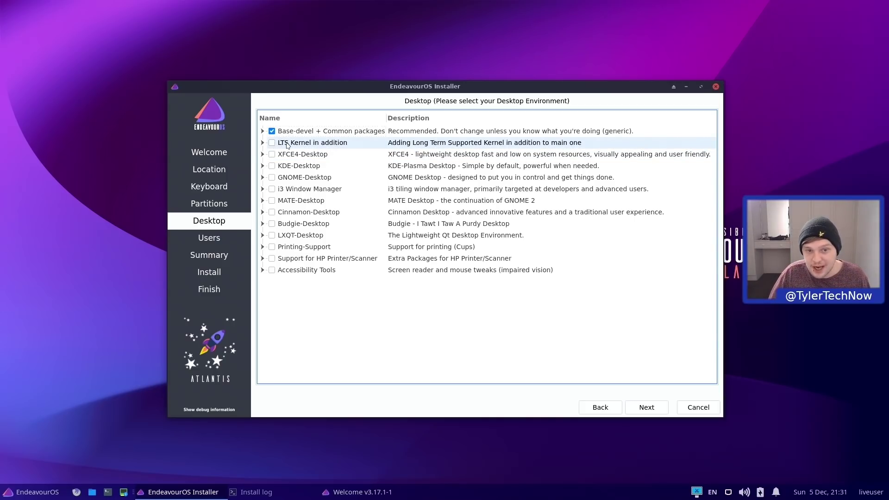
Check the packages under LTS Kernel and Accessibility Tools, and select XFCE4-Desktop with its EndeavourOS theming and desktop packages
left_click(262, 142)
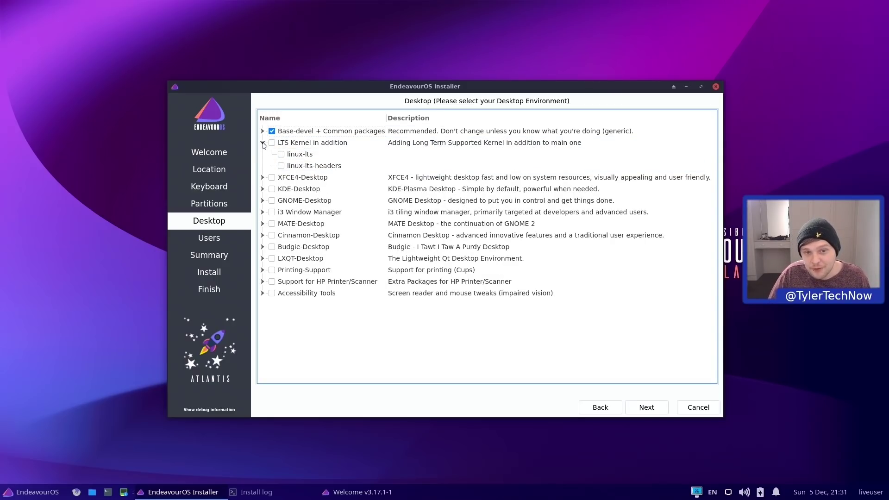
left_click(263, 143)
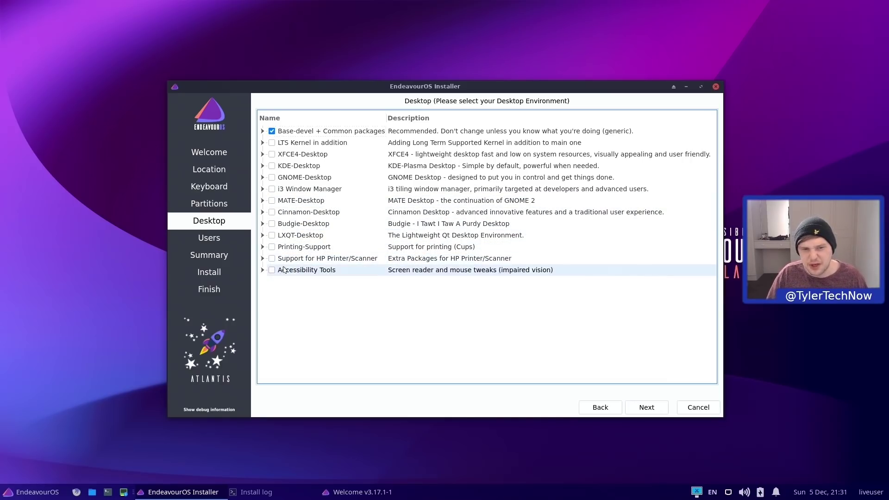
left_click(262, 270)
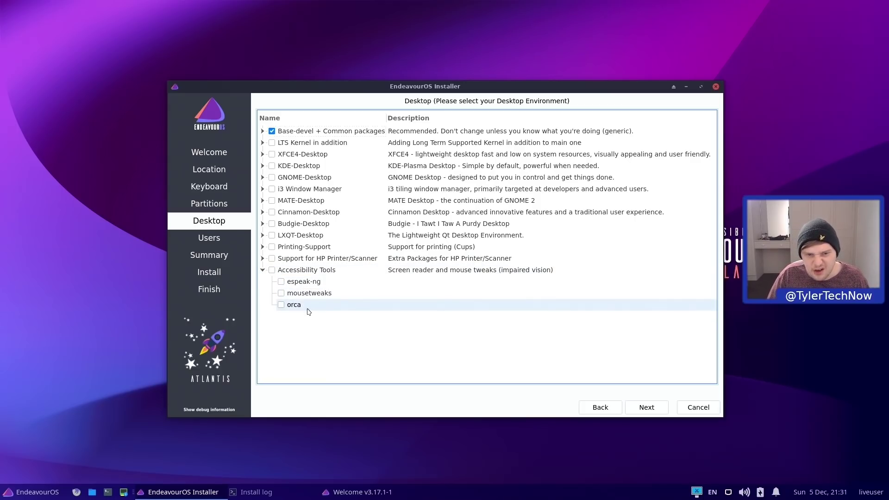
left_click(262, 270)
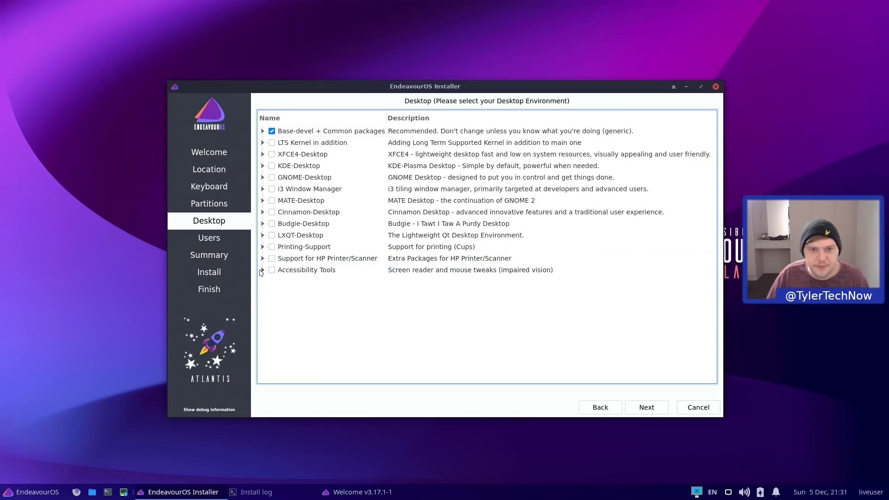
left_click(272, 155)
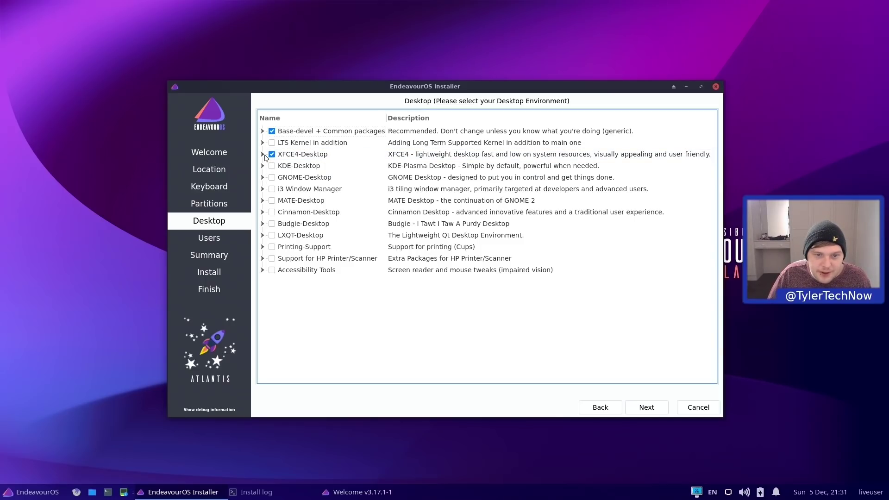
left_click(262, 154)
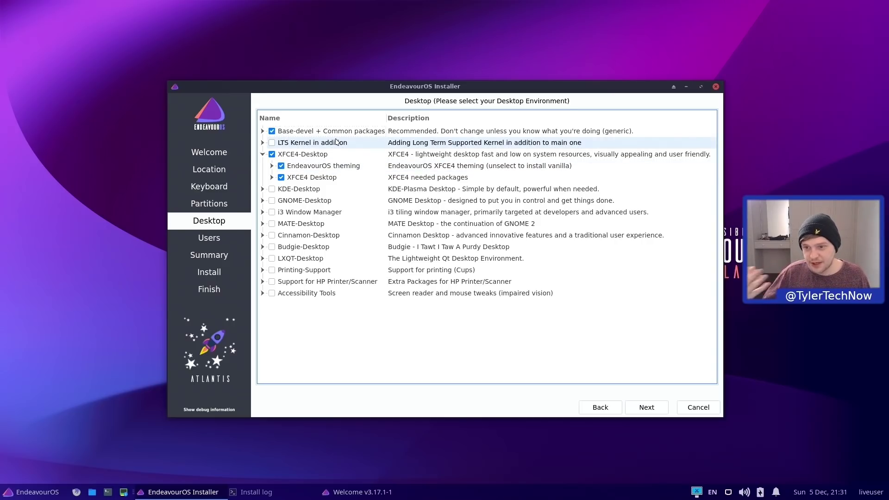
key("super")
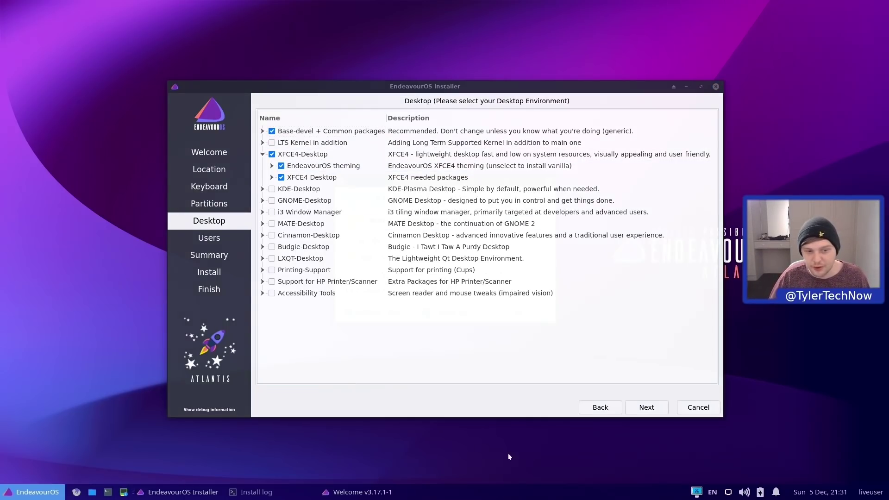
key("super")
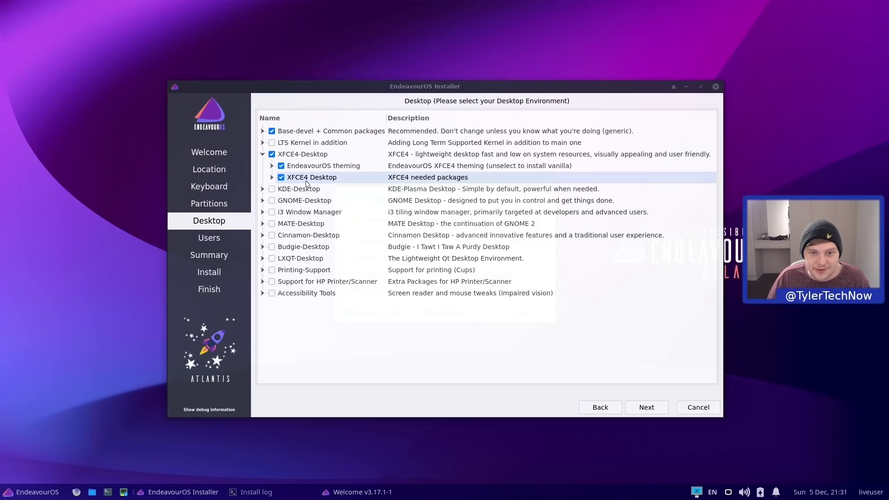
Add i3 Window Manager to the installation and look through its list of included packages
left_click(271, 211)
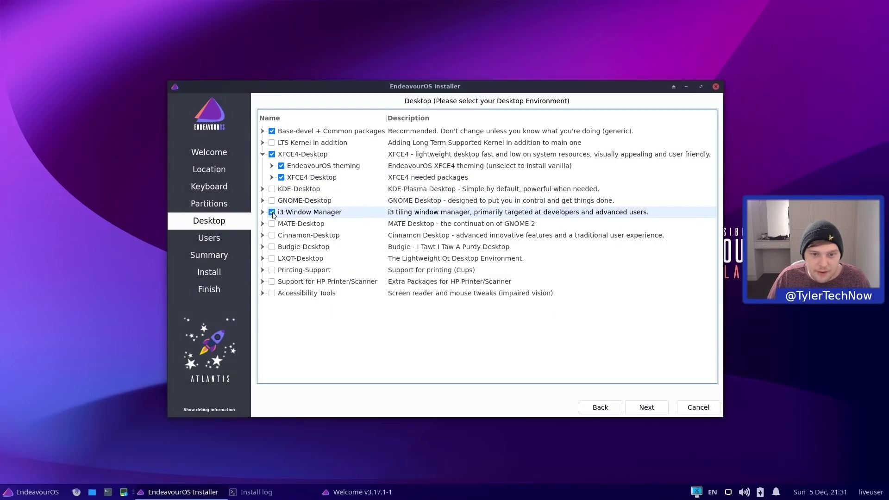
left_click(263, 211)
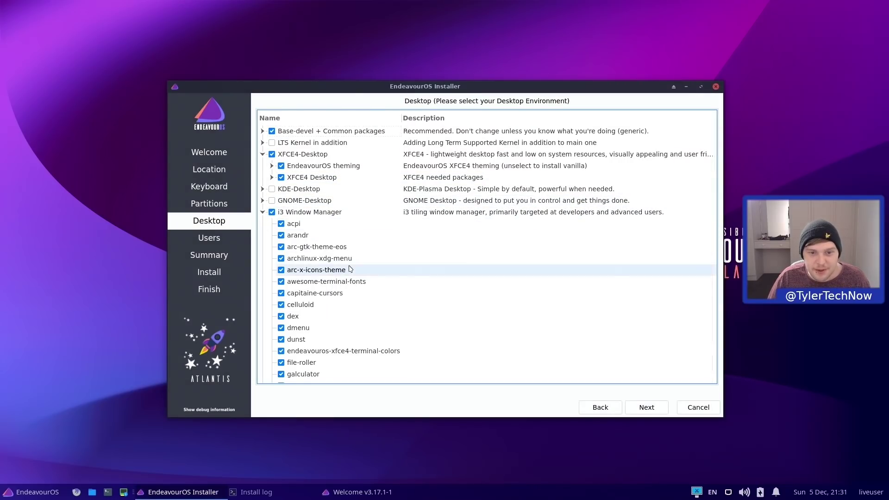
scroll(350, 270, "down", 3)
scroll(350, 271, "down", 10)
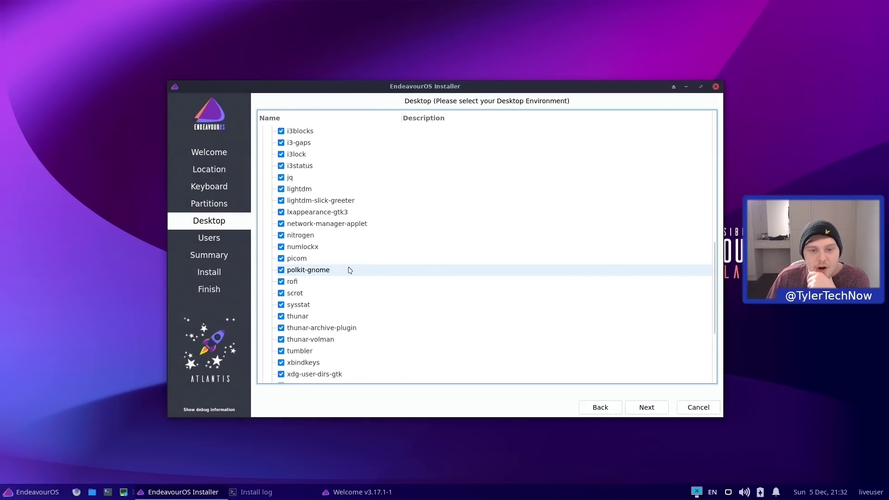
Look through the i3 Window Manager package list and continue to the user setup with all its packages kept
scroll(350, 270, "up", 10)
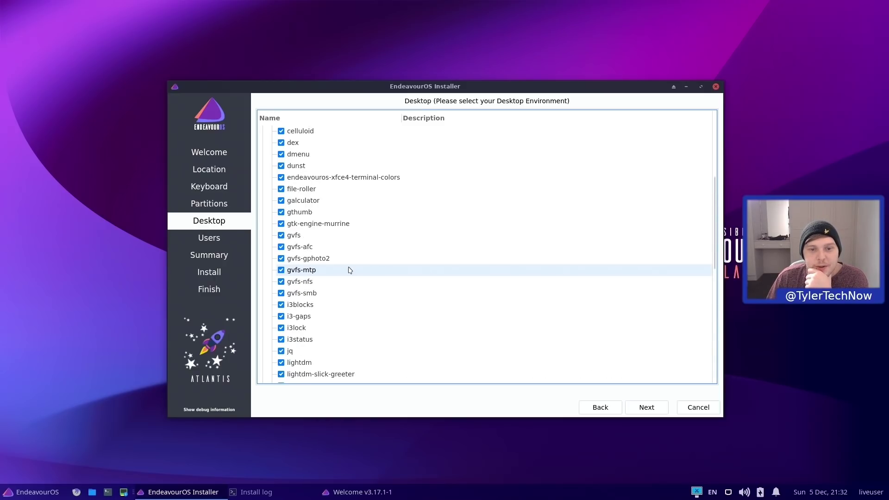
scroll(350, 271, "up", 3)
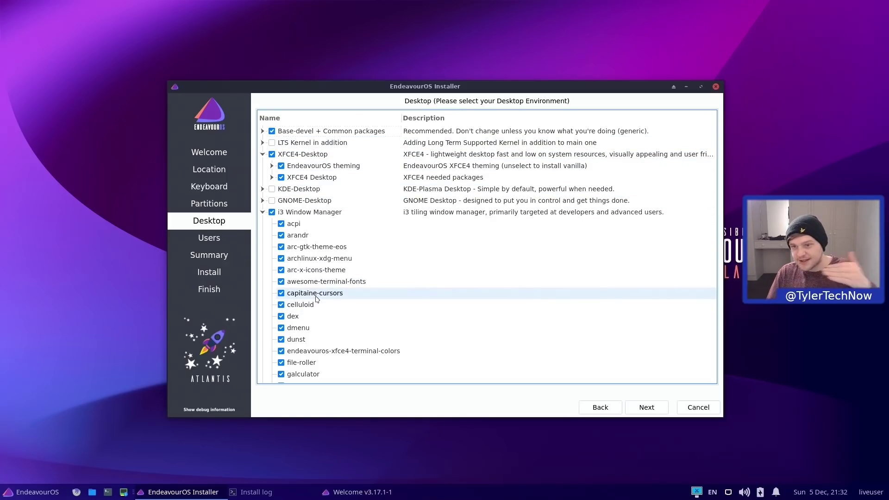
scroll(324, 294, "down", 2)
scroll(331, 277, "down", 2)
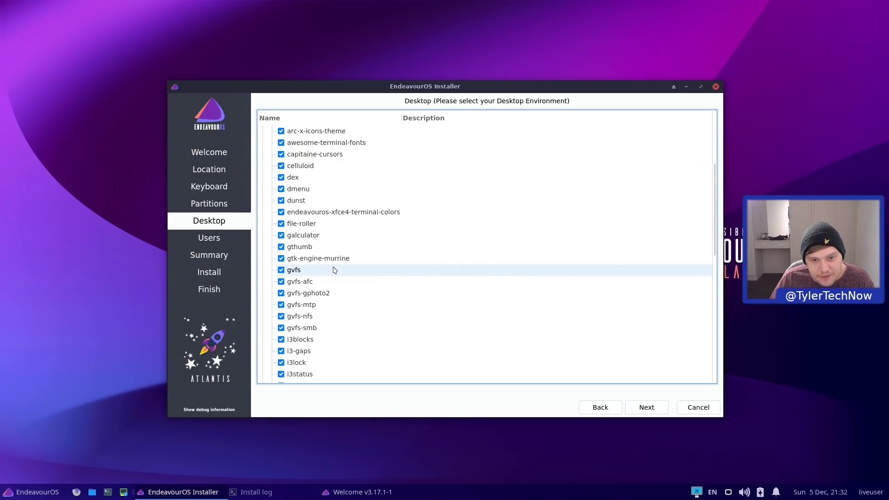
scroll(335, 270, "down", 3)
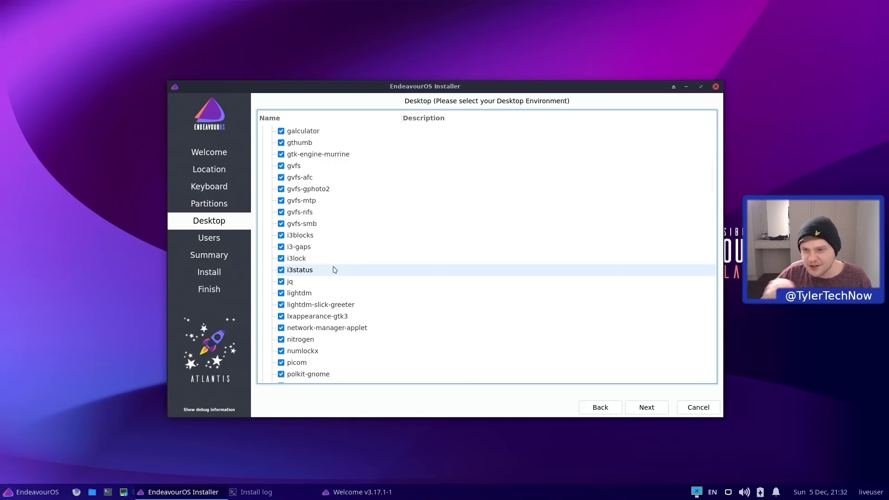
scroll(334, 270, "down", 5)
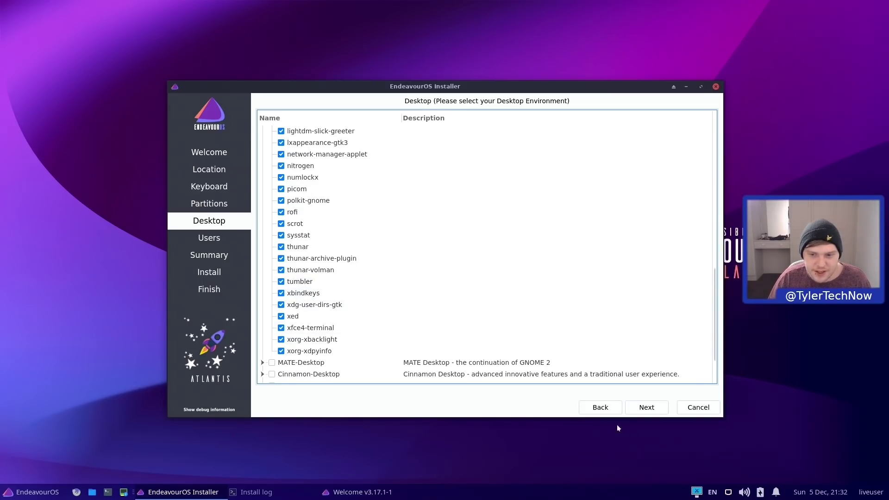
left_click(653, 407)
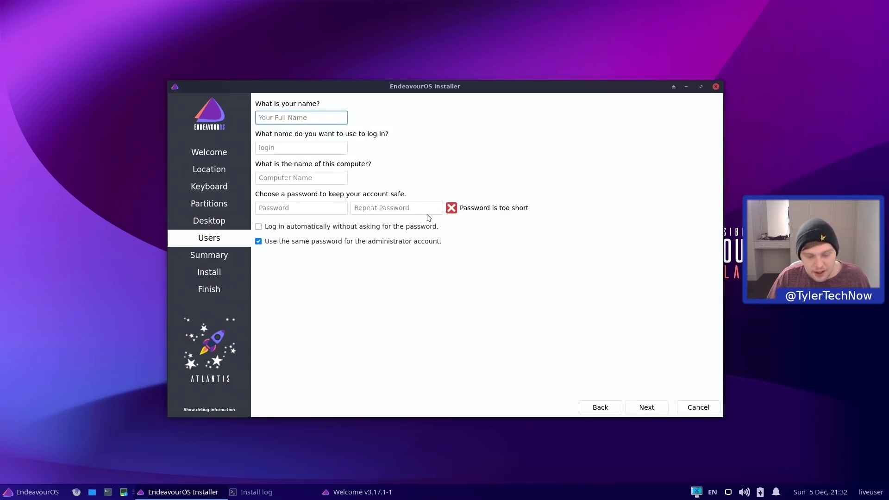
Fill in the user's name, set the computer name to Atlantis, and enter and repeat the account password
type("tyler")
key("Tab")
key("Tab")
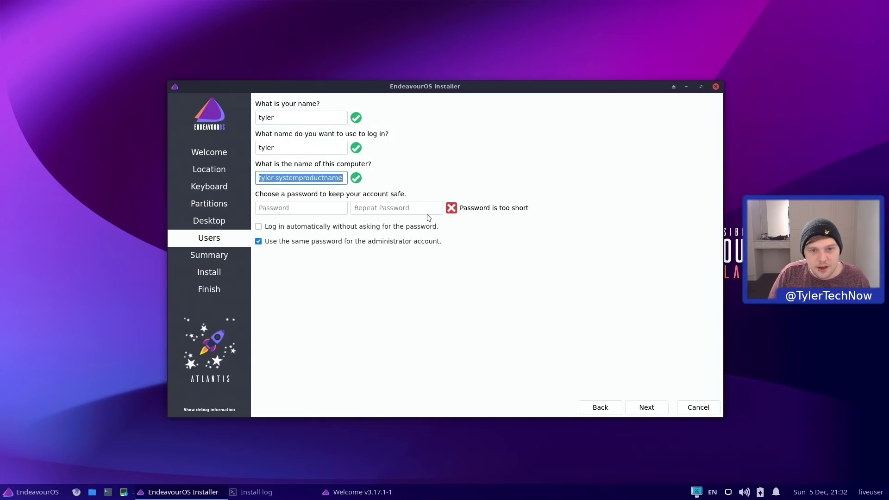
type("Atlan")
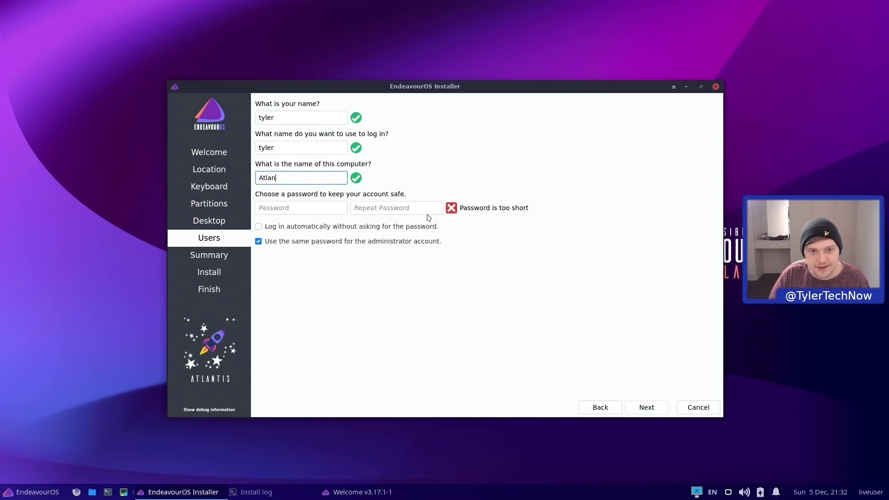
type("tis")
key("Tab")
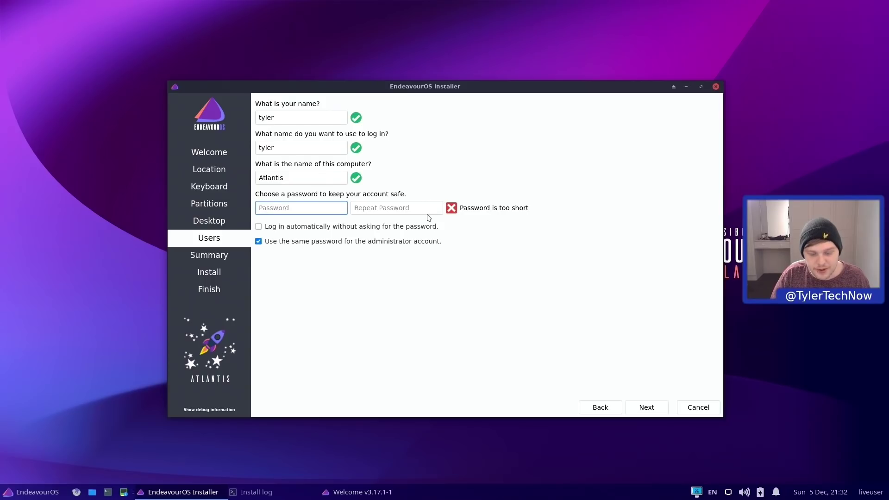
type("********")
key("Tab")
type("********")
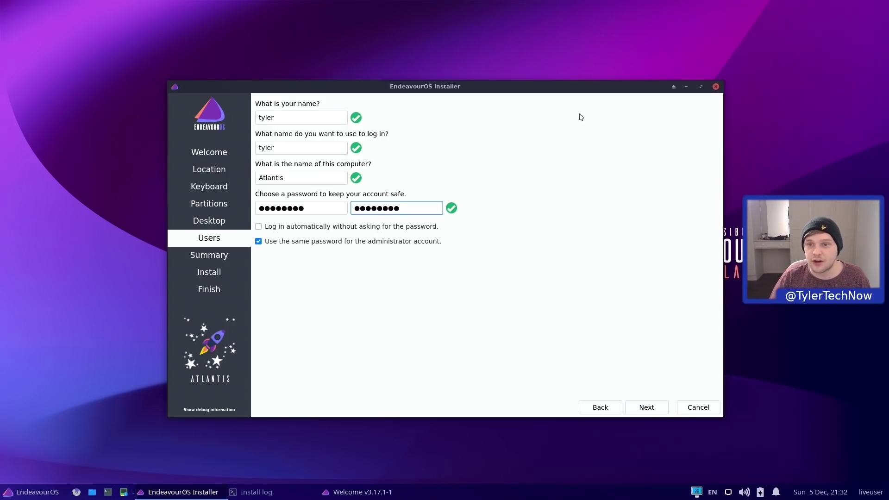
Continue to the installation summary and start the installation, confirming the disk changes
left_click(647, 408)
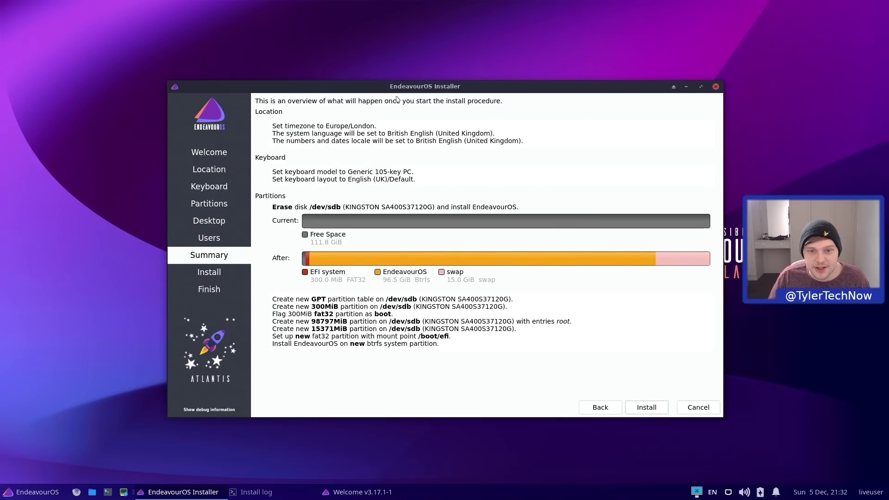
left_click(646, 408)
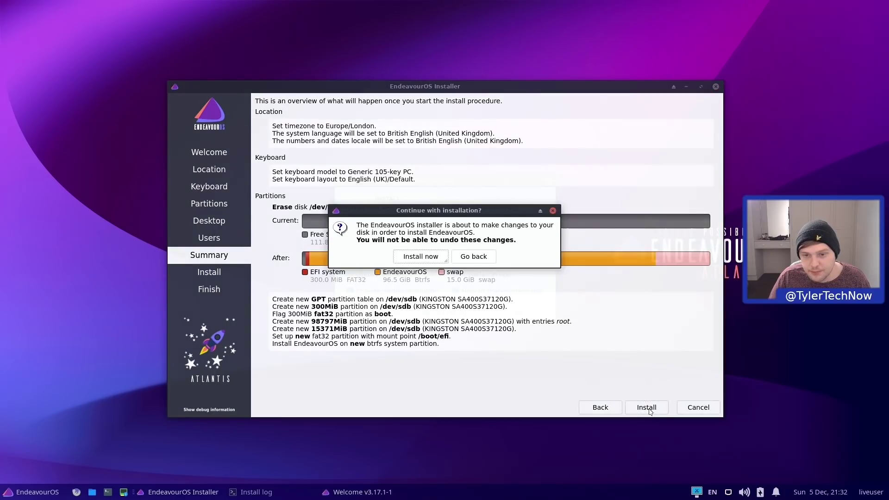
left_click(427, 255)
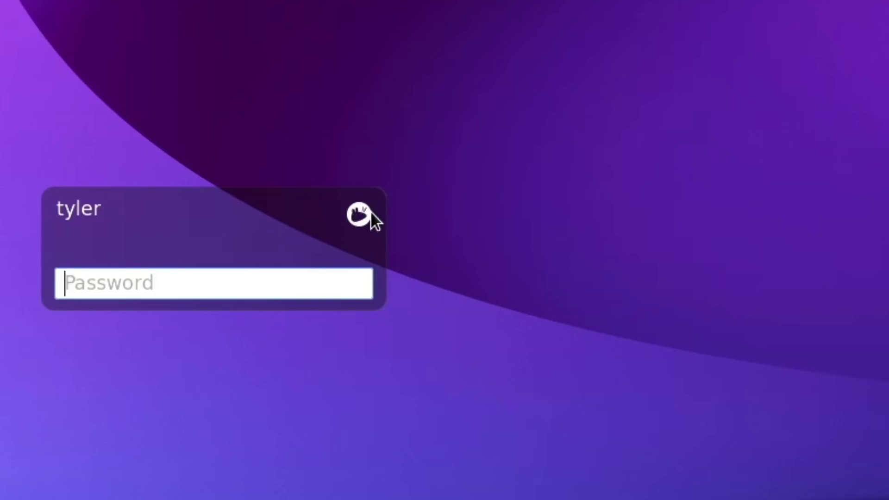
Check the desktop environments offered on the login screen, keep the preselected one, and log in with the account password
left_click(359, 210)
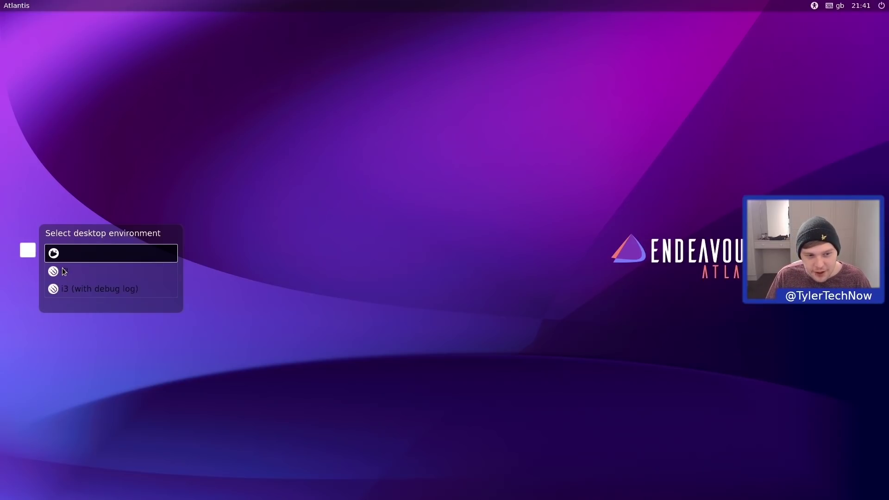
left_click(31, 251)
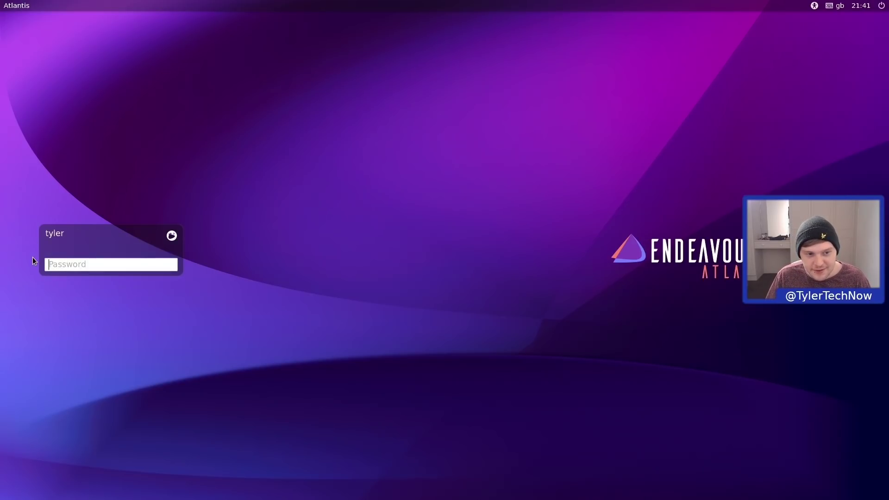
type("*******")
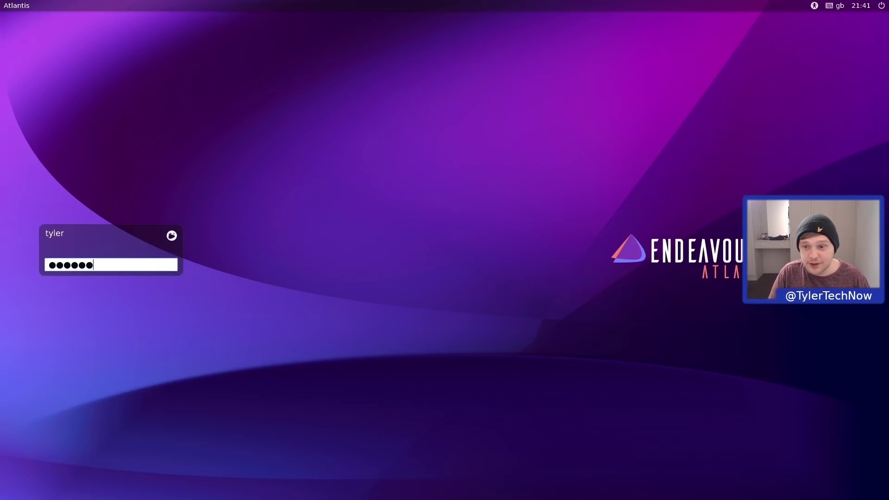
key("Return")
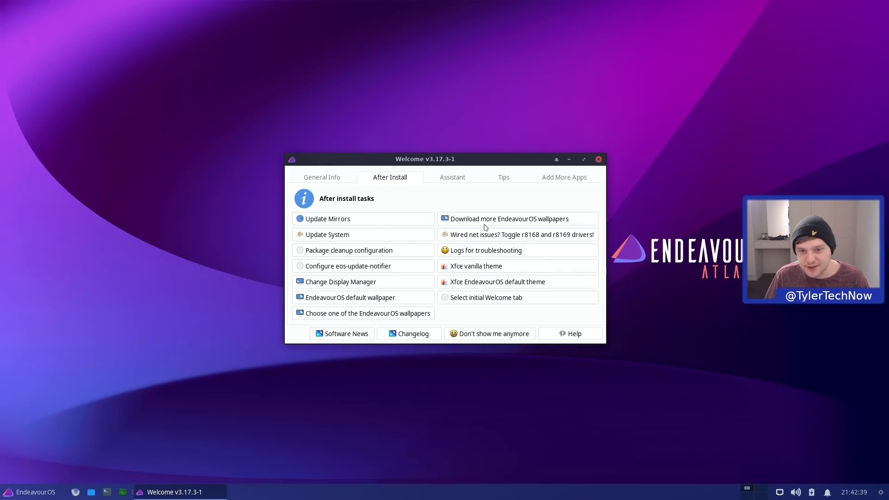
Rank the United Kingdom https Arch mirrors and save them to /etc/pacman.d/mirrorlist, authenticating with the account password
left_click(333, 219)
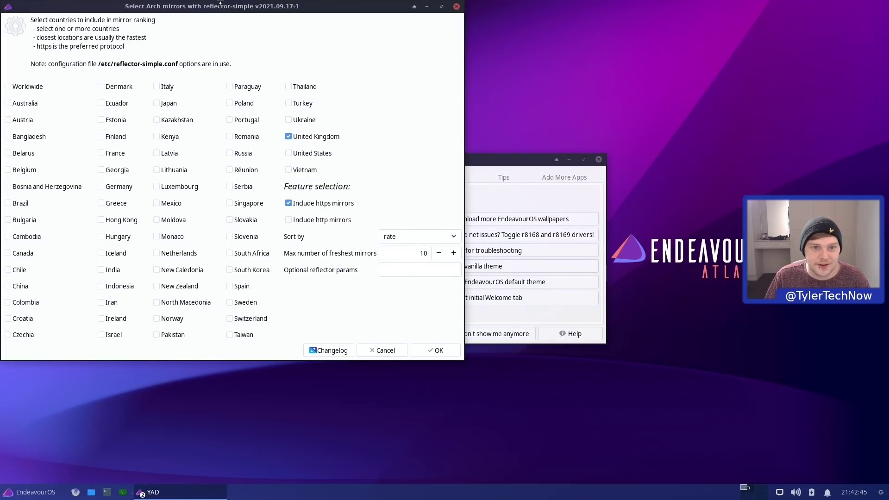
left_click_drag(209, 9, 416, 63)
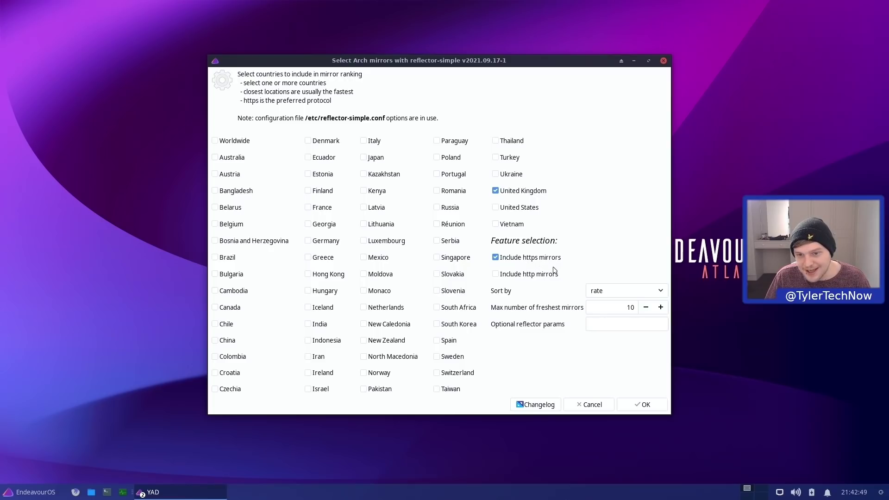
left_click(636, 406)
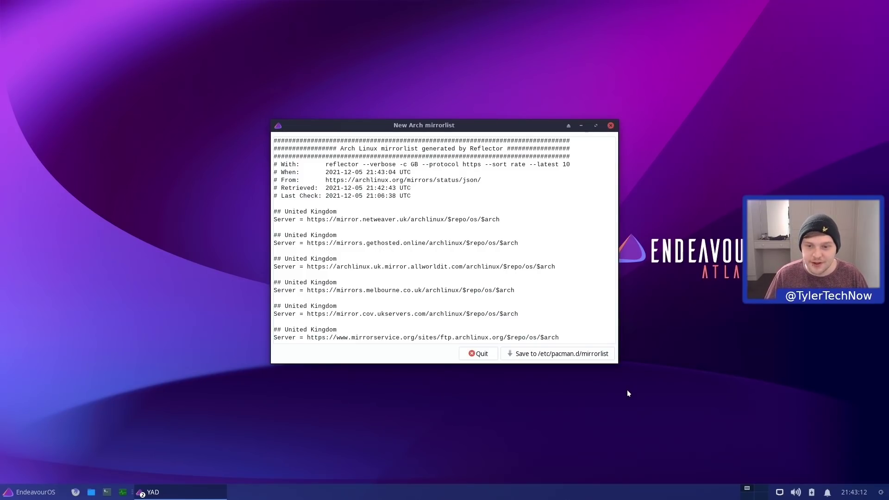
left_click(602, 355)
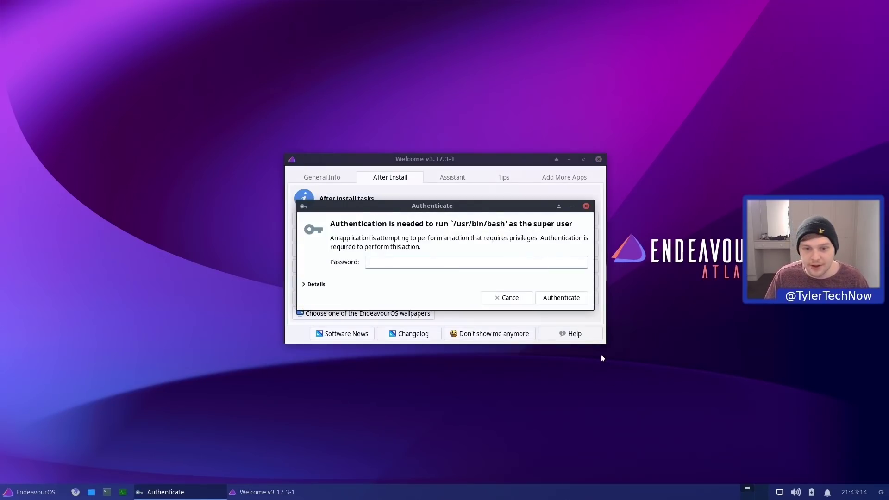
type("•••••••••")
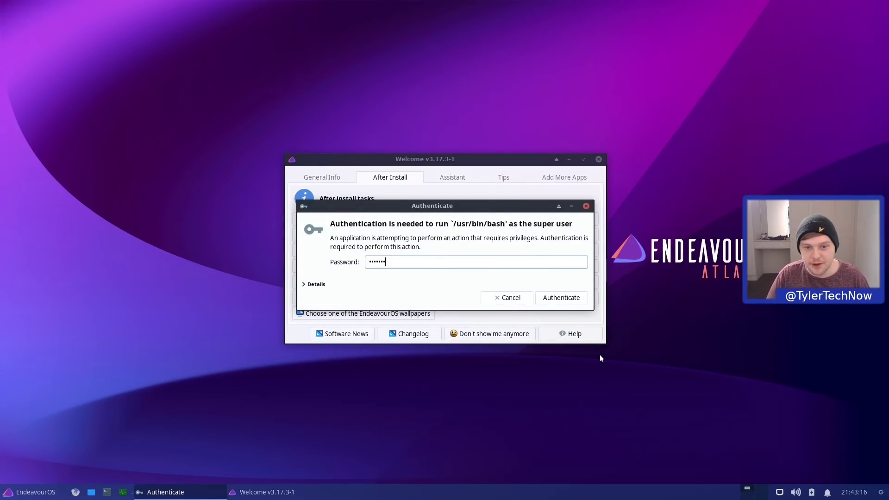
key("Return")
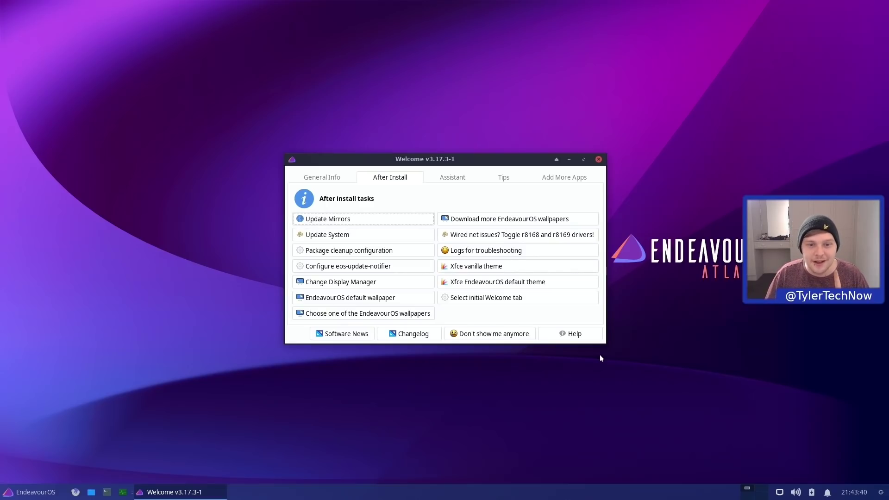
Run the system update to check Arch, EndeavourOS and AUR packages, and close its terminal window
left_click(345, 236)
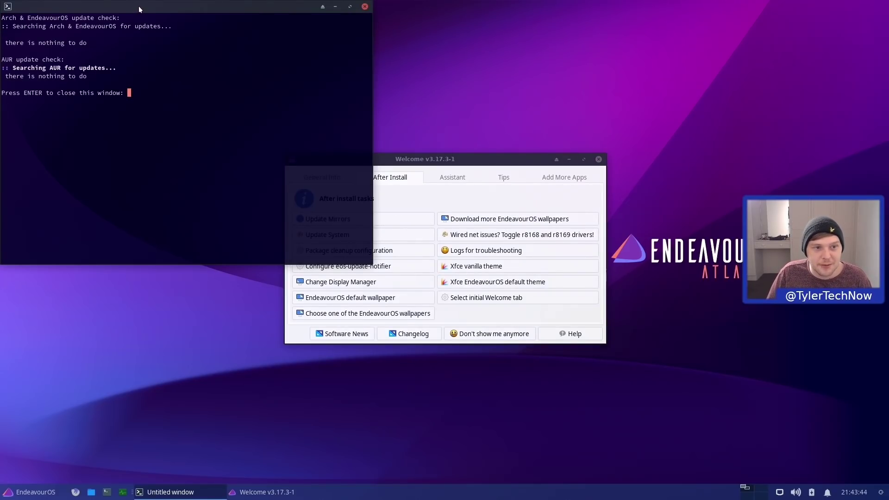
left_click_drag(138, 6, 411, 135)
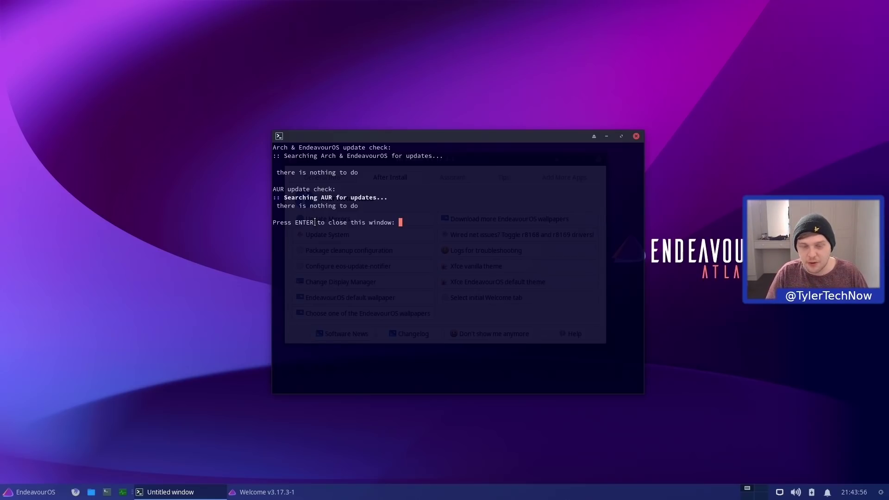
key("Return")
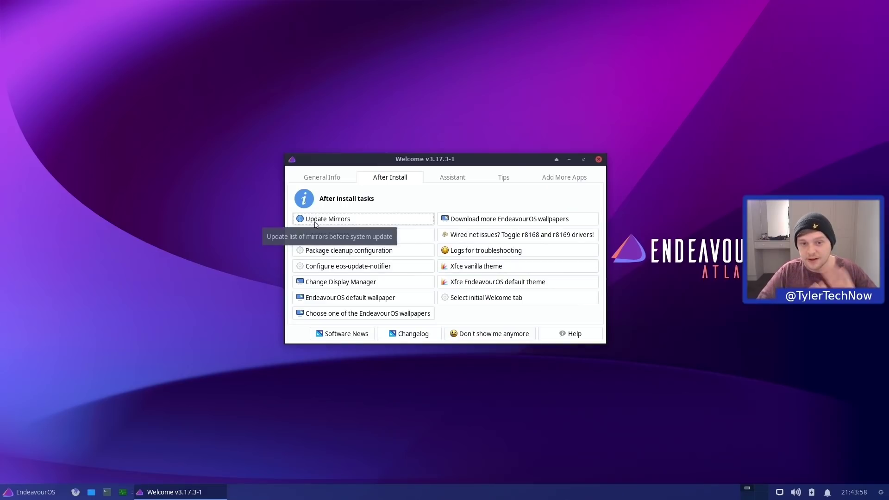
Apply the package cleanup configuration with weekly cleaning and 3 package versions kept, authenticating with the account password
left_click(350, 253)
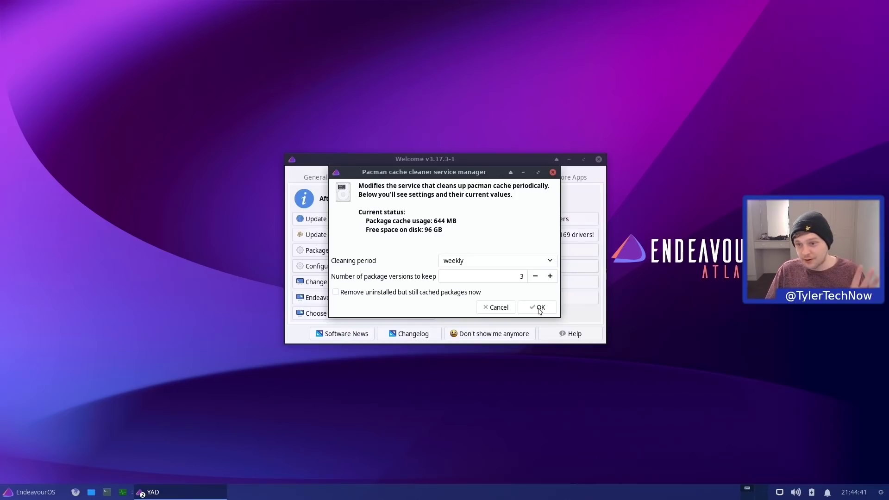
left_click(540, 308)
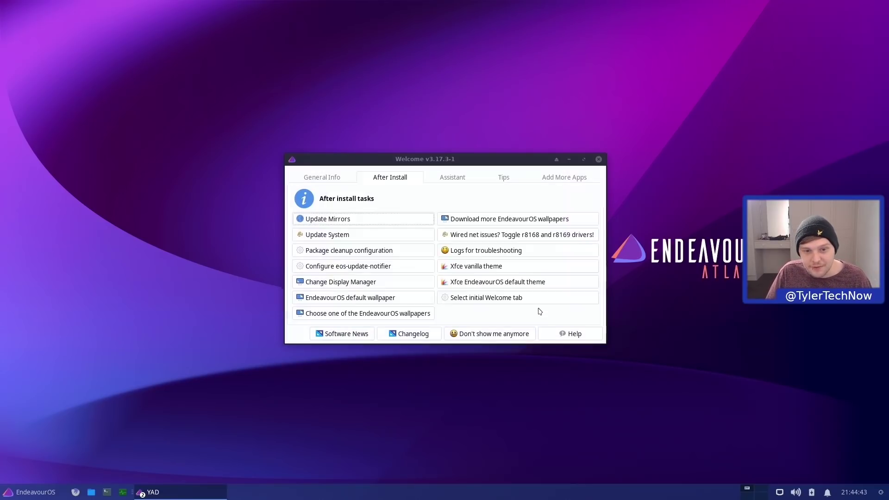
type("********")
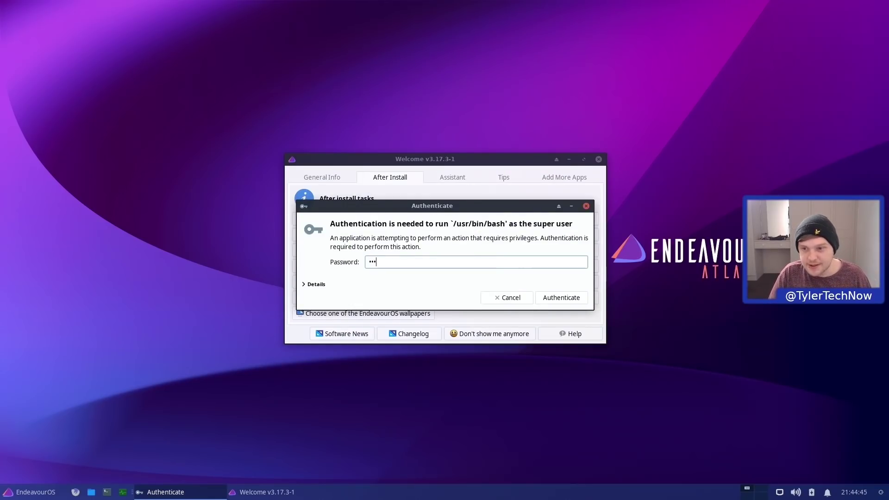
key("Return")
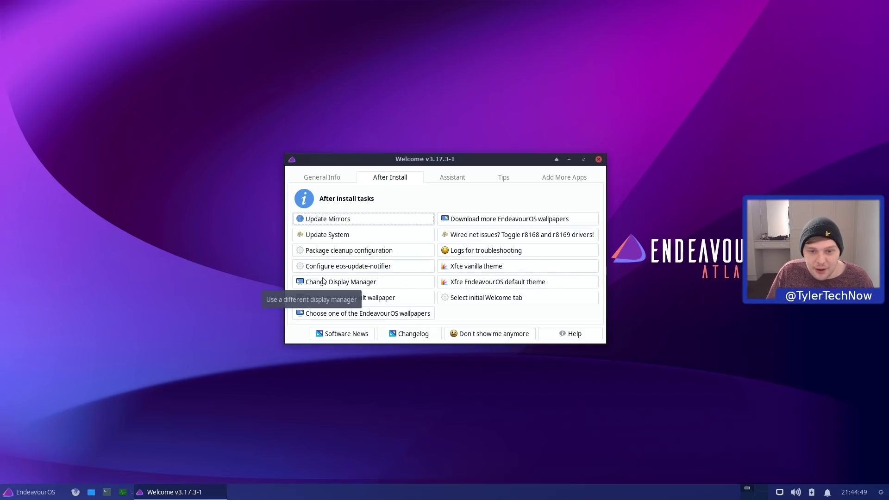
Review the eos-update-notifier schedule's check periods, and accept a daily persistent check starting 30 seconds after system startup
left_click(349, 271)
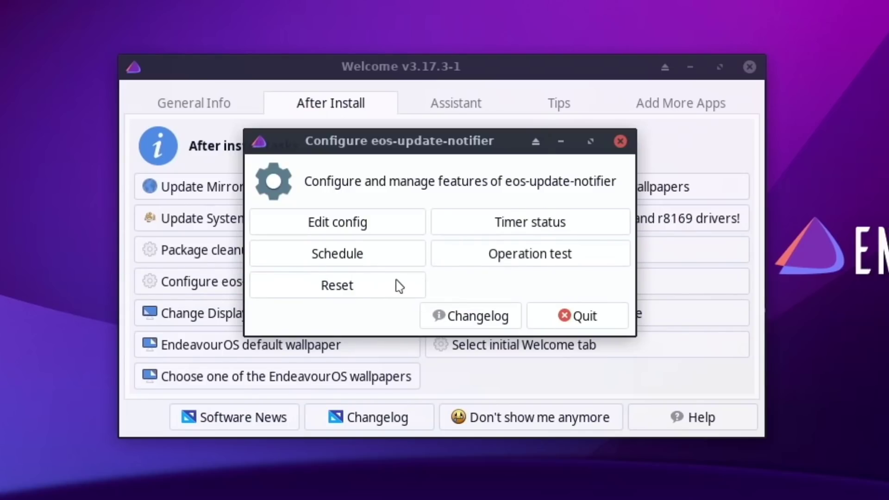
left_click(353, 254)
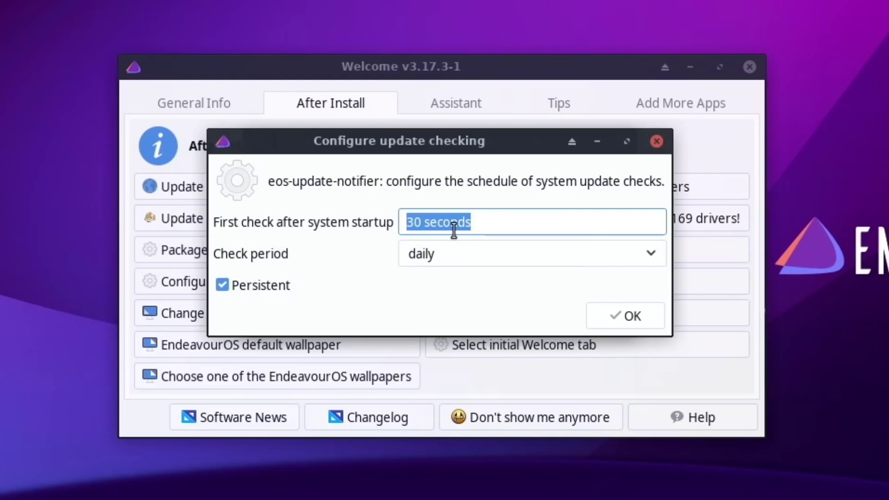
left_click(453, 266)
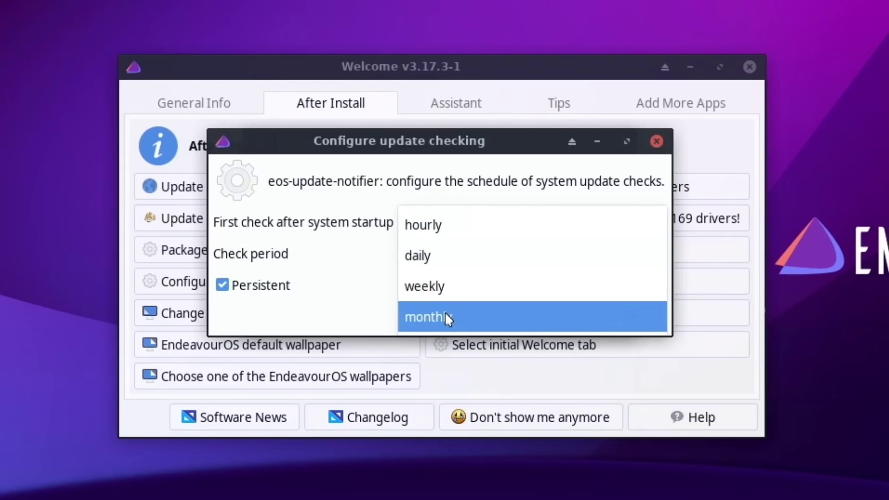
left_click(345, 258)
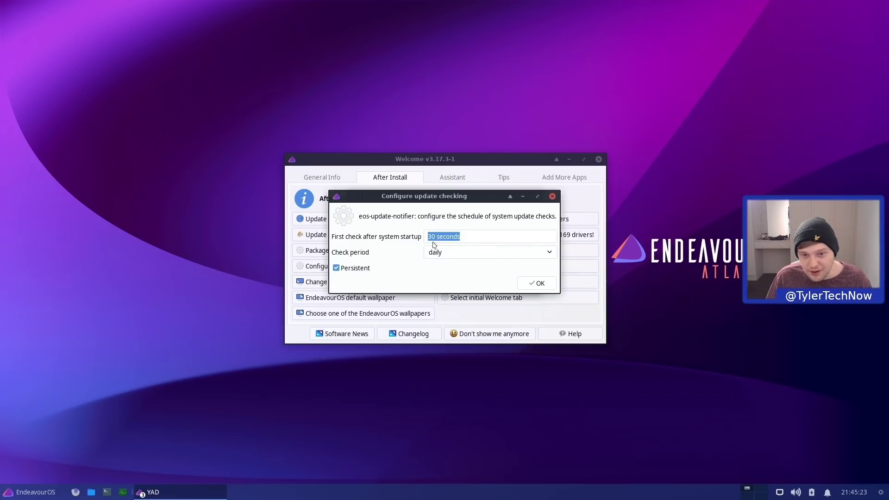
left_click(534, 287)
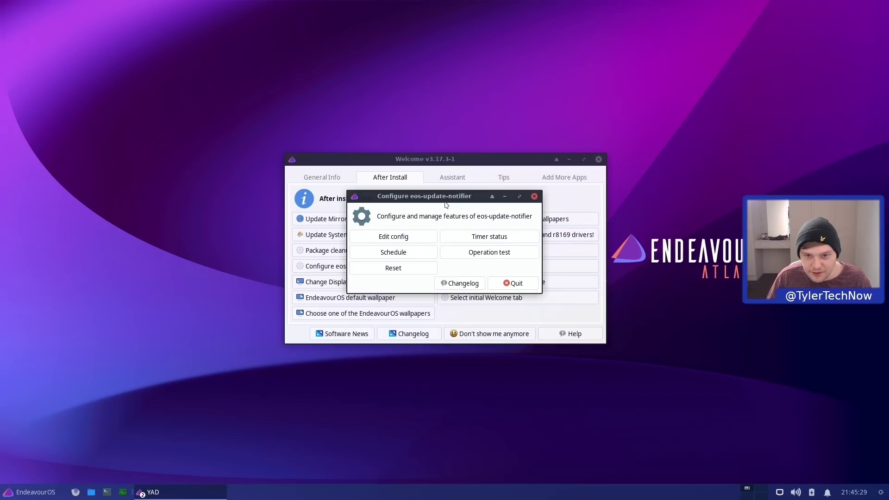
Close the eos-update-notifier configuration, and accept lightdm as the display manager
left_click(518, 288)
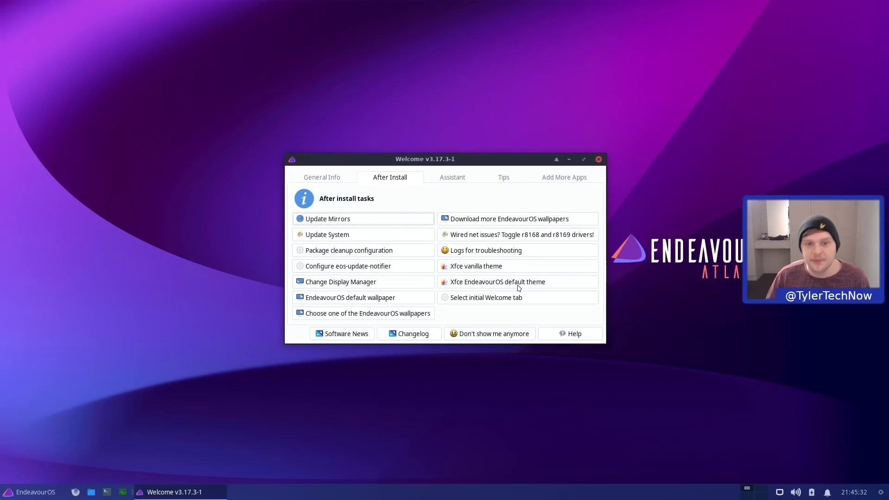
left_click(338, 283)
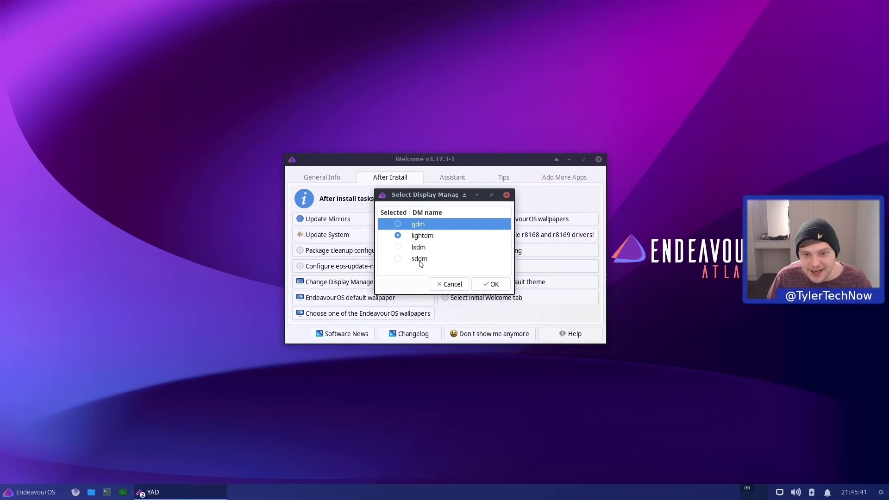
left_click(495, 284)
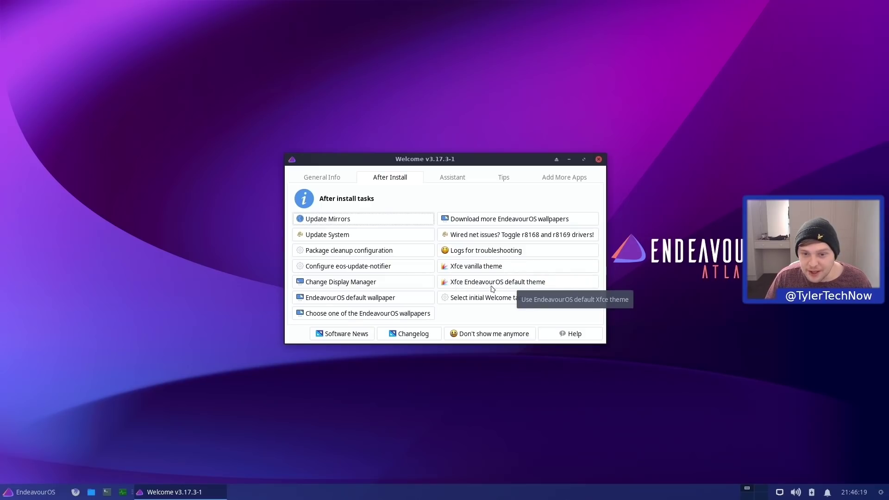
Set the Welcome app's initial tab number to 3 and let it restart
left_click(464, 302)
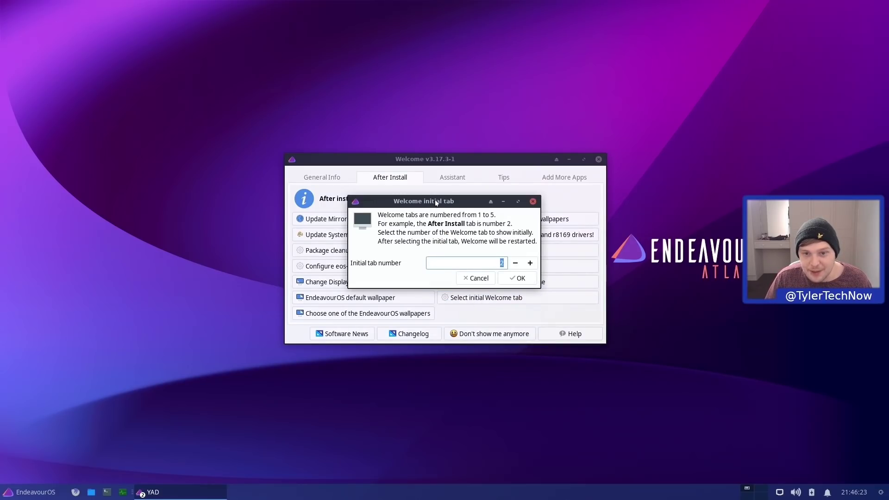
mouse_move(440, 204)
left_mouse_down()
mouse_move(453, 366)
mouse_move(447, 202)
left_mouse_up()
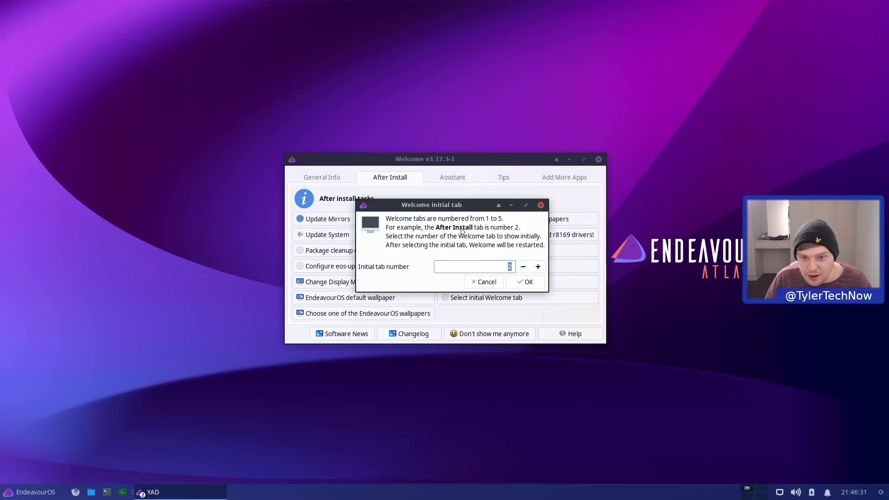
left_click(538, 267)
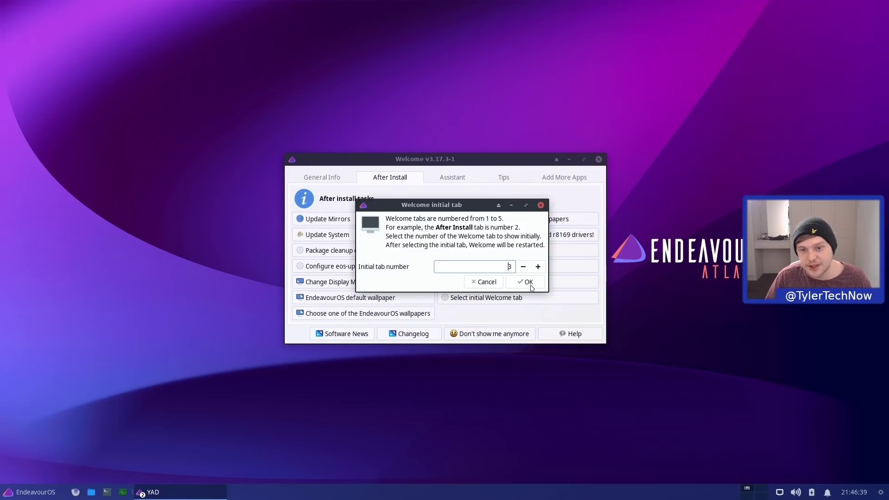
left_click(528, 282)
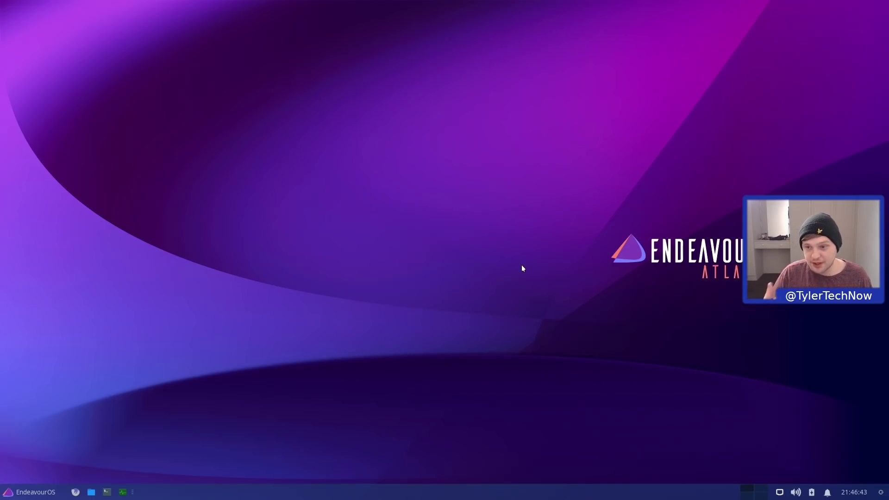
key("super")
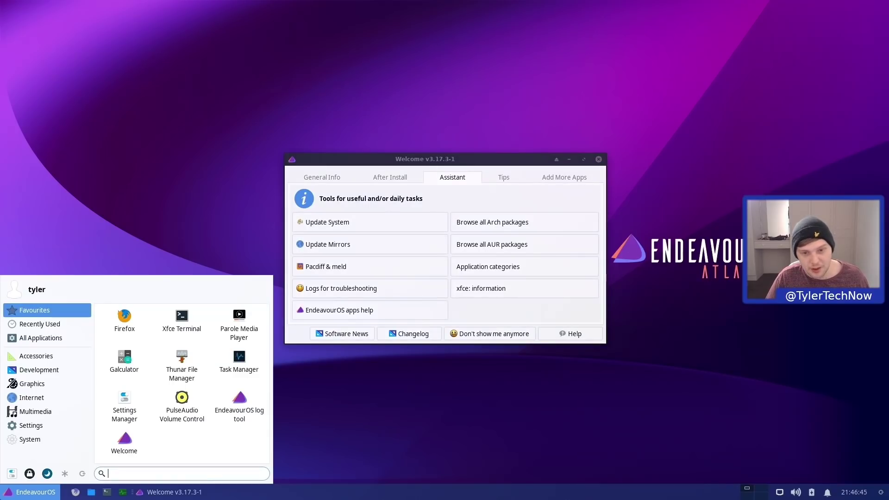
left_click(439, 447)
Look at the Arch package search and AUR package pages linked from the Welcome app's Assistant tools
left_click(394, 178)
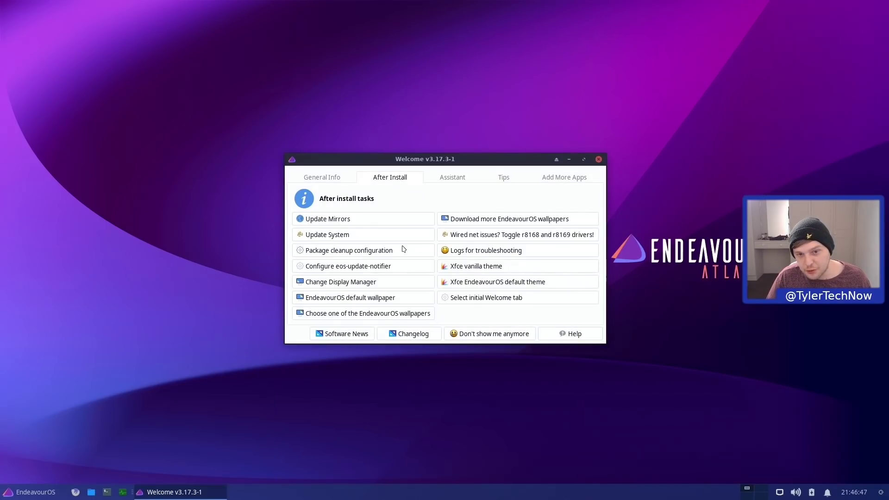
left_click(451, 176)
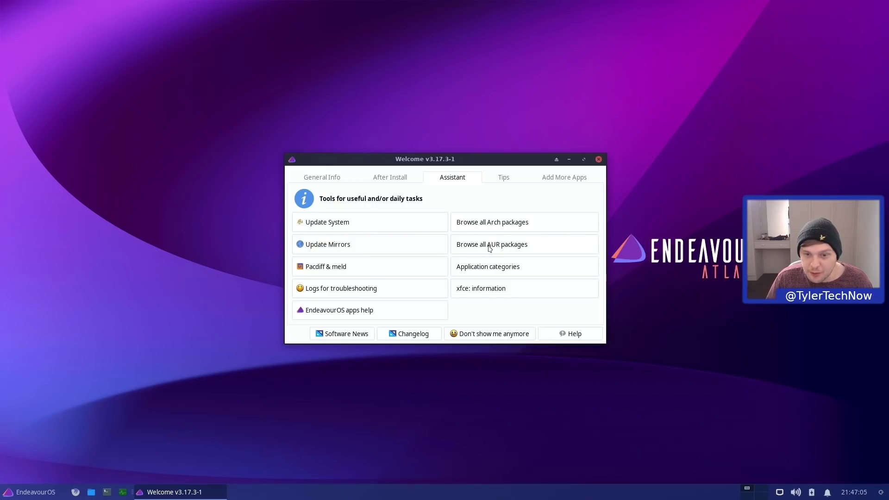
left_click(485, 225)
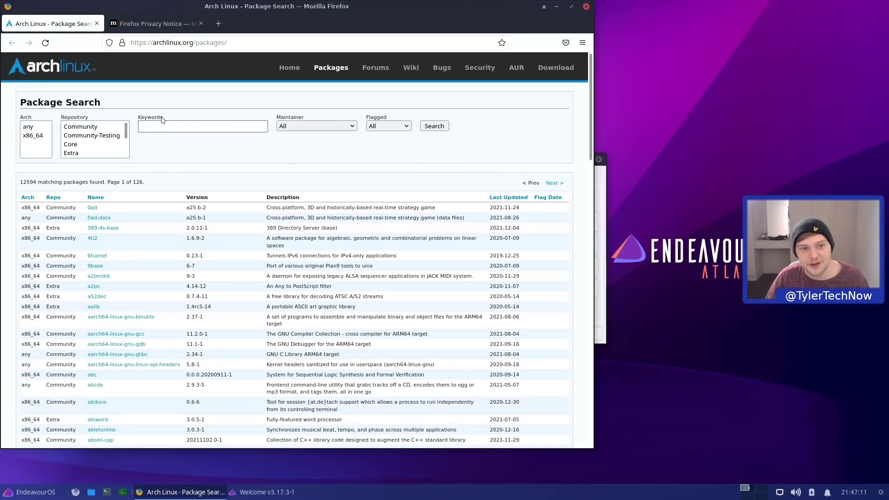
left_click(586, 6)
left_click(503, 248)
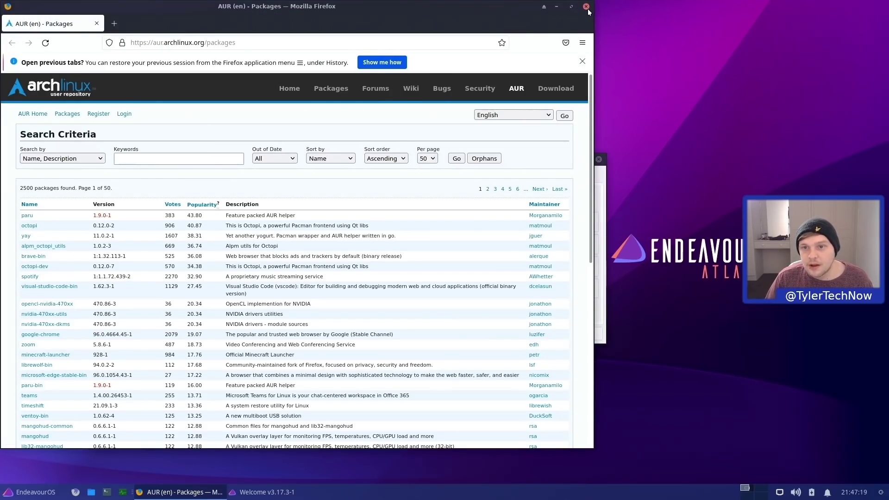
left_click(586, 7)
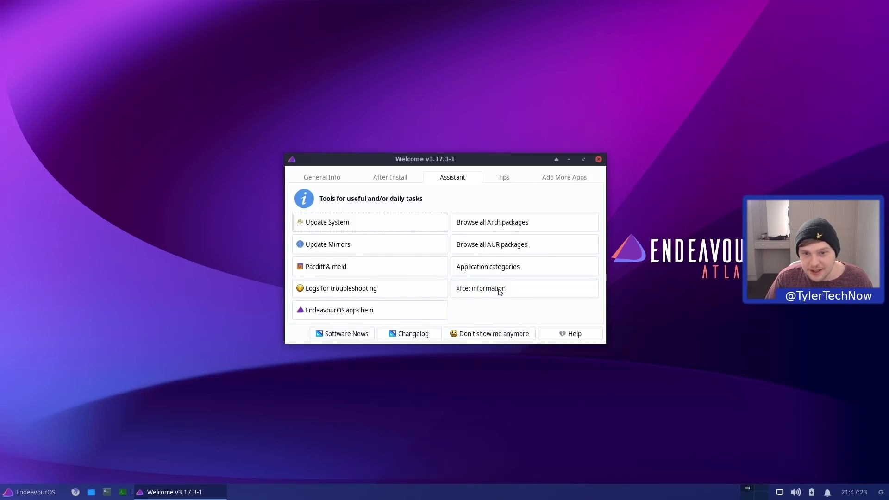
Read through the Xfce information page on the ArchWiki, and close the browser window
left_click(517, 292)
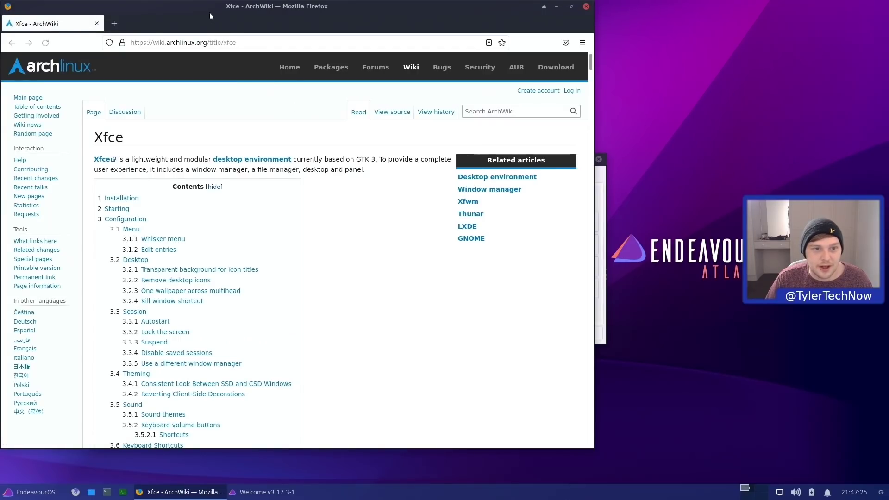
left_click_drag(210, 11, 317, 26)
scroll(409, 210, "down", 5)
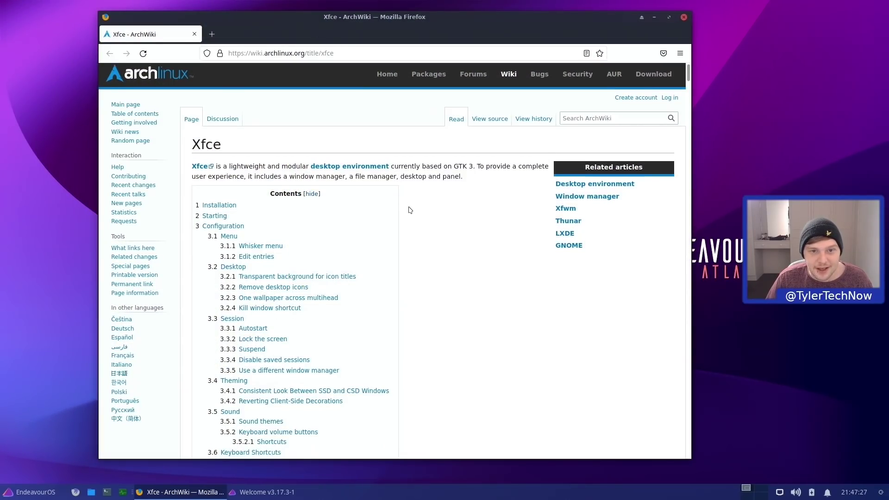
scroll(410, 210, "down", 10)
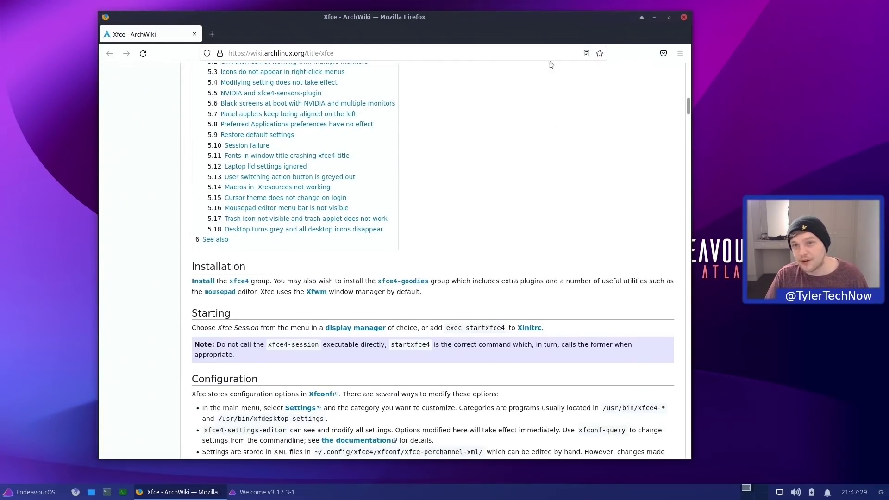
left_click(684, 17)
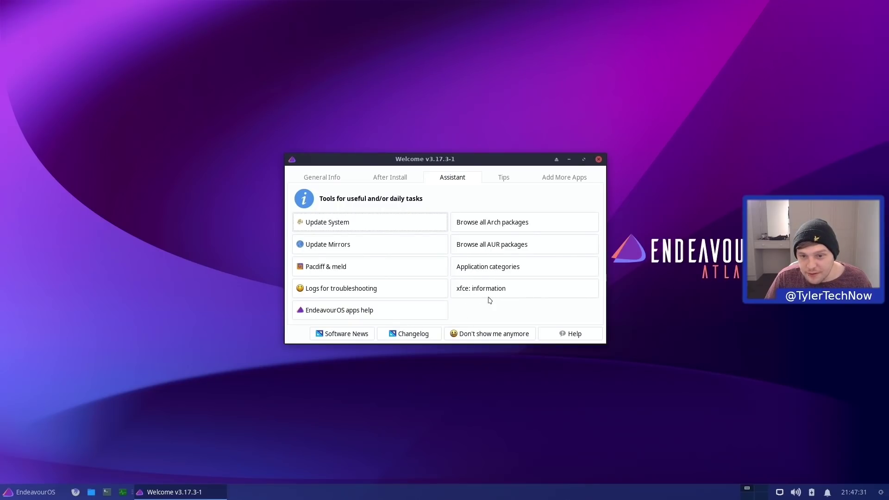
Review the Welcome app's Tips and Add More Apps sections, and search the installed applications for "libre"
left_click(503, 178)
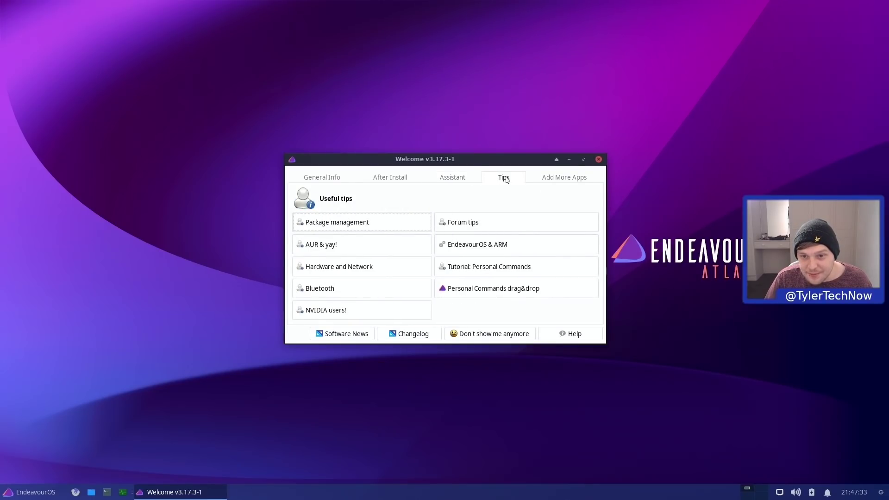
left_click(550, 180)
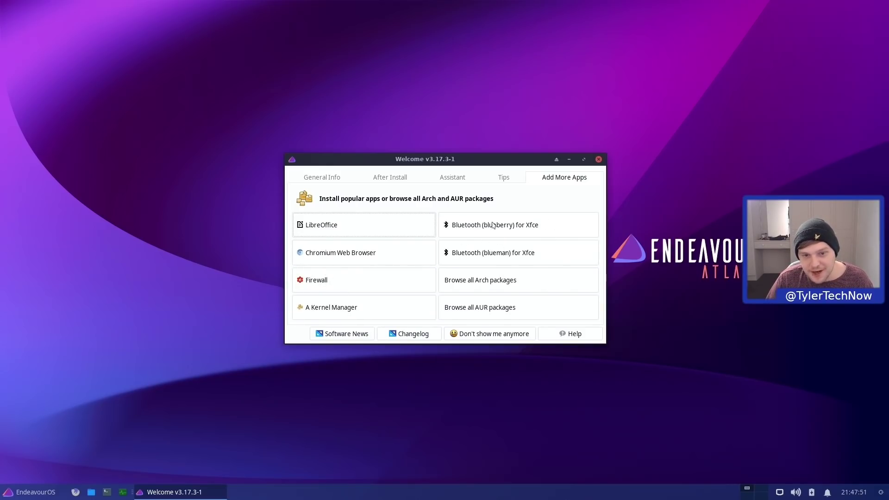
left_click(327, 230)
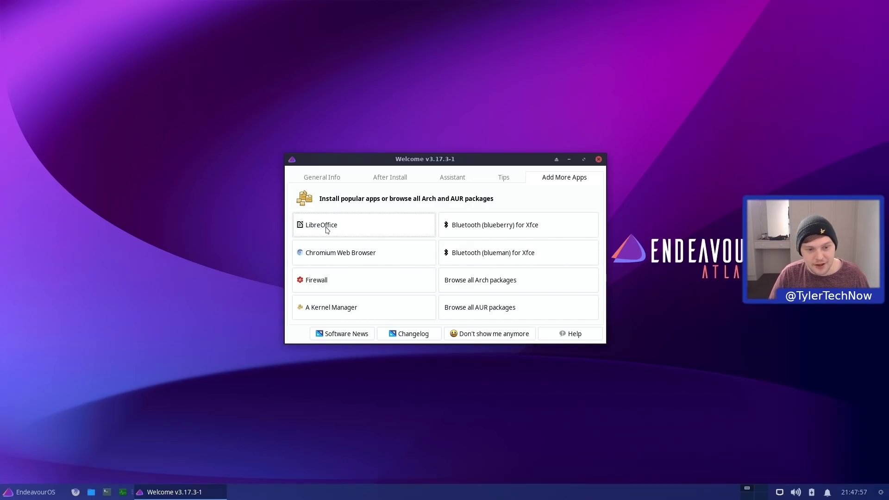
left_click(2, 488)
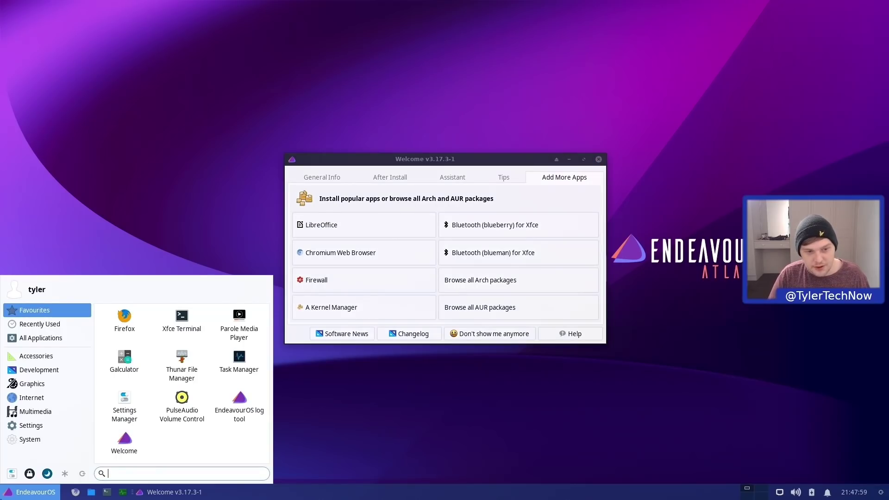
type("libre")
key("BackSpace")
key("BackSpace")
key("BackSpace")
key("BackSpace")
key("BackSpace")
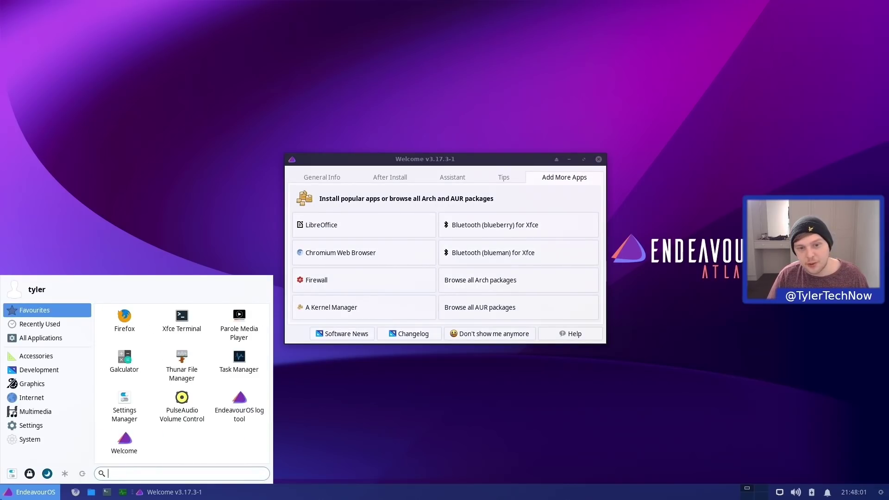
key("Escape")
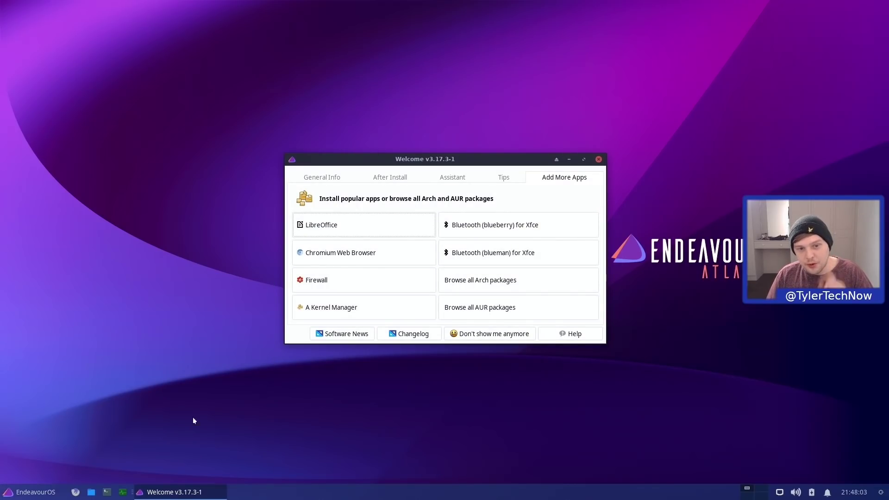
Install LibreOffice from the Welcome app's additional apps, authenticating with the account password
left_click(329, 227)
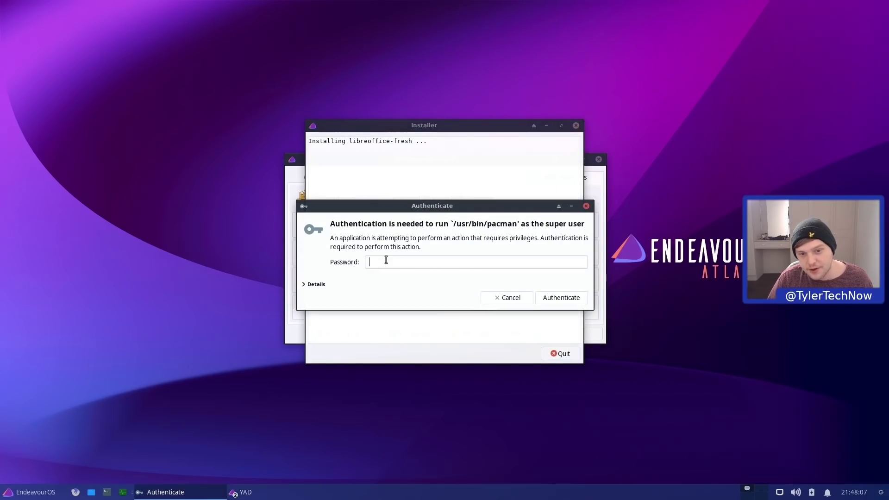
type("********")
key("Return")
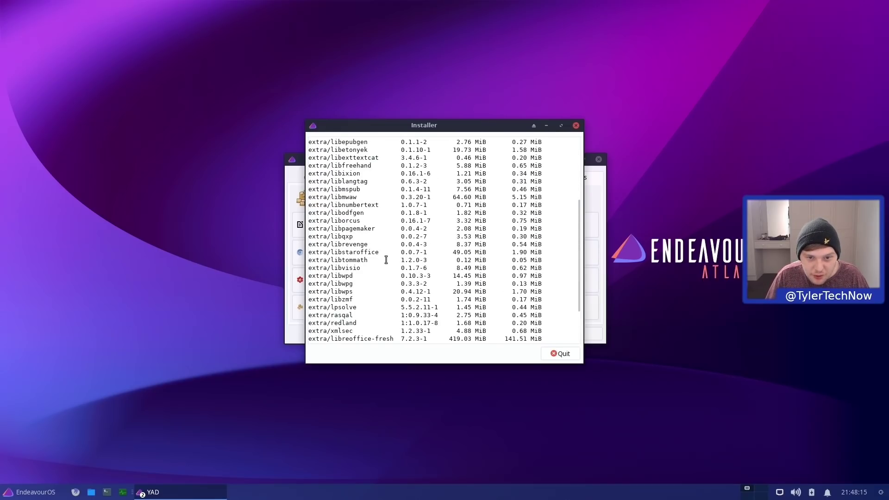
left_click_drag(400, 285, 334, 287)
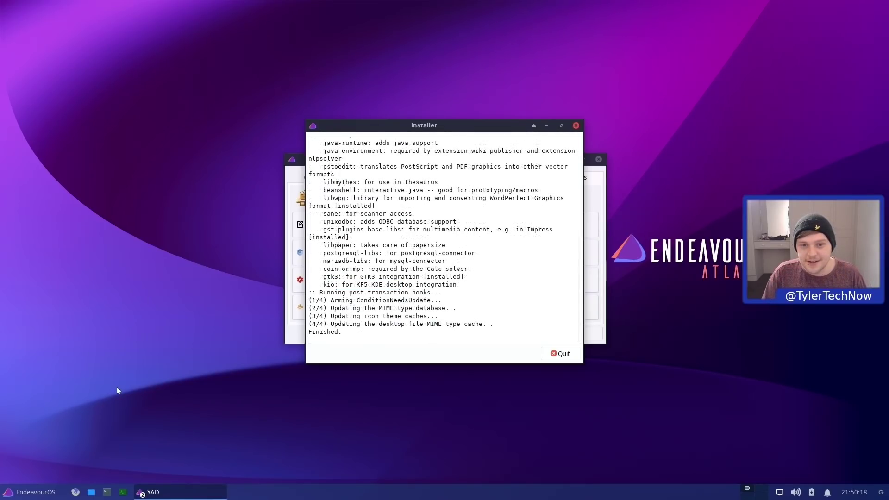
Check the application menu for the installed LibreOffice programs by searching for "libre"
left_click(2, 492)
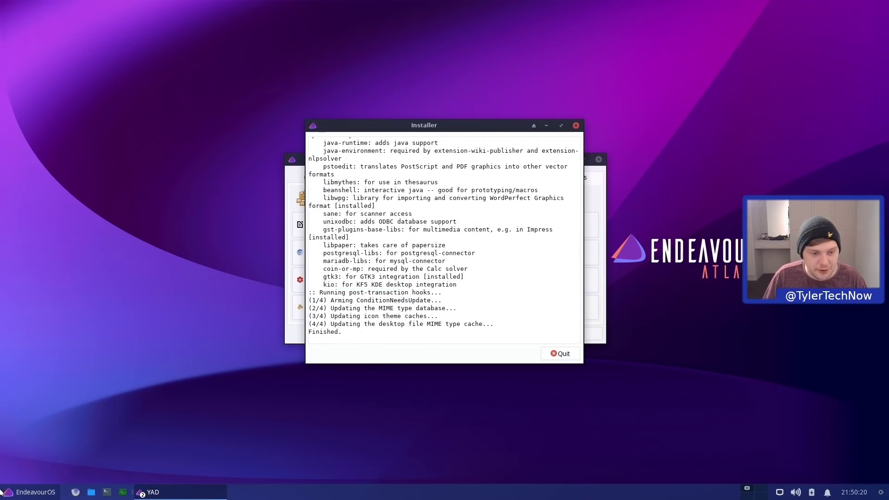
type("libre")
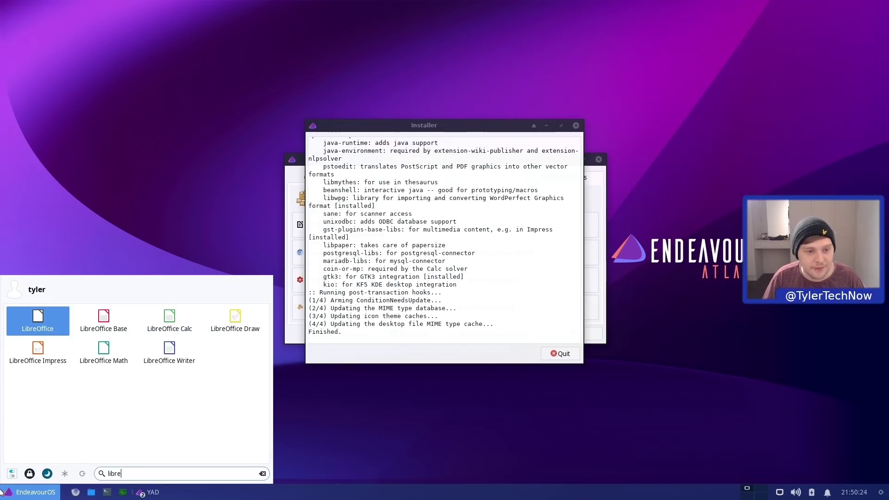
key("Escape")
key("Escape")
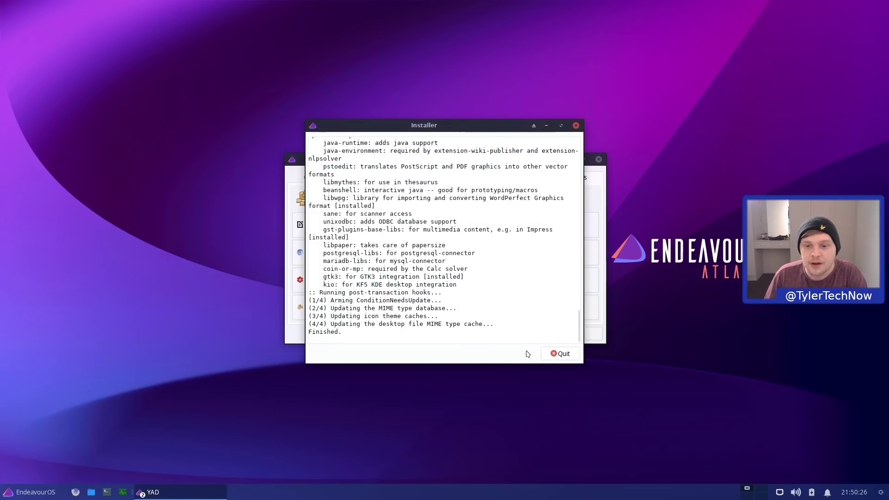
Quit the finished installer, view the Welcome app's general information, and close the Welcome app
left_click(554, 354)
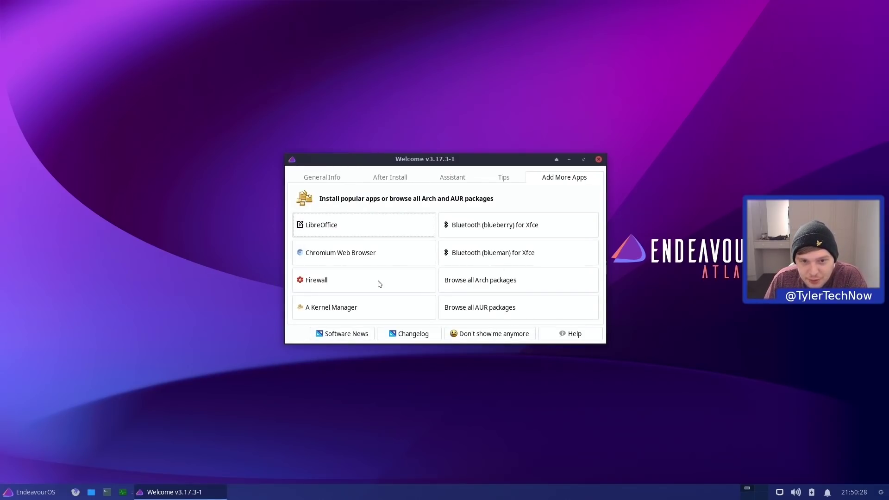
left_click(315, 183)
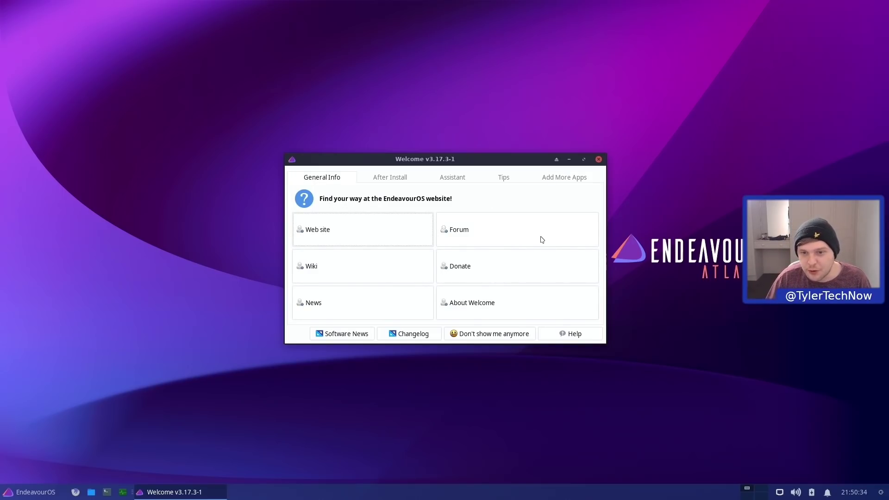
left_click(599, 160)
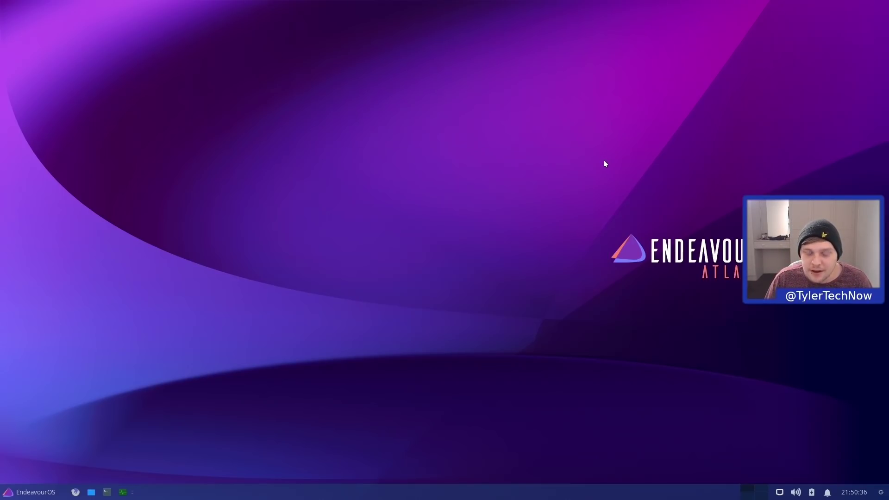
Open a centred terminal with enlarged text and print the default shell with echo "$SHELL"
key("ctrl+alt+t")
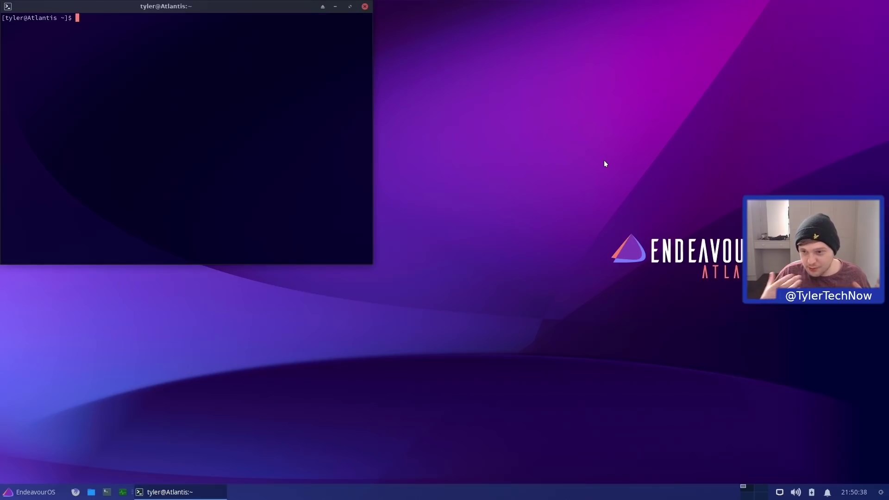
left_click_drag(183, 5, 430, 113)
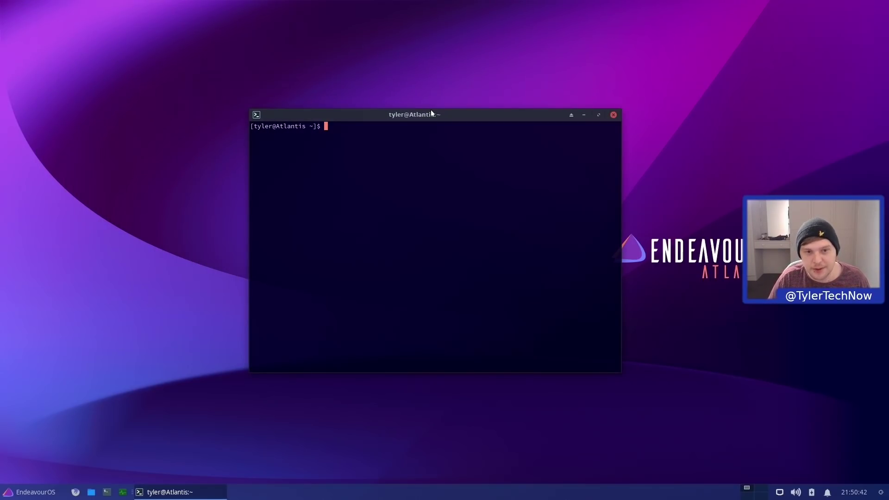
key("ctrl+plus")
key("ctrl+plus")
type("echo")
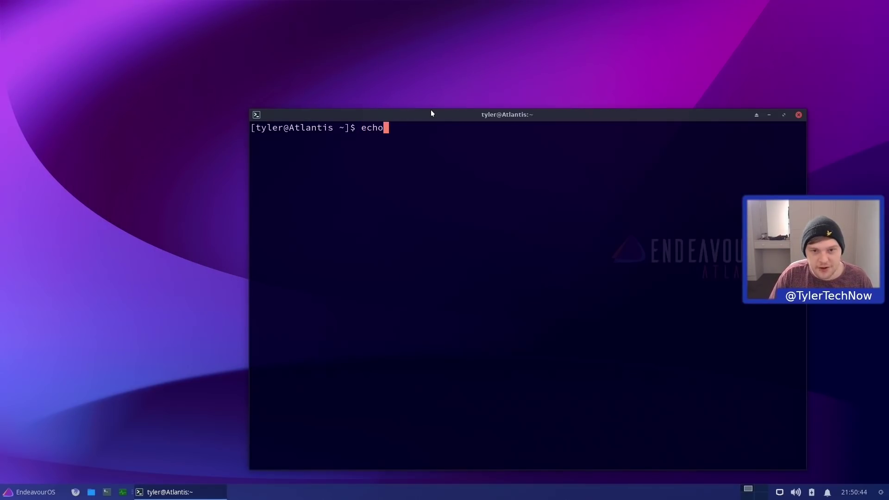
type(" \"$SH")
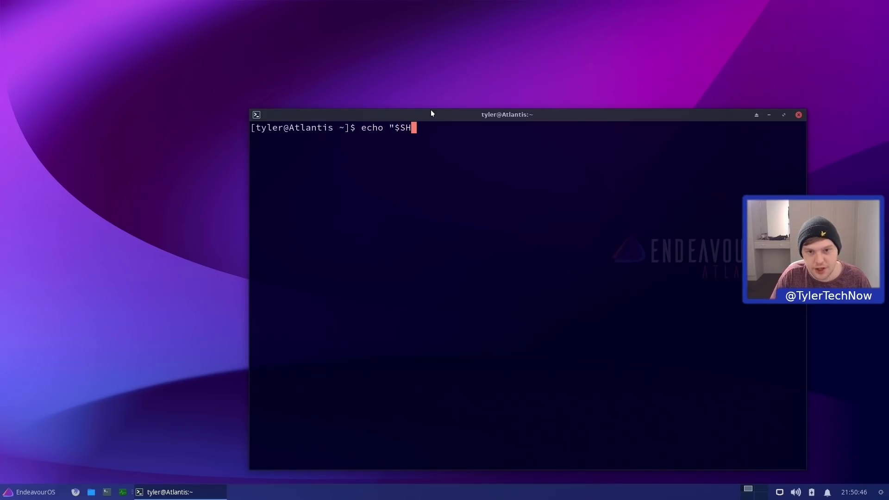
type("ELL\"")
key("Return")
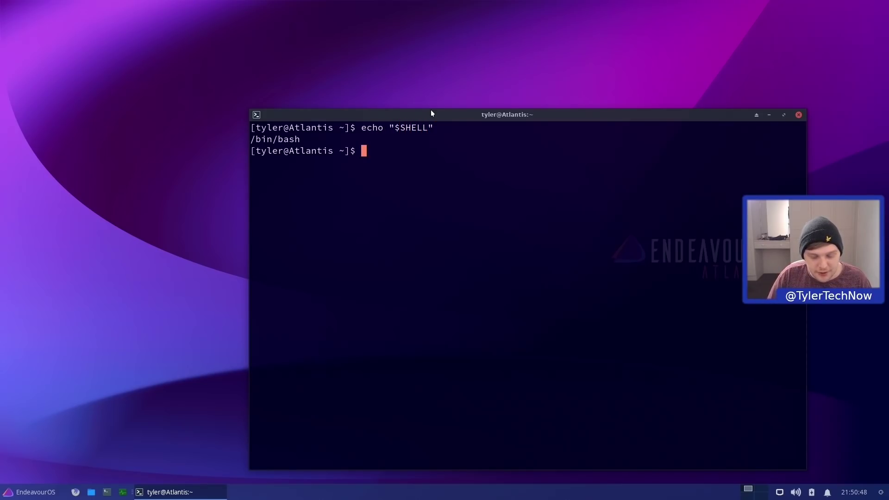
Print the display session type with echo "$XDG_SESSION_TYPE" and reposition the terminal window
type("echo")
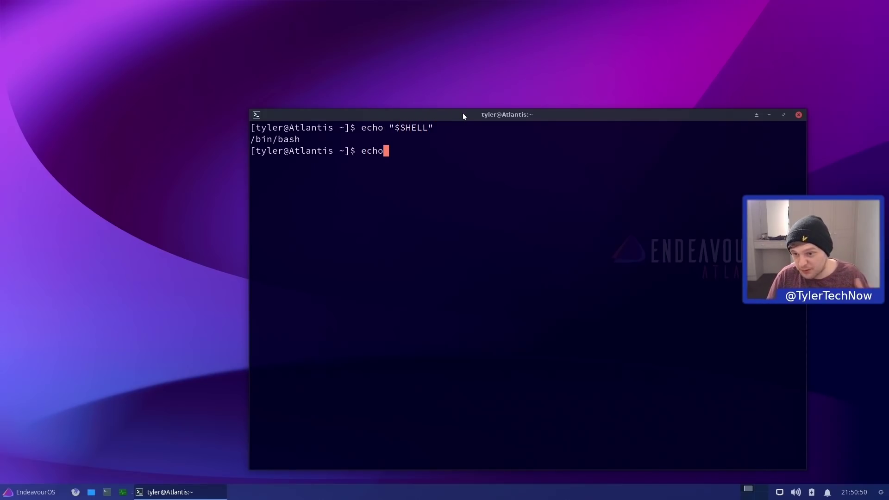
left_click_drag(468, 116, 405, 80)
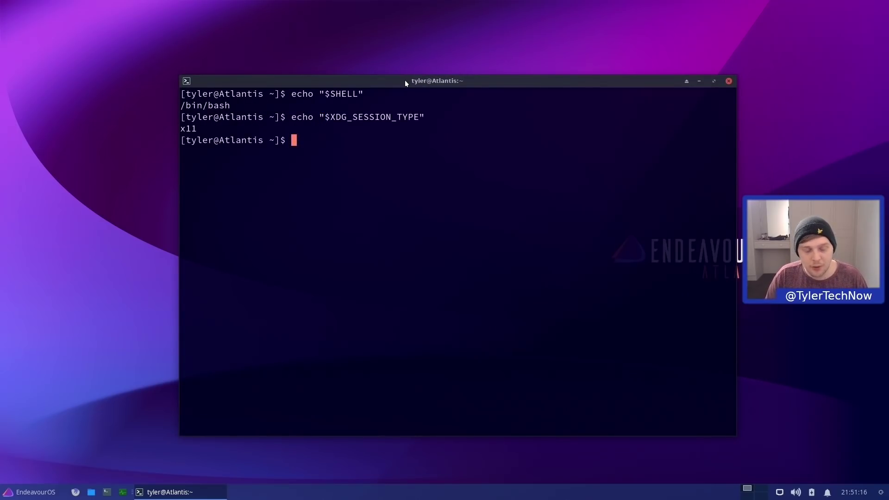
Try to run htop in the terminal and enter a package installation command beginning with sudo pacman -S
type("htop")
key("Return")
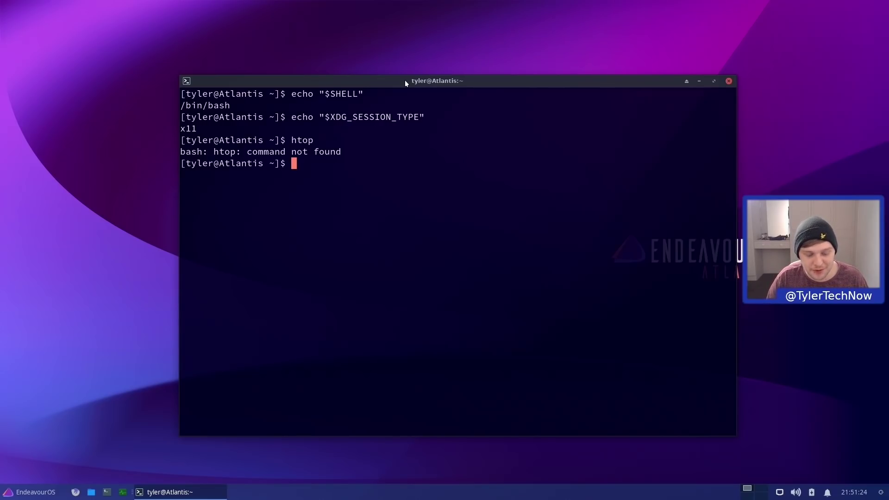
type("sudo pacman -S")
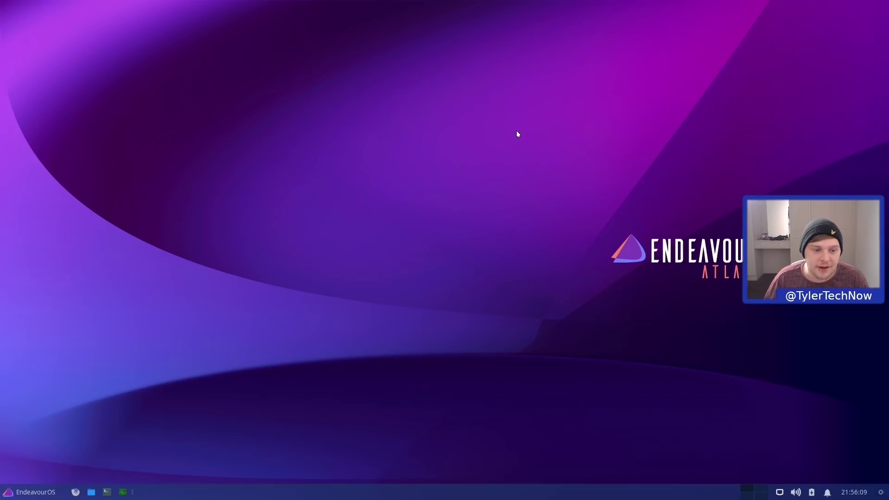
View the application menu's favourites, look over the home folder in the file manager, and close it
left_click(25, 493)
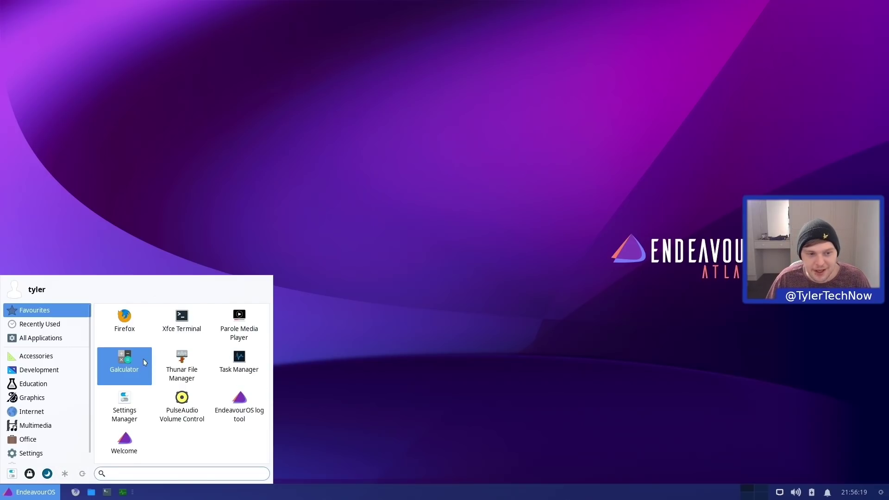
left_click(387, 349)
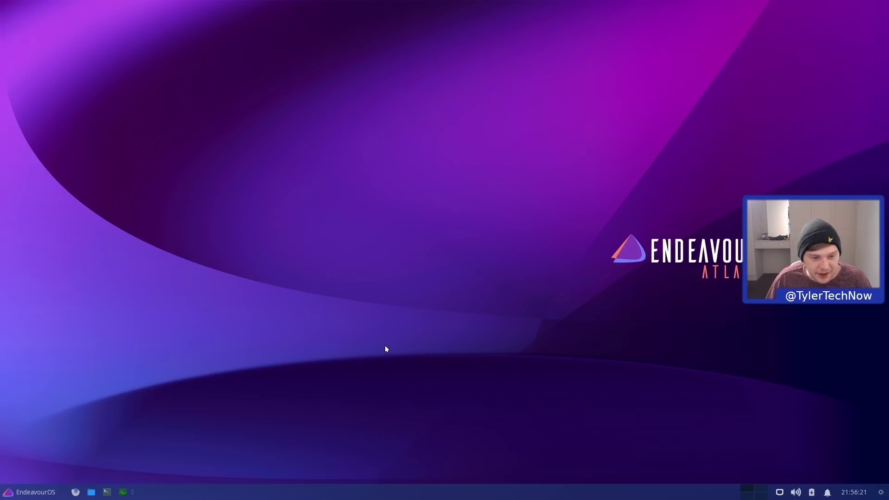
left_click(96, 496)
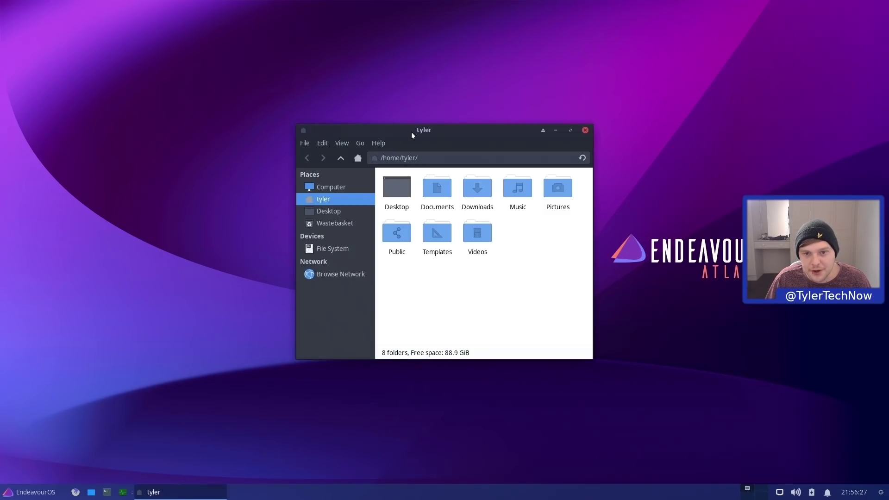
mouse_move(411, 132)
left_mouse_down()
mouse_move(384, 178)
mouse_move(430, 153)
mouse_move(414, 144)
left_mouse_up()
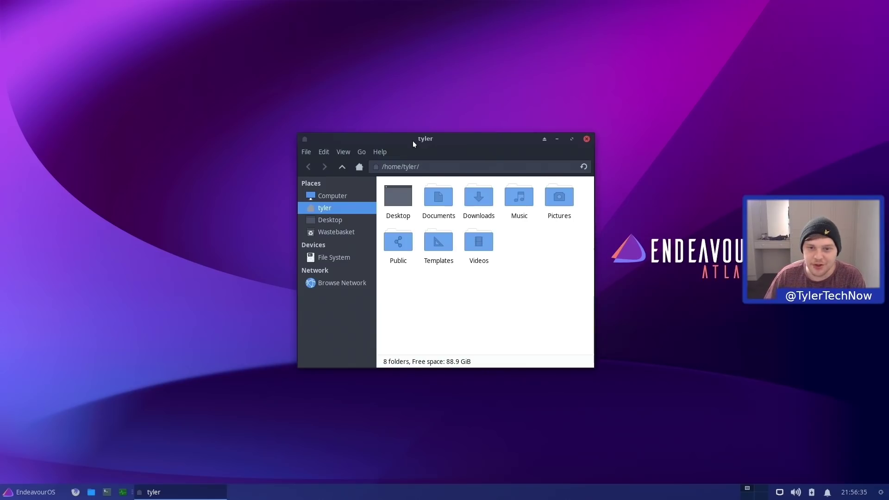
left_click(587, 139)
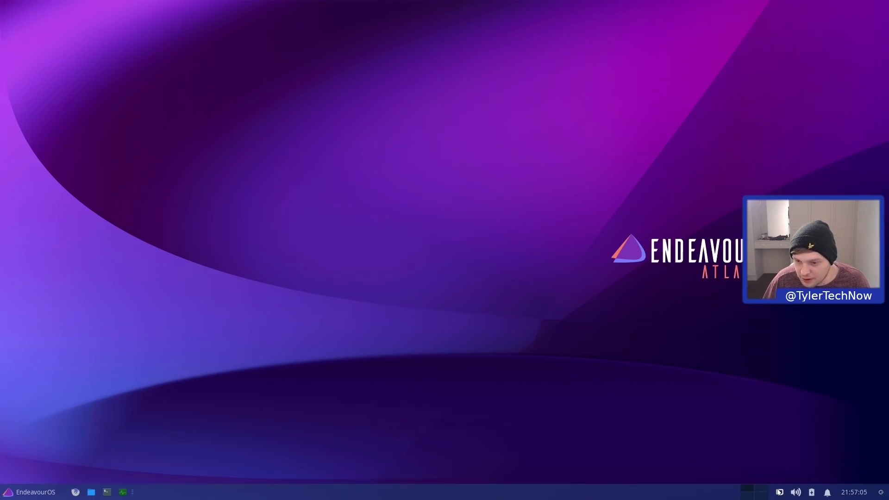
Check the power options and the session's log-out choices, and cancel without ending the session
left_click(811, 494)
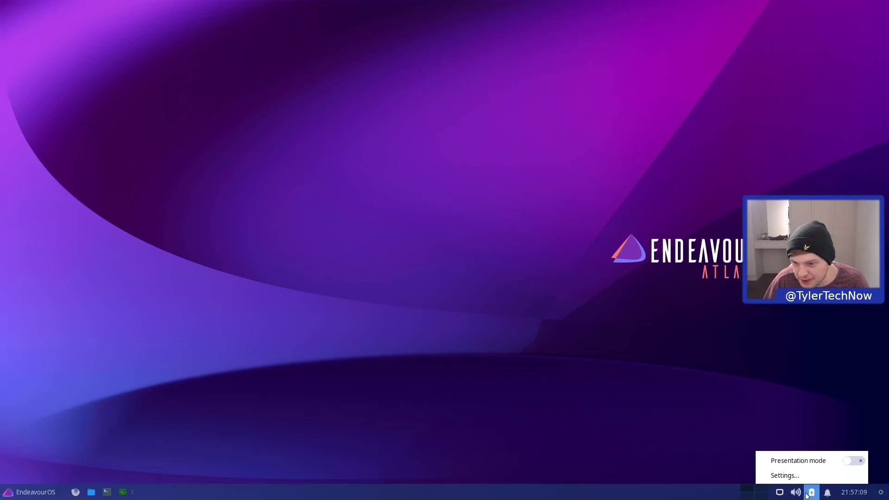
left_click(711, 416)
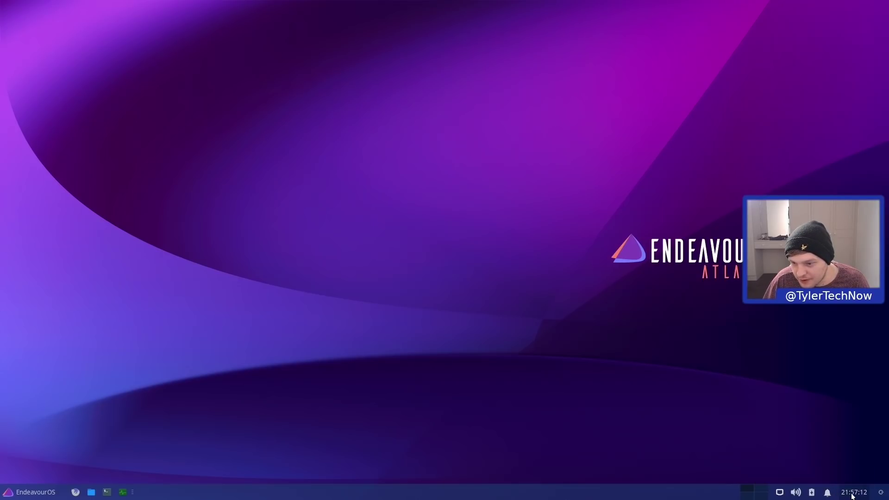
left_click(881, 492)
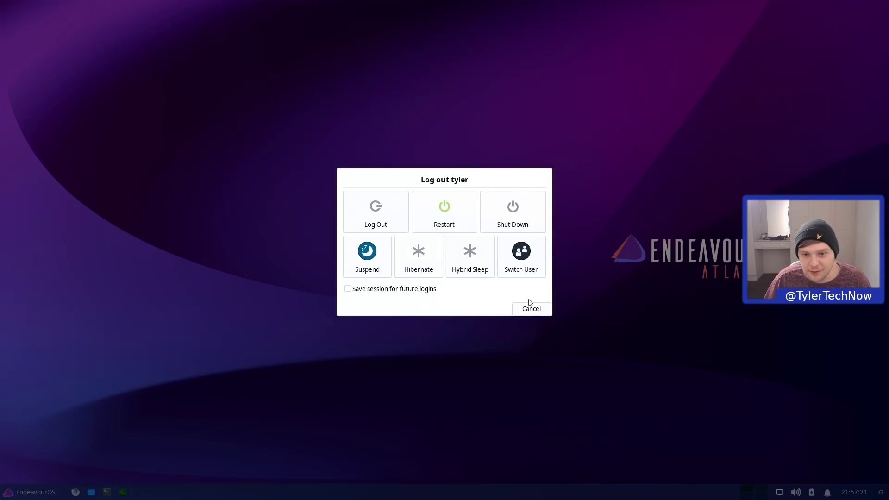
left_click(540, 310)
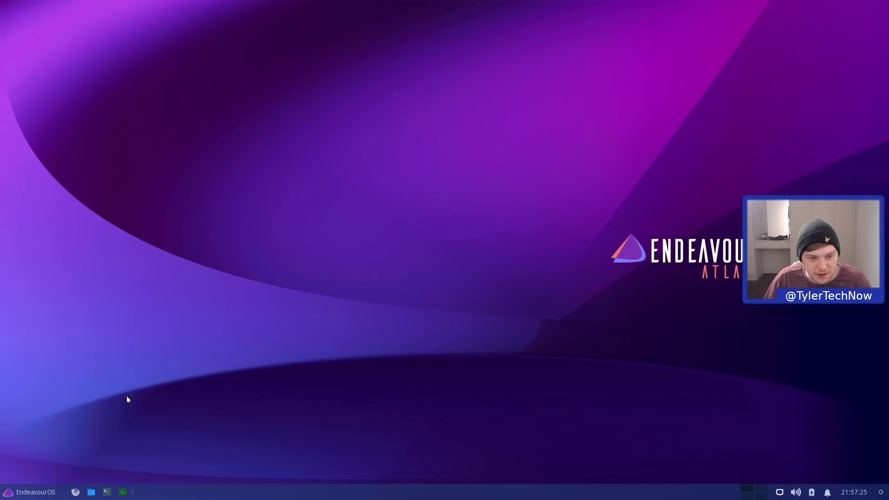
Launch Text Editor from the Accessories applications, view its About information, and close the editor
key("super")
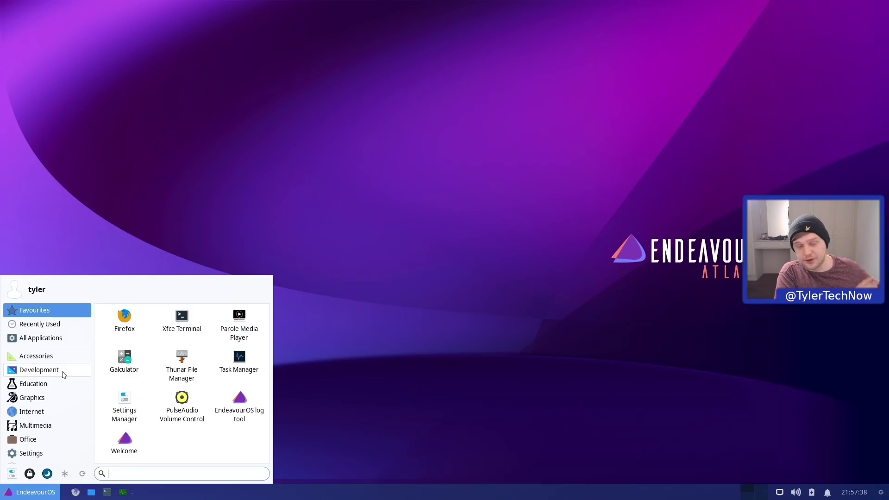
left_click(35, 356)
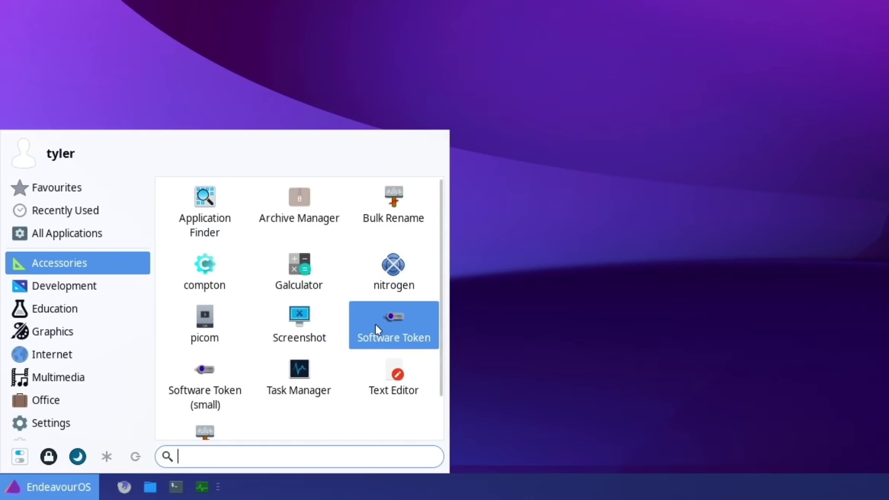
left_click(396, 386)
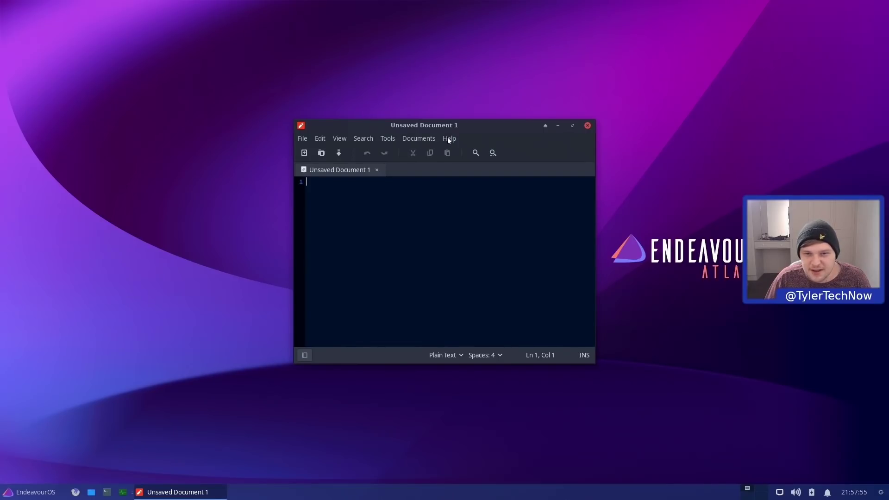
left_click(449, 138)
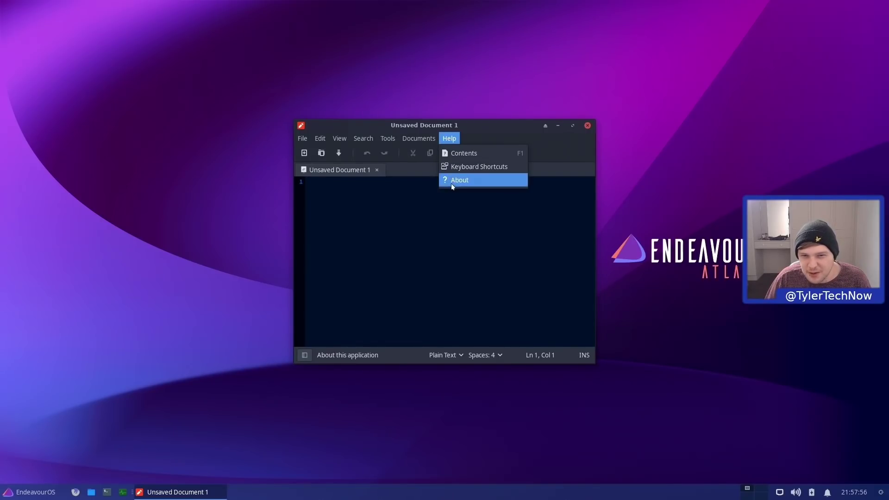
left_click(456, 182)
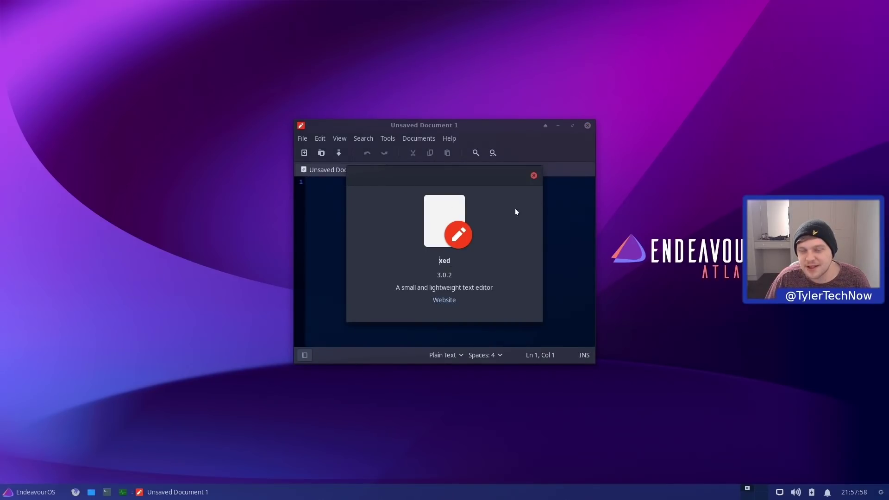
left_click(534, 176)
left_click(586, 126)
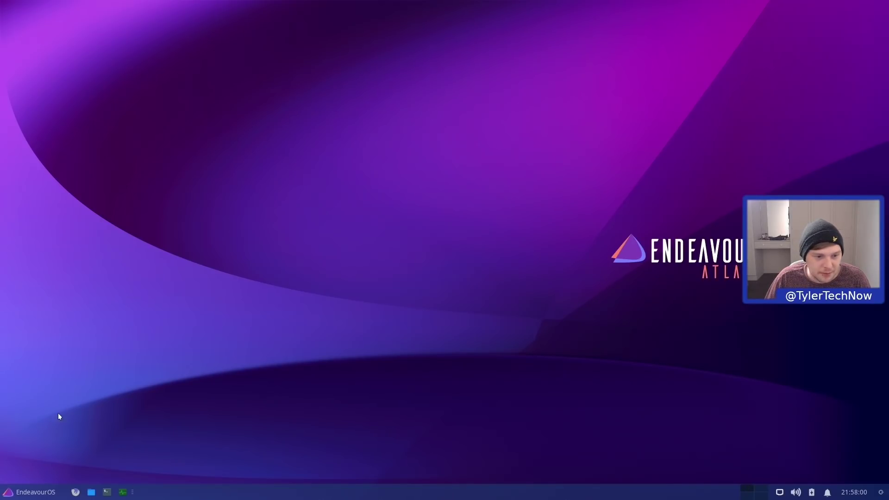
Review the installed applications in the Accessories, Development, Education, Graphics and Internet categories
left_click(21, 492)
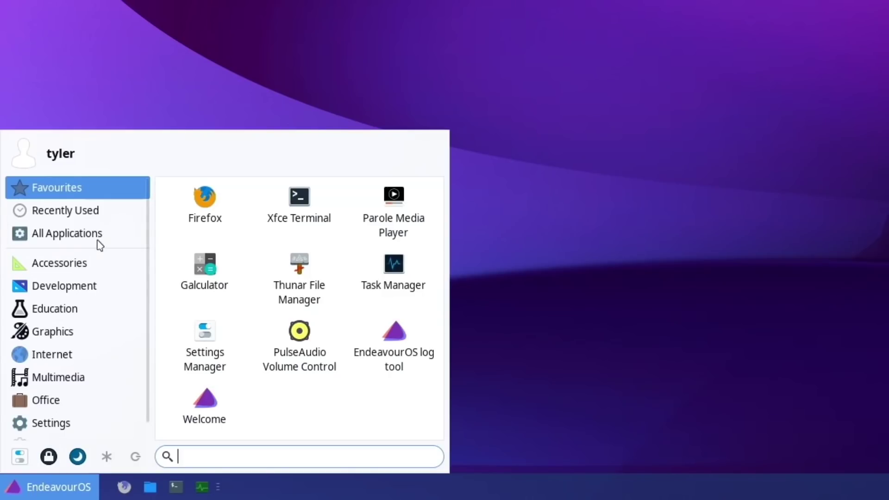
left_click(84, 264)
scroll(254, 260, "down", 2)
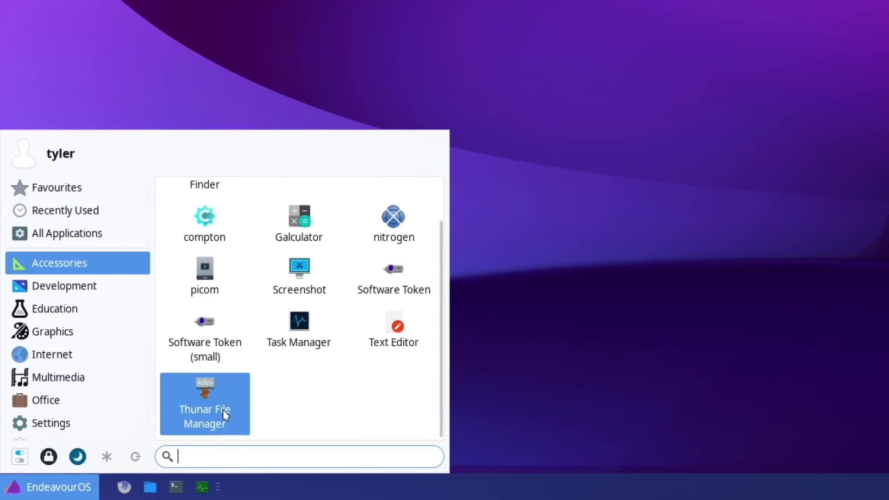
left_click(81, 289)
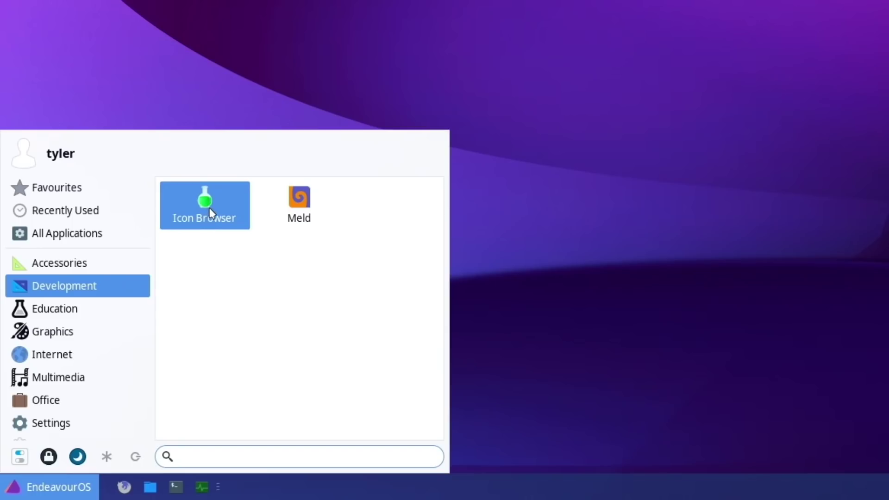
left_click(85, 312)
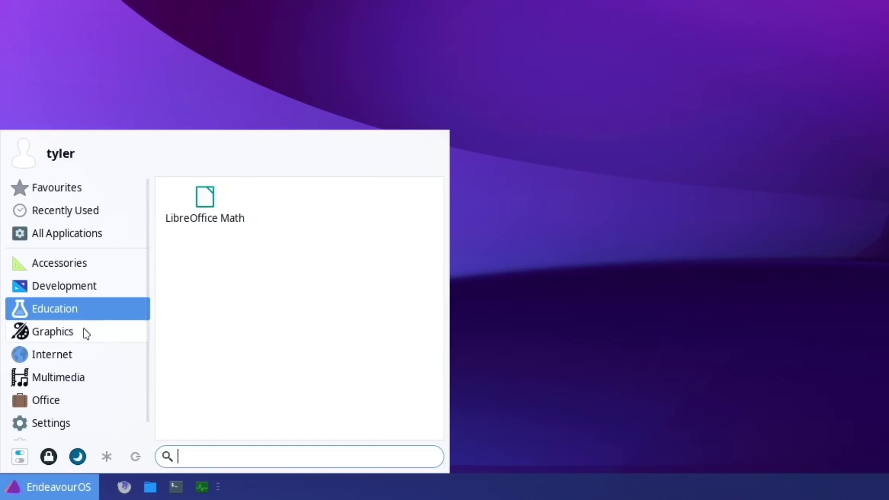
left_click(67, 340)
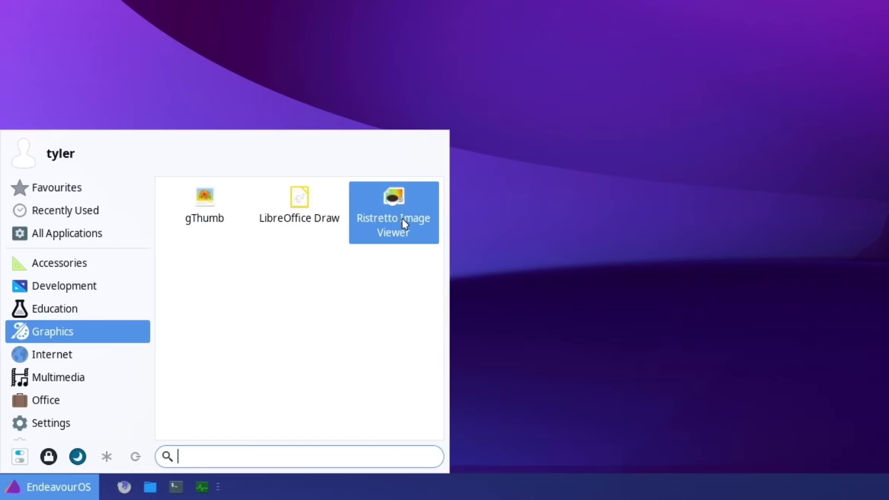
left_click(70, 355)
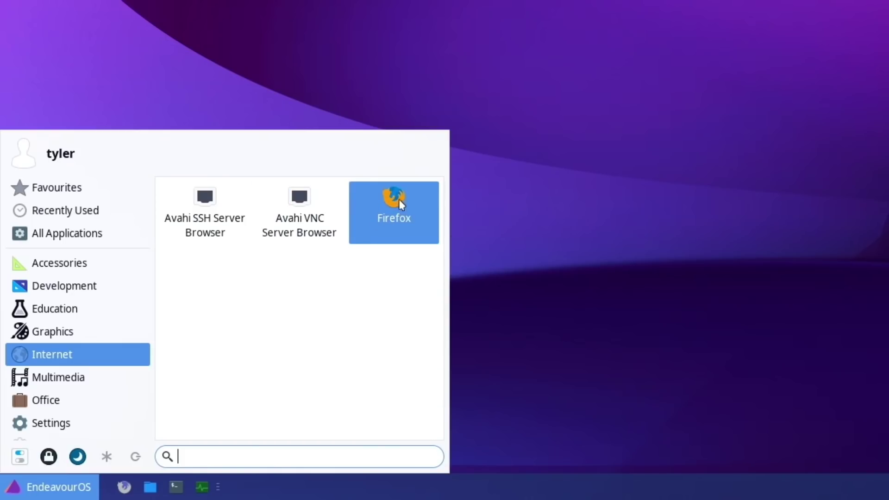
Reopen the Welcome app, view the software offered under Add More Apps, and close it
type("welco")
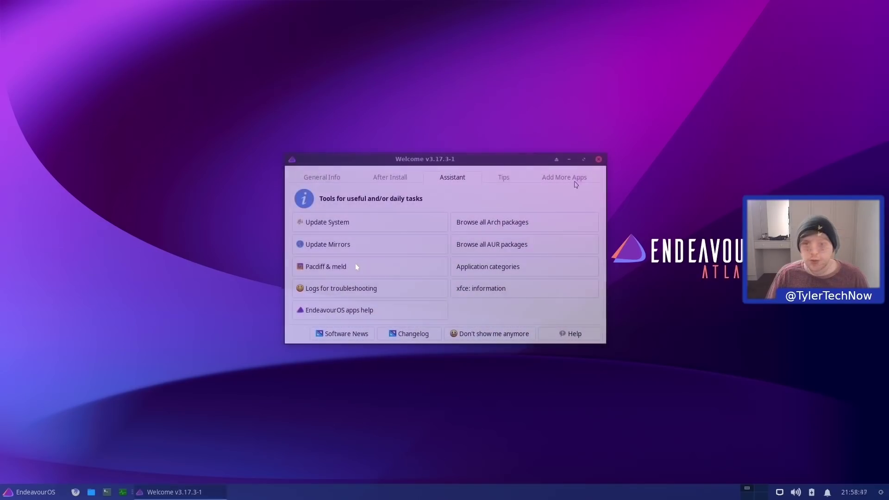
left_click(563, 180)
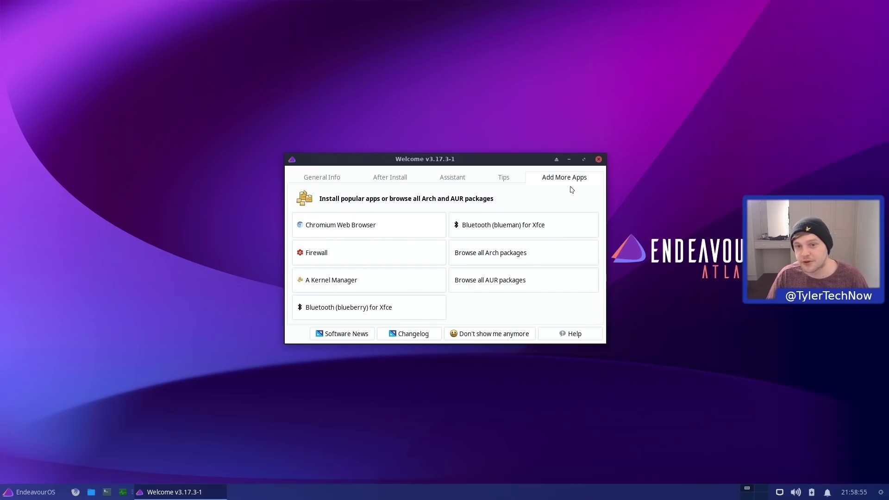
left_click(599, 160)
Review the installed applications in the Internet, Multimedia and Office categories of the application menu
left_click(30, 492)
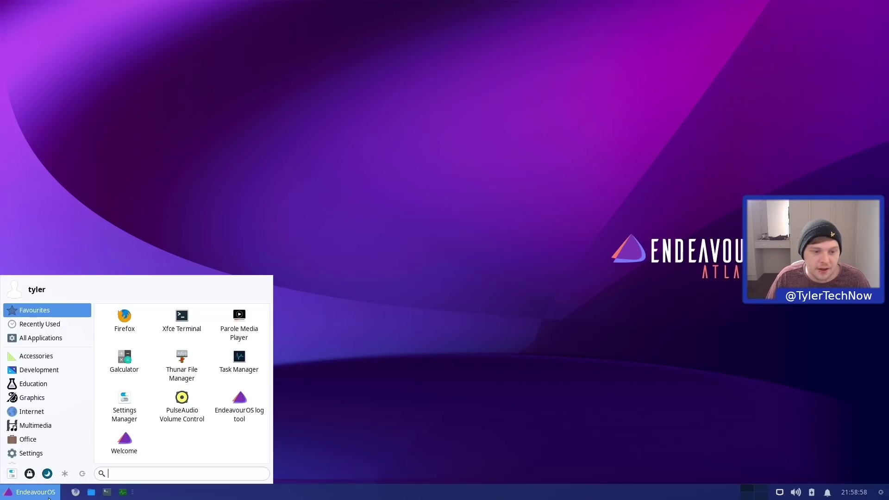
left_click(41, 416)
left_click(49, 427)
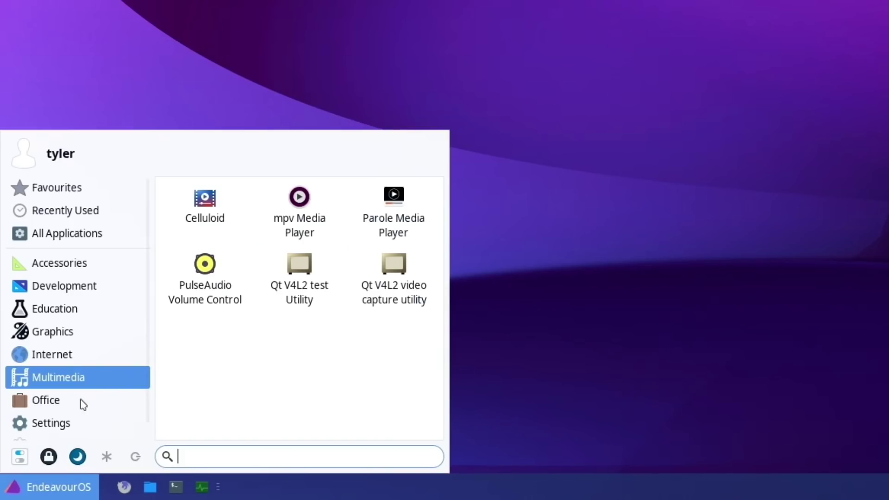
mouse_move(55, 407)
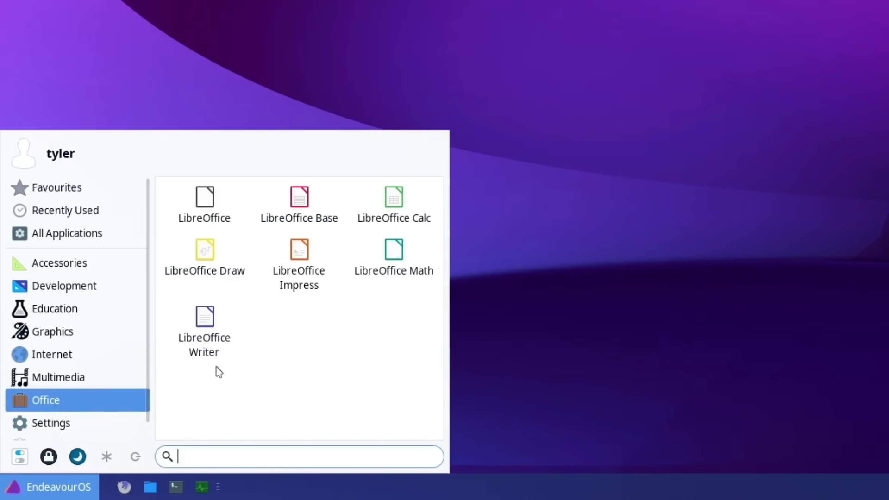
Launch LibreOffice Writer from the Office applications, dismiss the Tip of the Day, and view the available tools
left_click(194, 343)
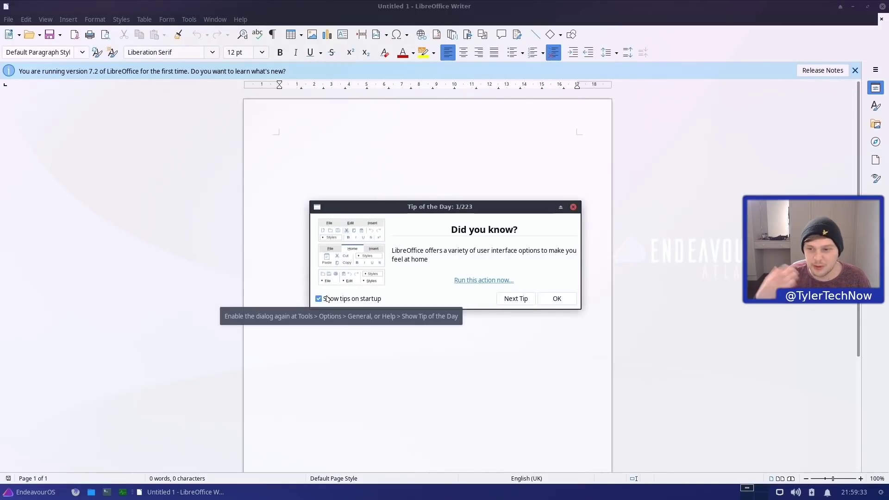
left_click(573, 207)
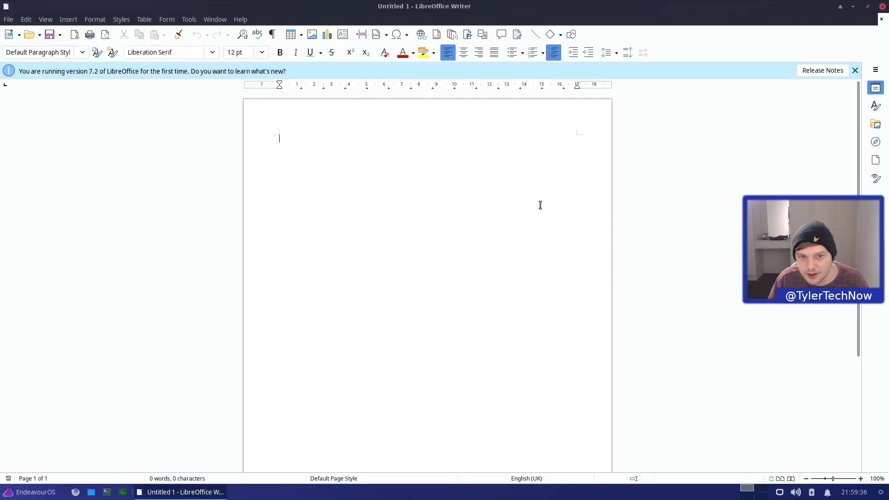
left_click(197, 21)
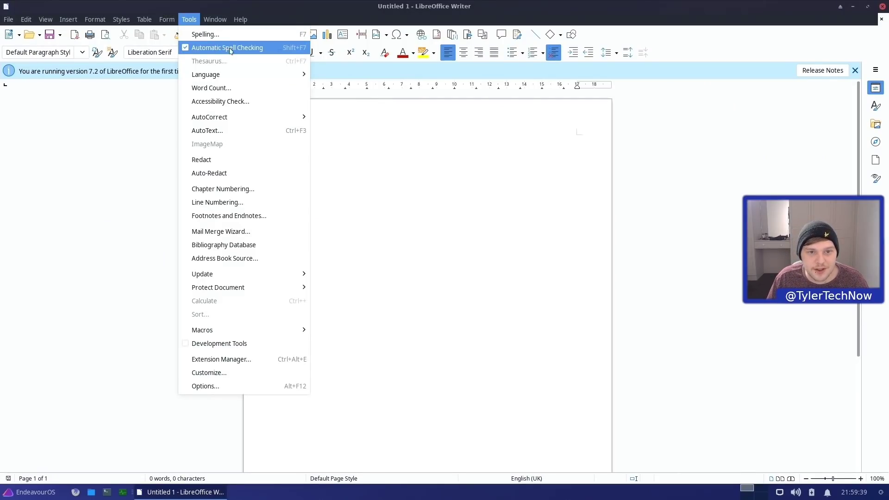
Test typing in the blank document with "Sfsdfsf", replace it with "Adasdas", and close Writer without saving
left_click(388, 149)
type("Sfsdfsf")
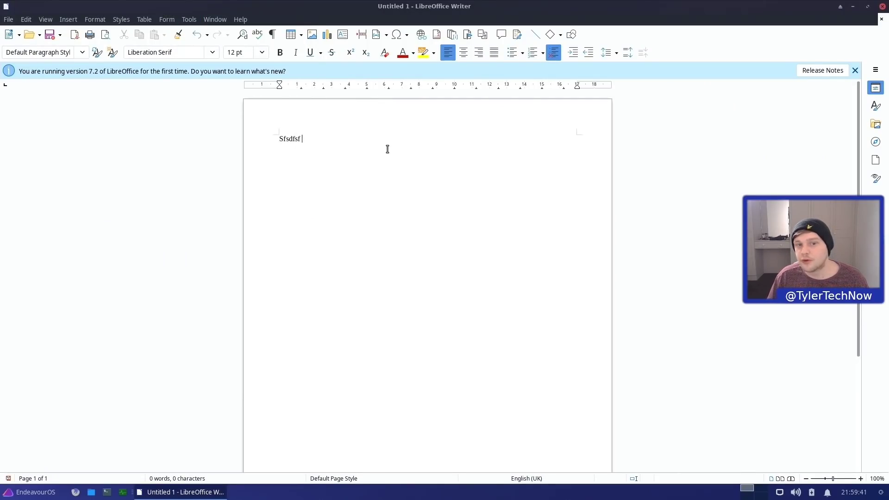
key("ctrl+a")
key("BackSpace")
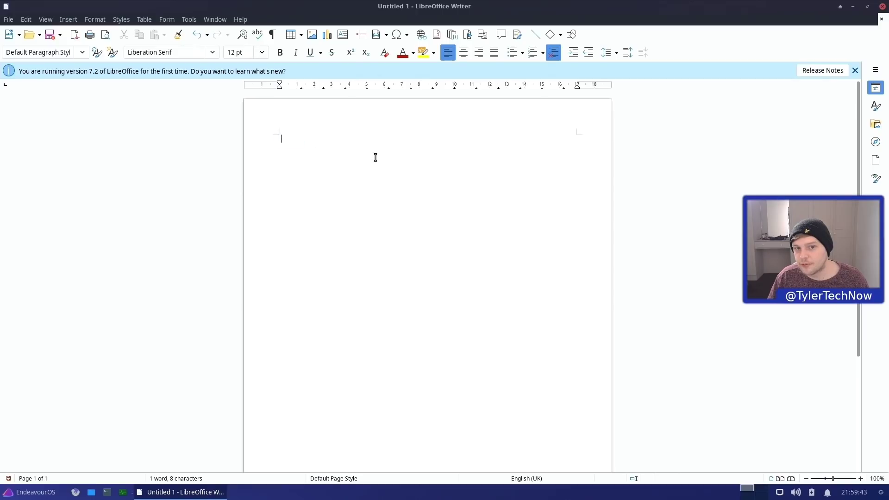
type("adasdas")
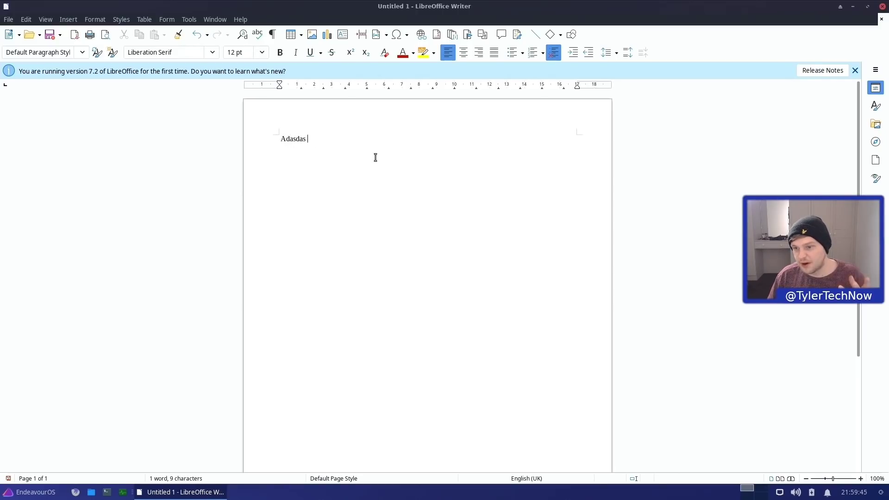
key("ctrl+a")
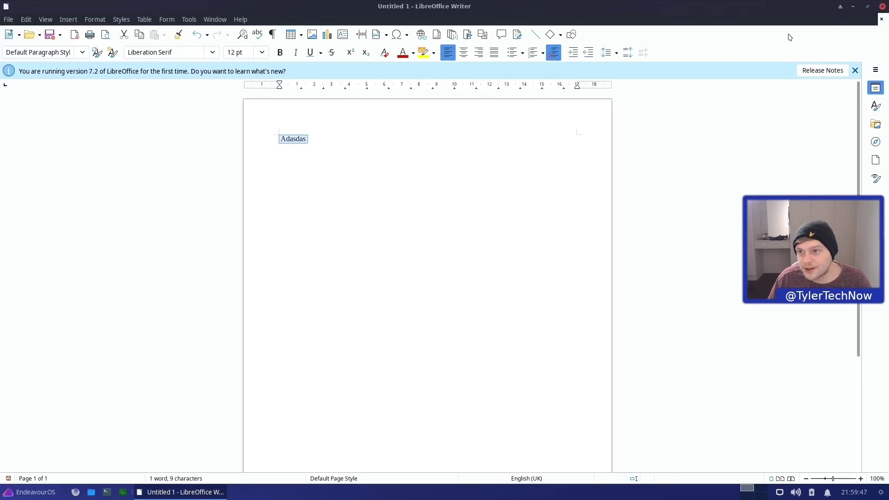
left_click(882, 6)
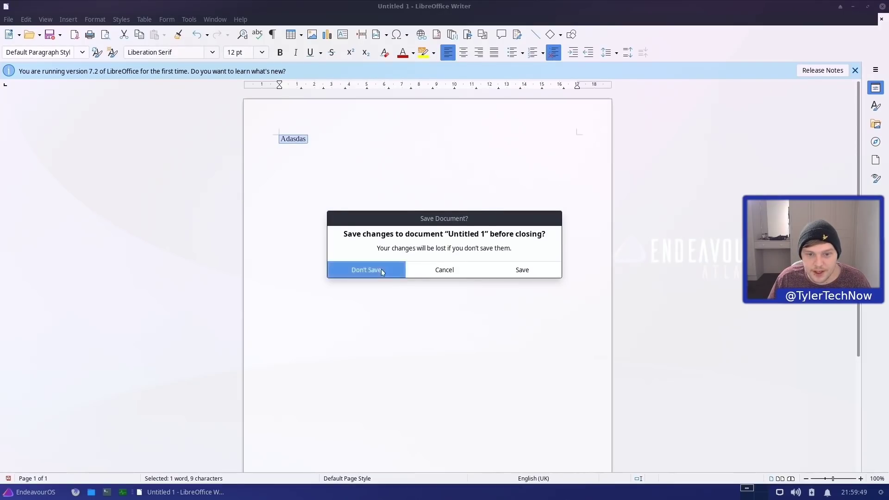
left_click(382, 269)
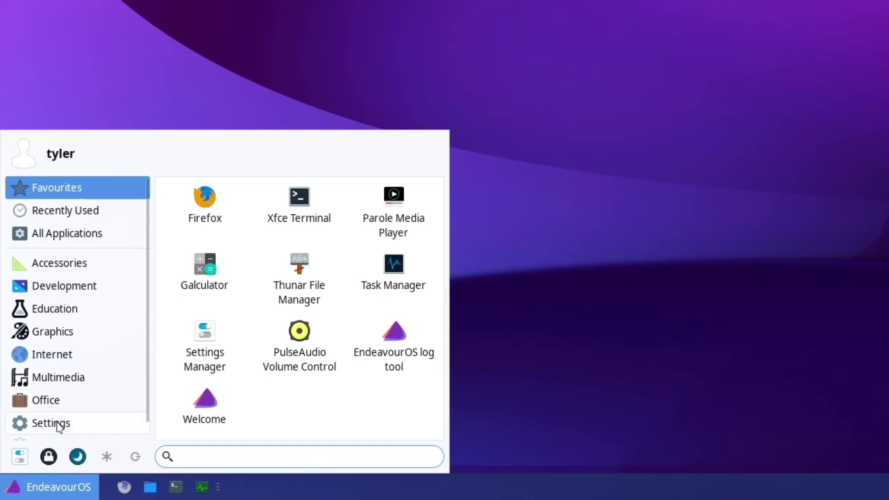
Review the installed applications in the Settings and System categories of the application menu
scroll(60, 417, "down", 1)
left_click(69, 410)
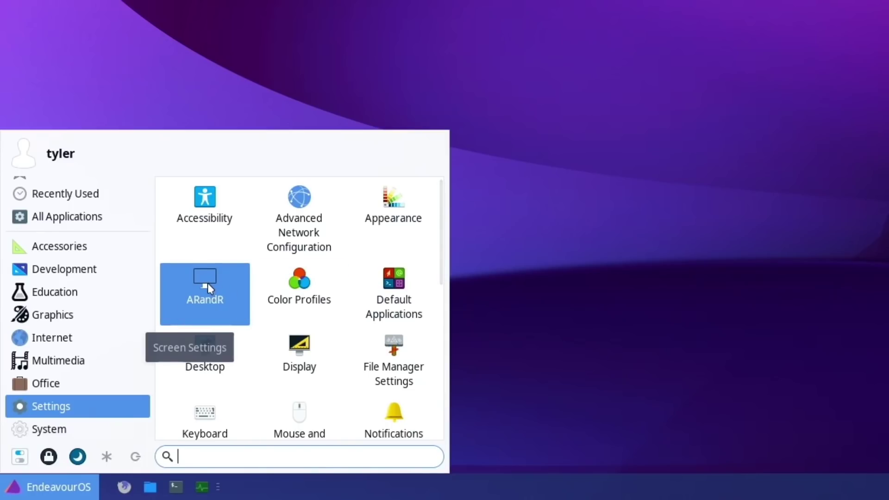
scroll(368, 274, "down", 1)
scroll(369, 277, "down", 8)
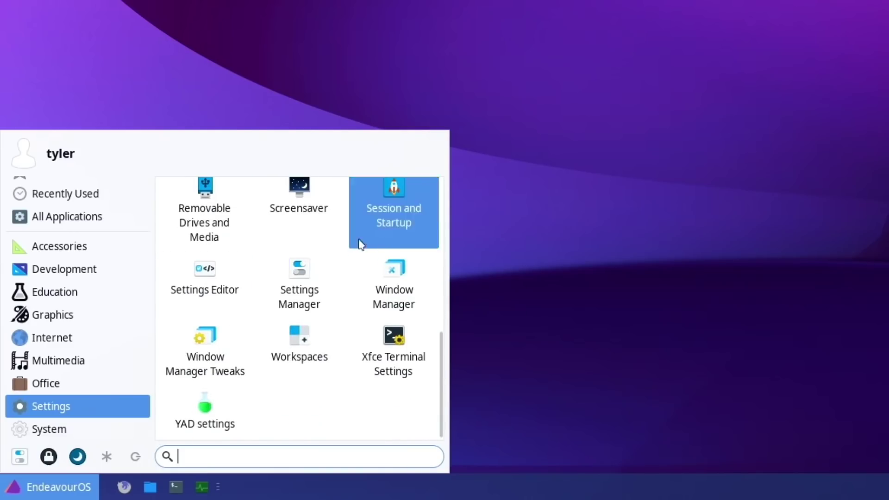
left_click(42, 431)
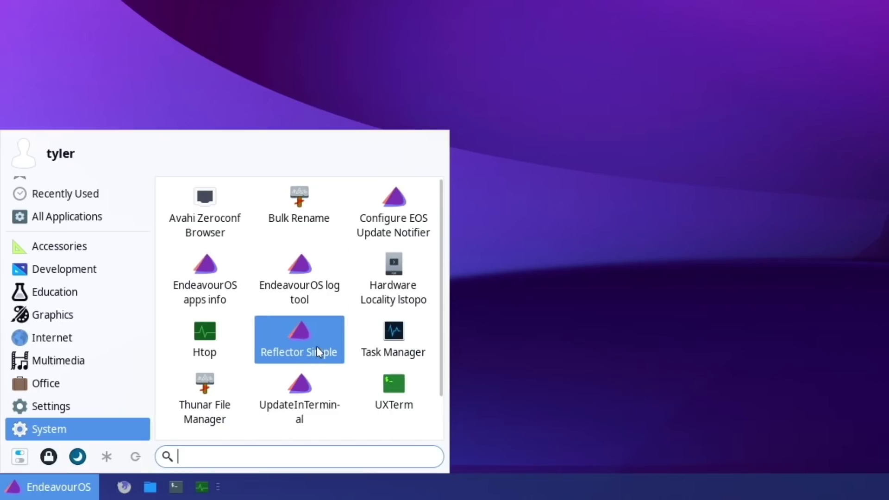
scroll(416, 278, "down", 1)
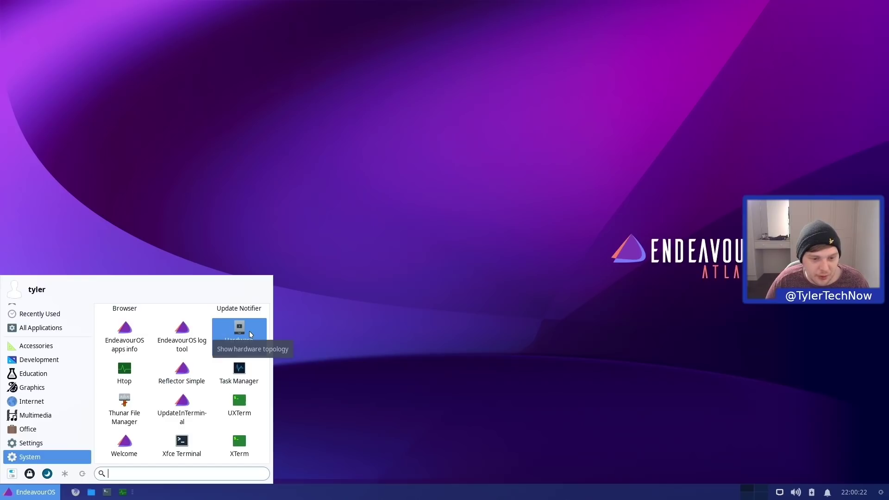
Revisit the applications listed under Accessories, Development, Education and Graphics
left_click(54, 349)
left_click(53, 361)
left_click(55, 374)
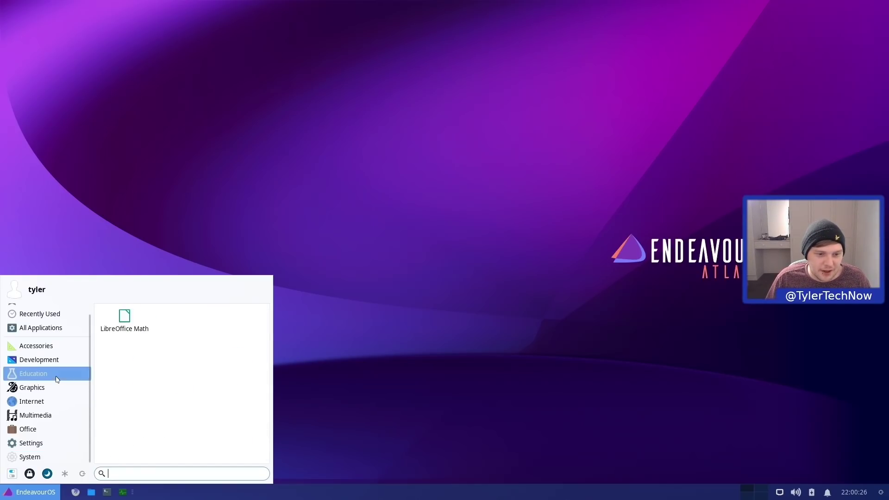
left_click(55, 393)
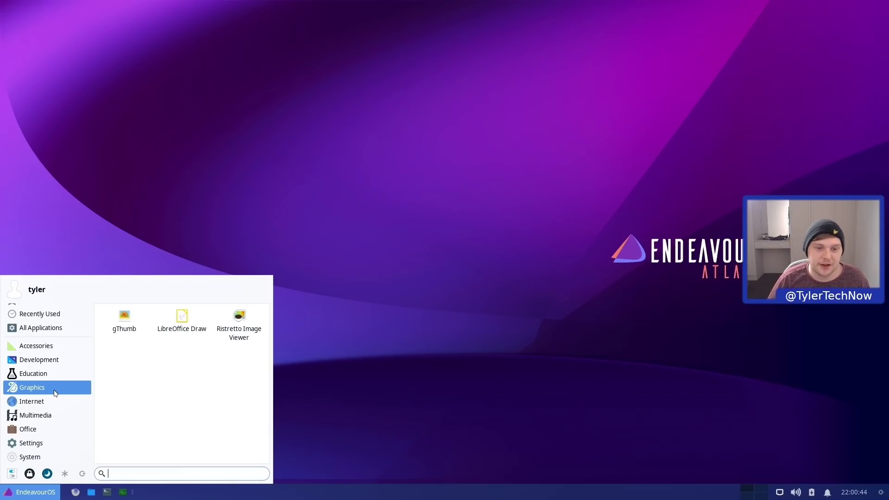
Open a terminal and move its window to the middle of the desktop
key("ctrl+alt+t")
left_click_drag(194, 5, 435, 118)
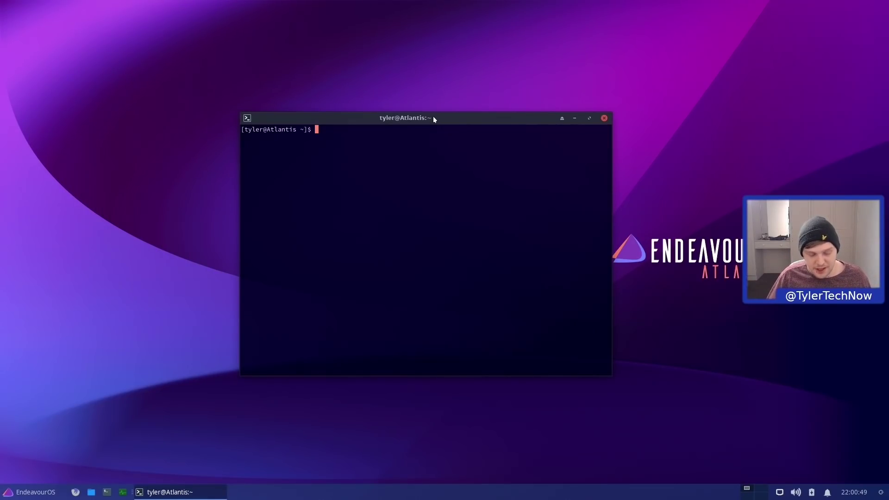
type("yay -s")
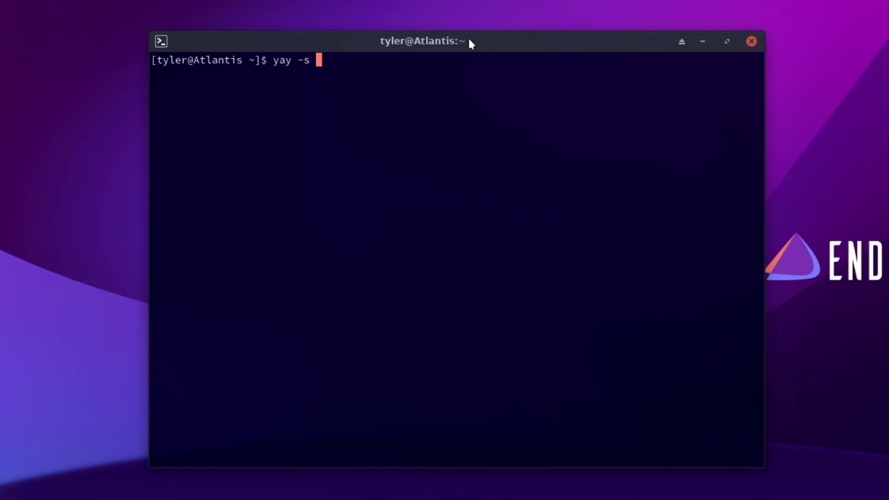
key("BackSpace")
key("BackSpace")
key("BackSpace")
key("BackSpace")
key("BackSpace")
key("BackSpace")
key("BackSpace")
Try to install Timeshift with "sudo pacman -S timeshift", authenticating with the account password
type("sudo pacman")
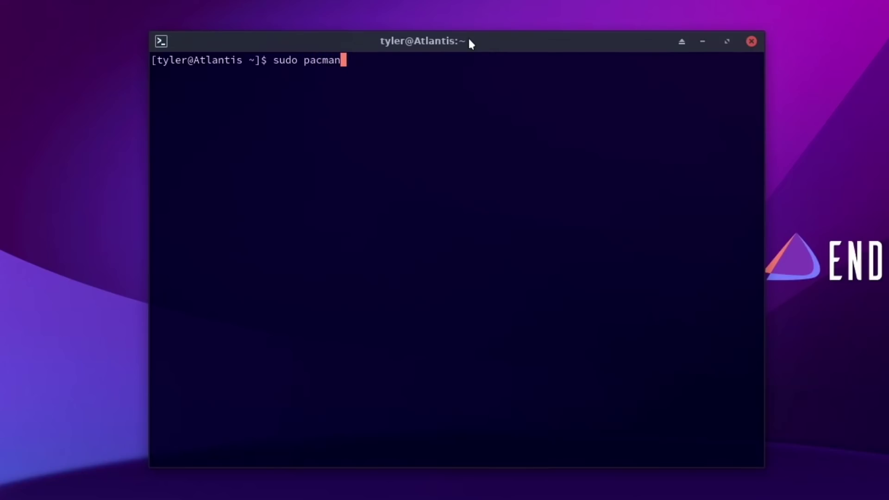
type(" -S timesh")
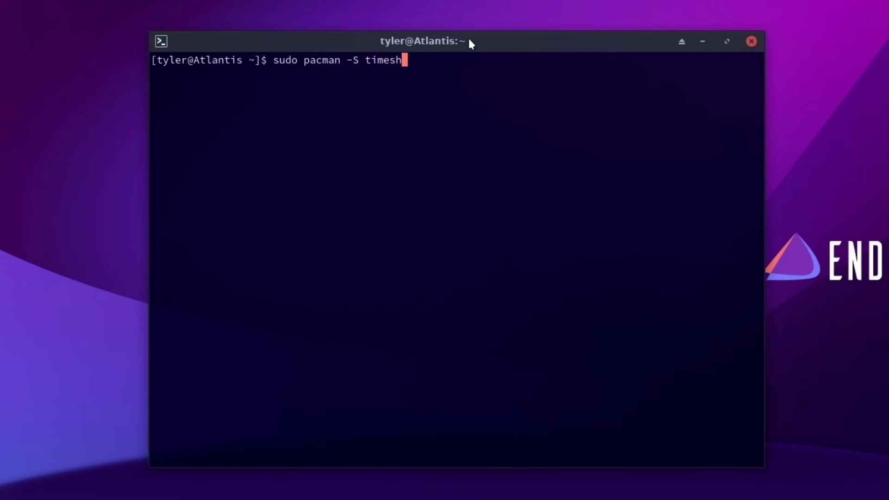
type("ift")
key("Return")
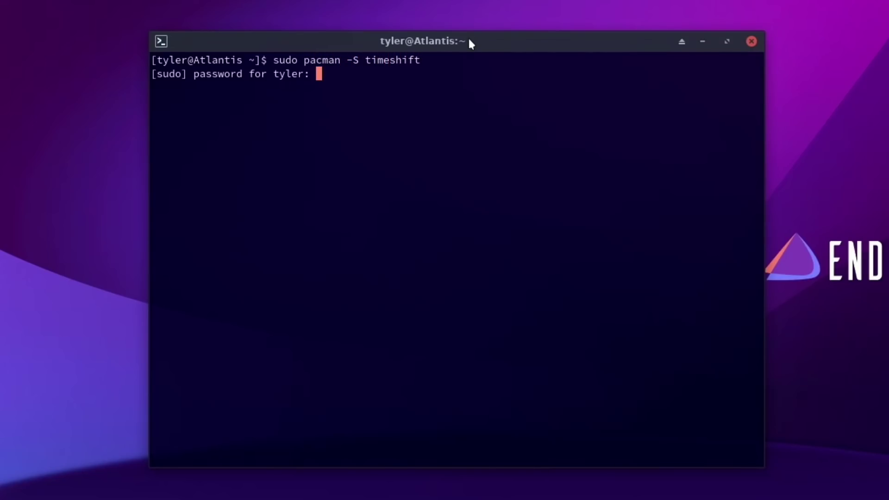
key("Return")
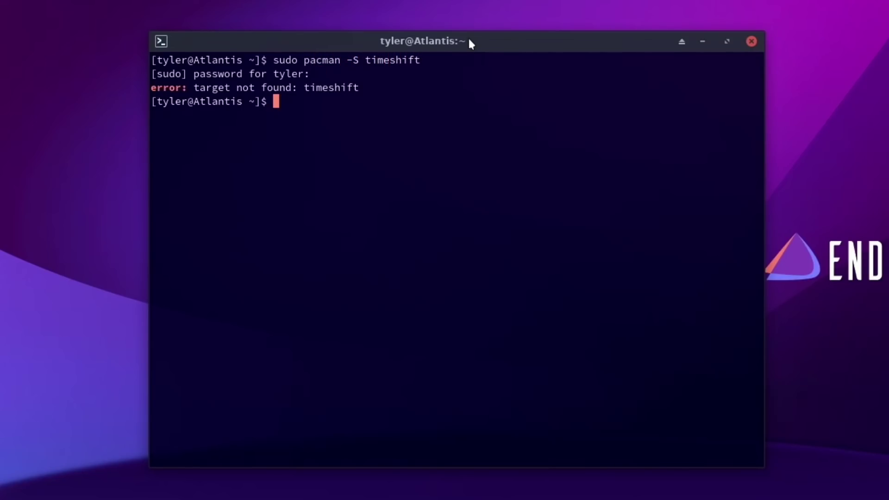
Install Timeshift from the AUR by running "yay -s timeshift"
type("yay -s times")
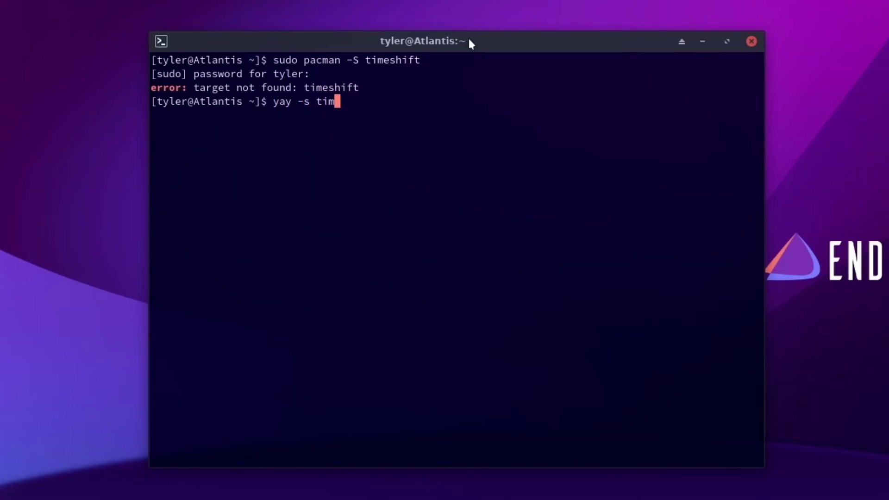
type("hift")
key("Return")
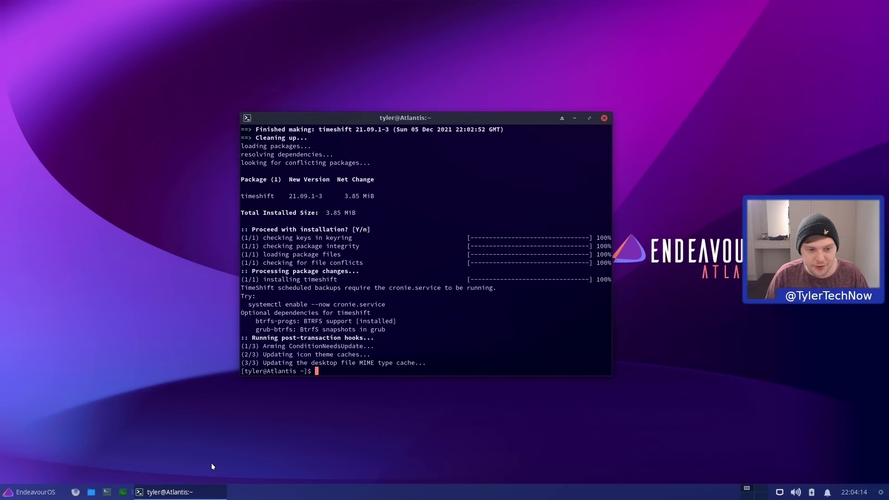
Find Timeshift by searching the application menu for "time", launch it, and authenticate with the account password
key("super")
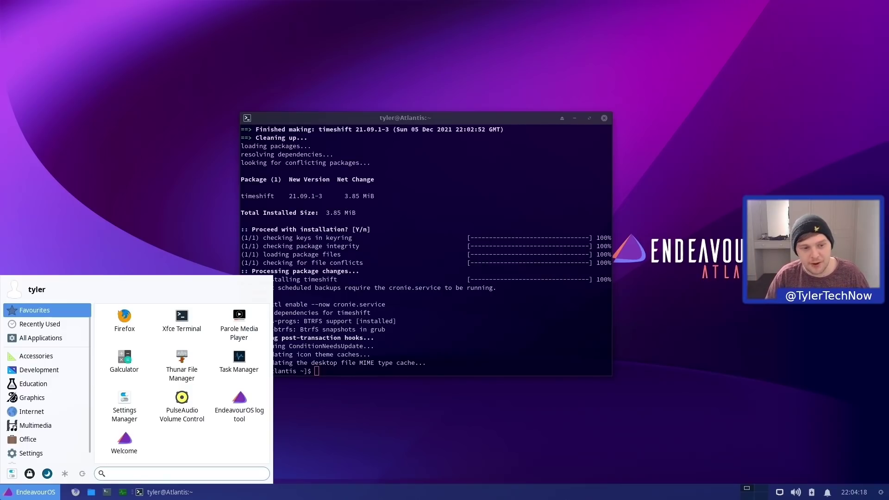
type("time")
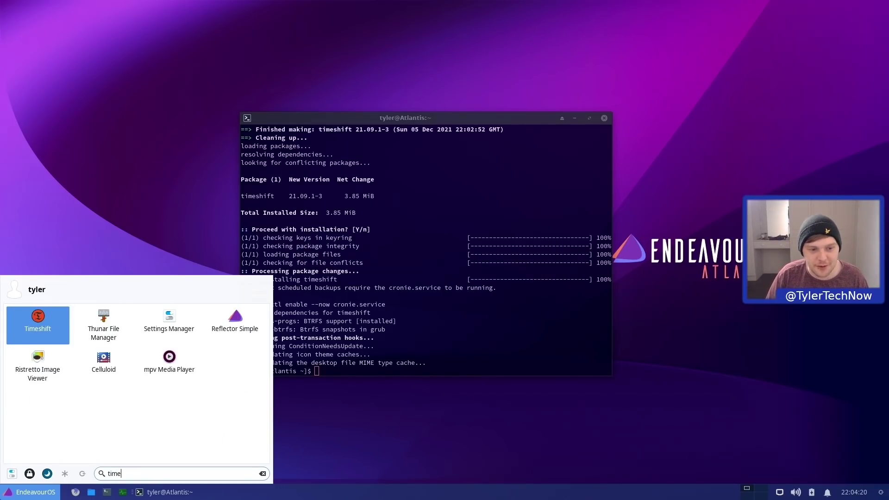
key("Return")
type("•••••••")
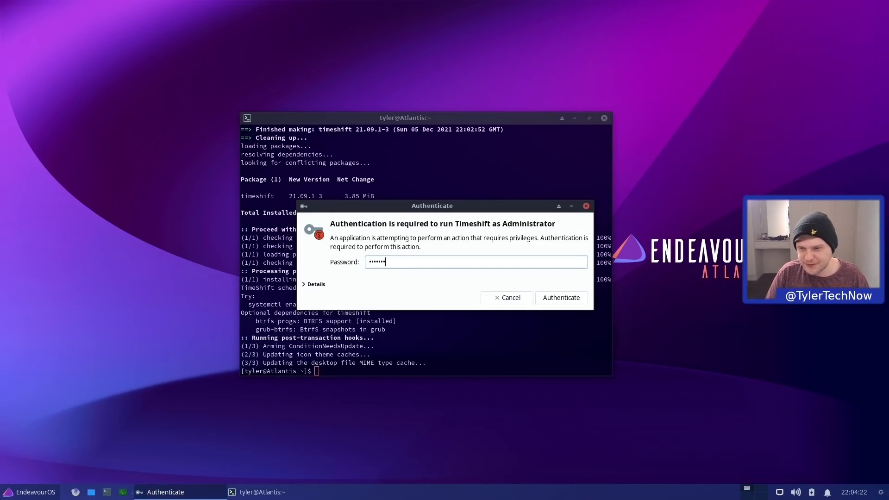
key("Return")
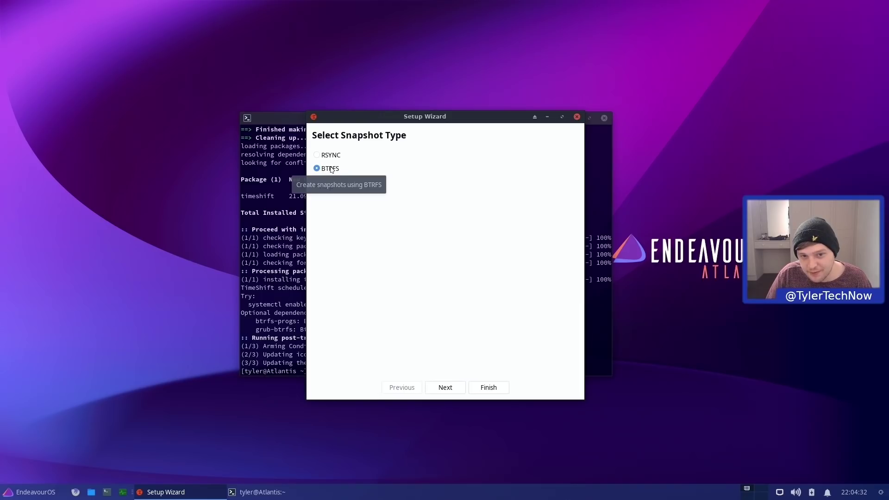
Complete the Timeshift setup wizard with BTRFS snapshots on sdb2 and the Daily level keeping 5 snapshots
left_click(453, 389)
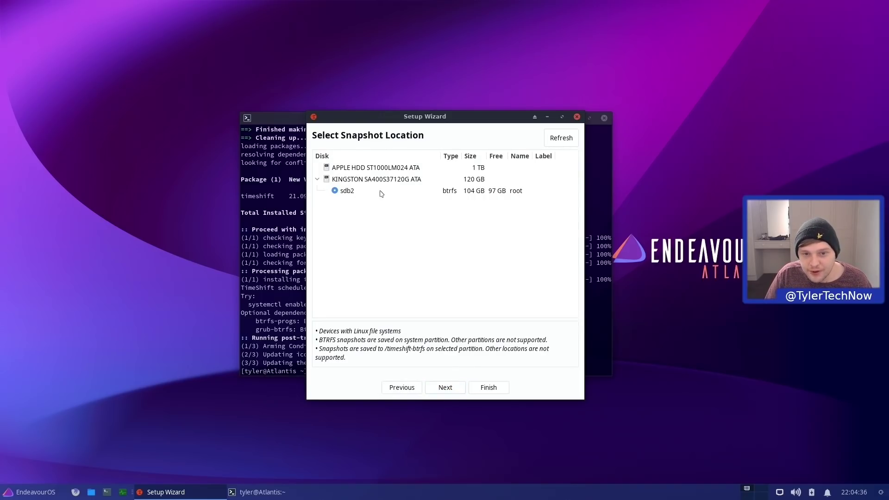
left_click(451, 387)
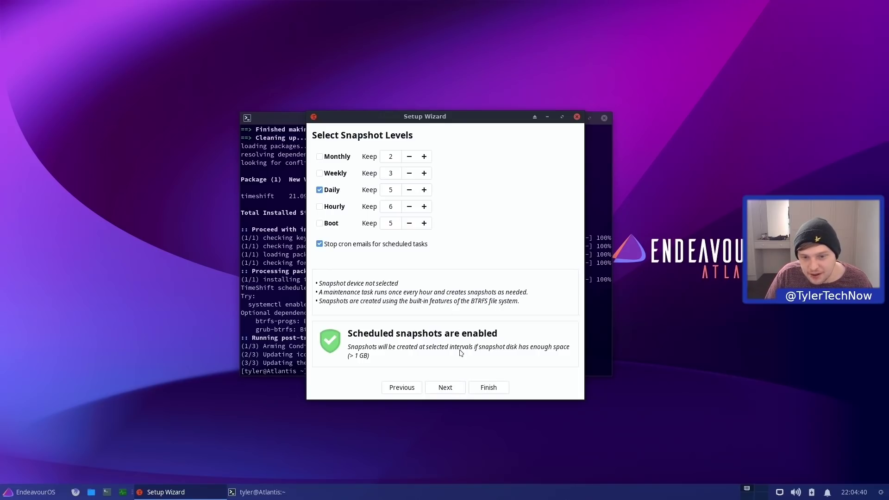
left_click(447, 388)
left_click(484, 388)
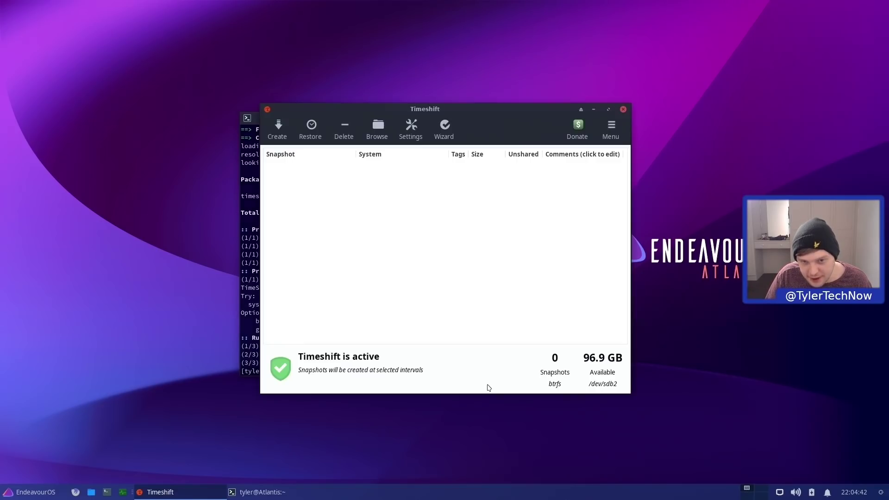
Create a Timeshift snapshot of the current system and close Timeshift
left_click(279, 131)
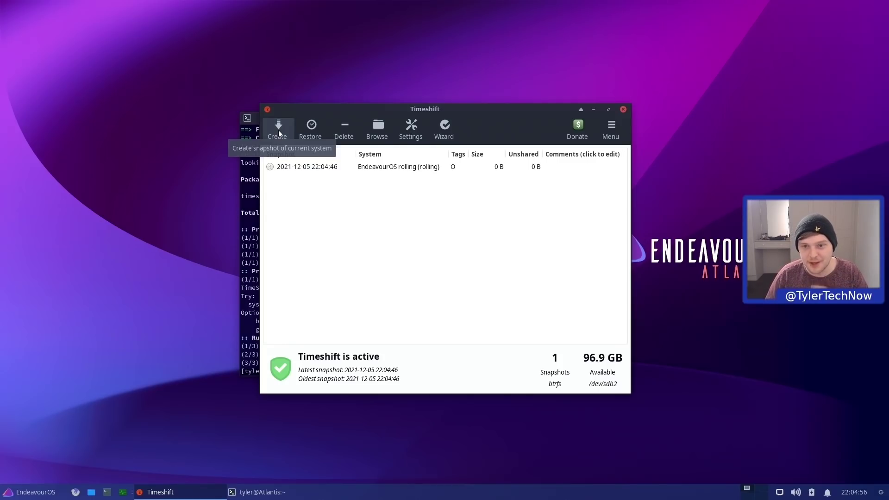
left_click(622, 109)
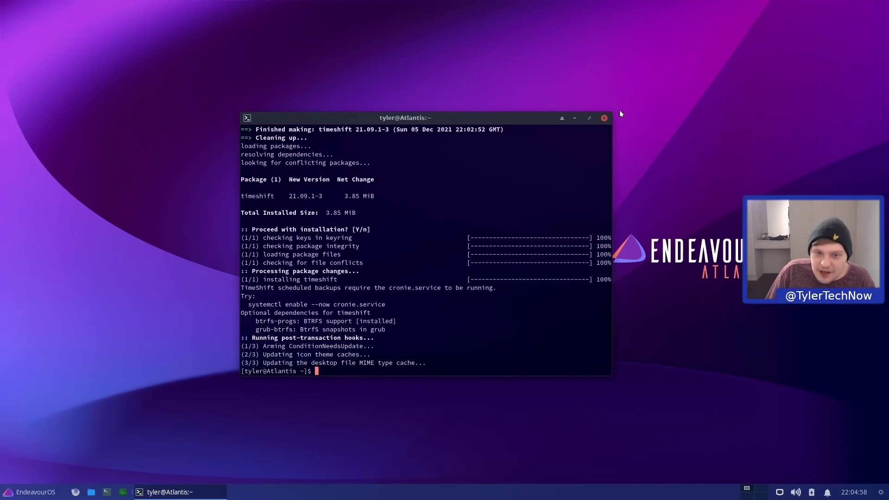
Find the Add/Remove Software application by searching the application menu for "pamac", and launch it in front of the terminal
left_click_drag(390, 118, 373, 138)
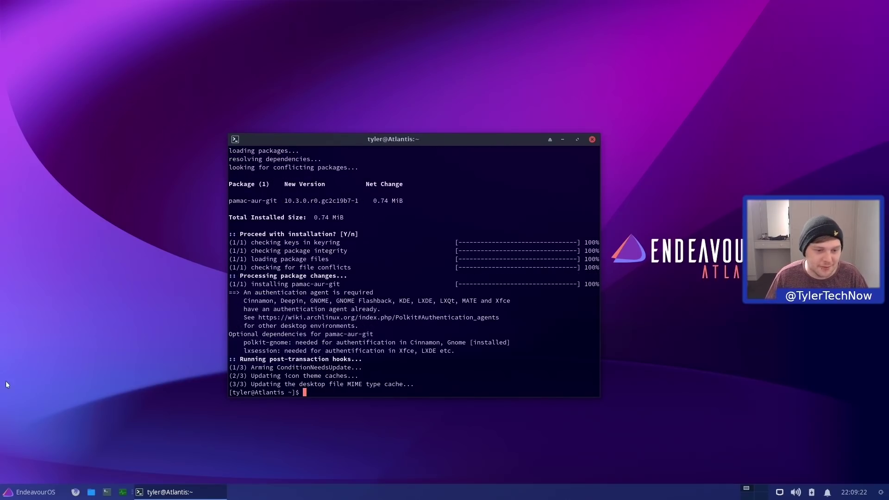
left_click(30, 492)
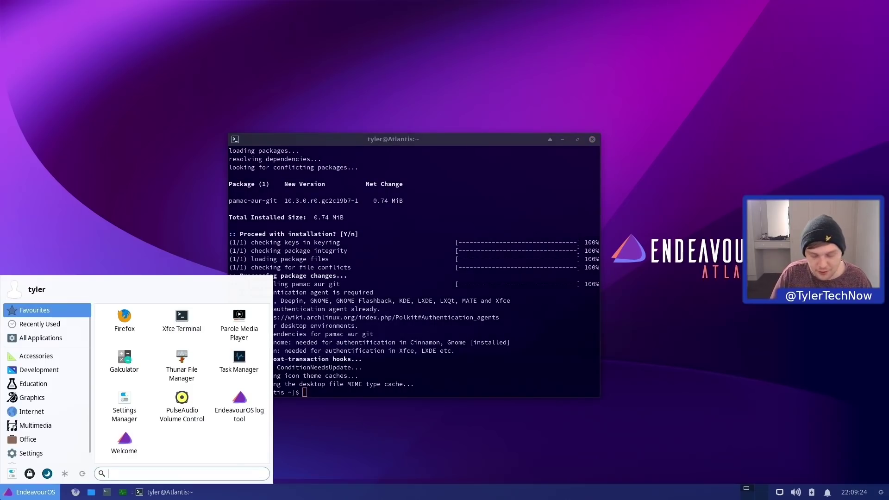
type("pamac")
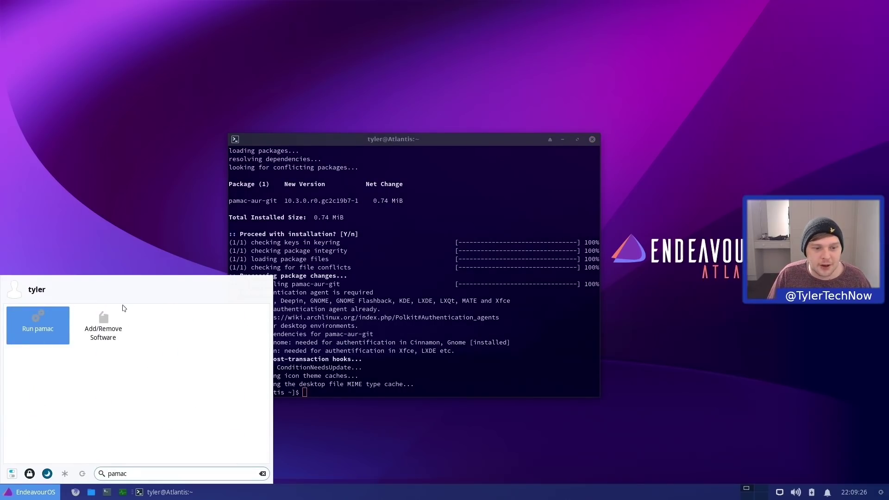
left_click(106, 325)
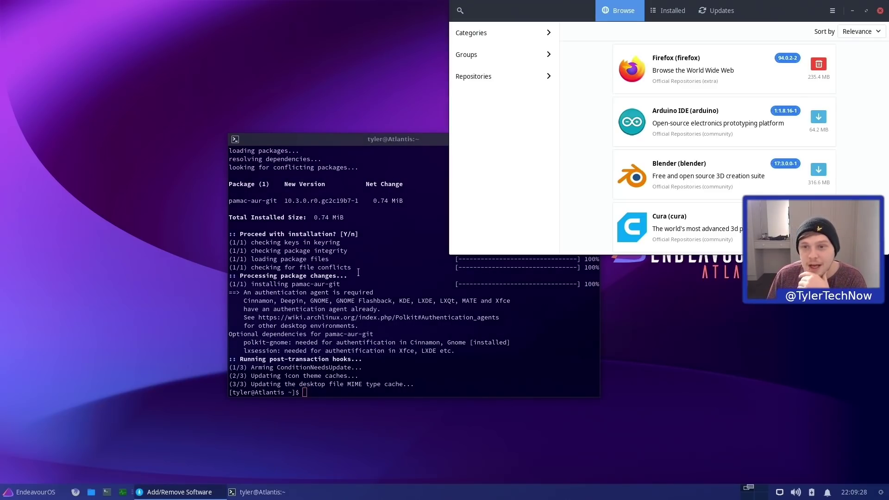
left_click_drag(789, 9, 518, 145)
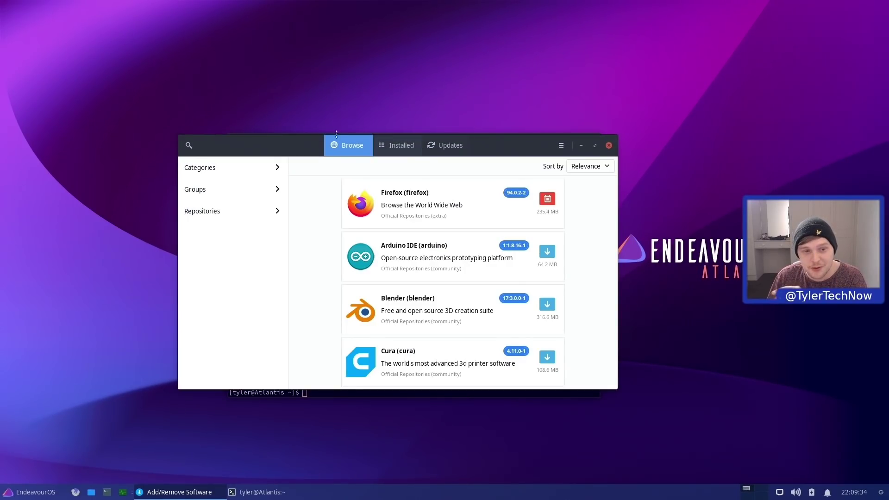
Install Discord (discord) from the Communication & News category and authenticate with the account password
left_click(236, 167)
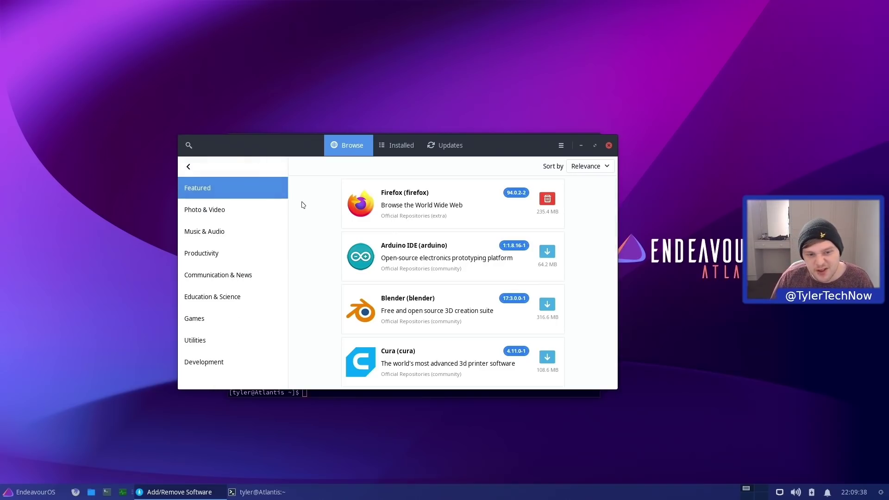
left_click(231, 274)
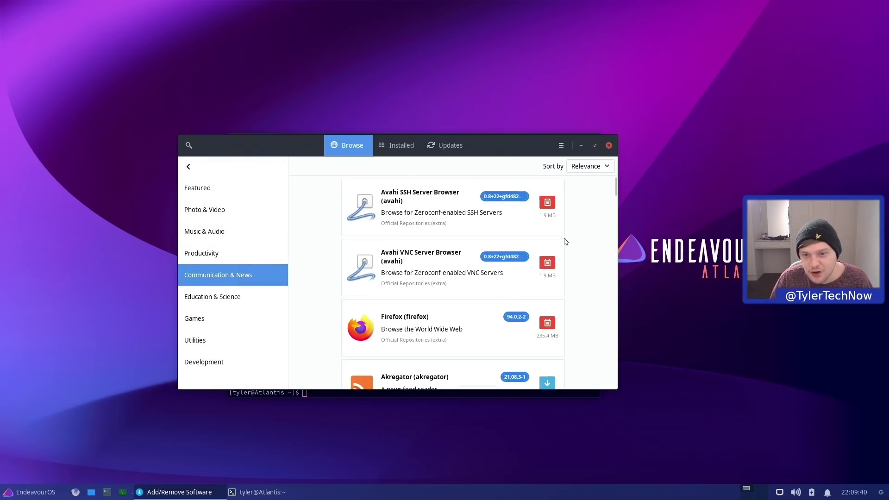
left_click_drag(615, 190, 604, 284)
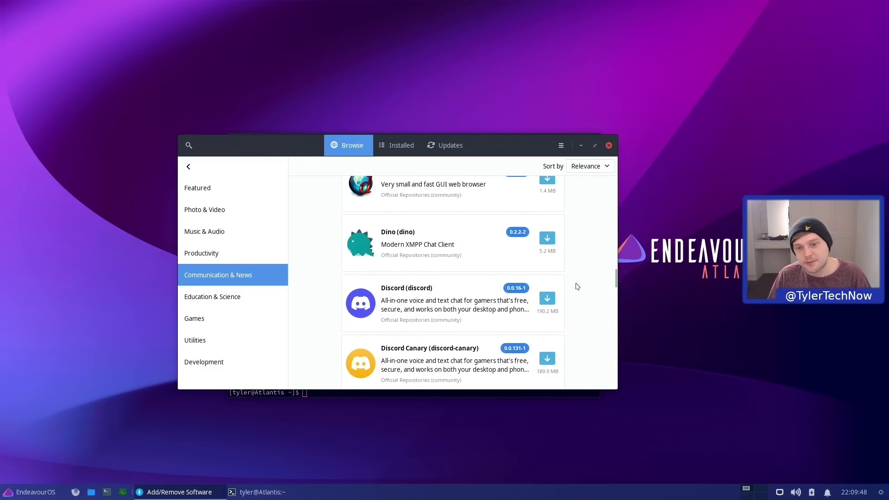
left_click(549, 299)
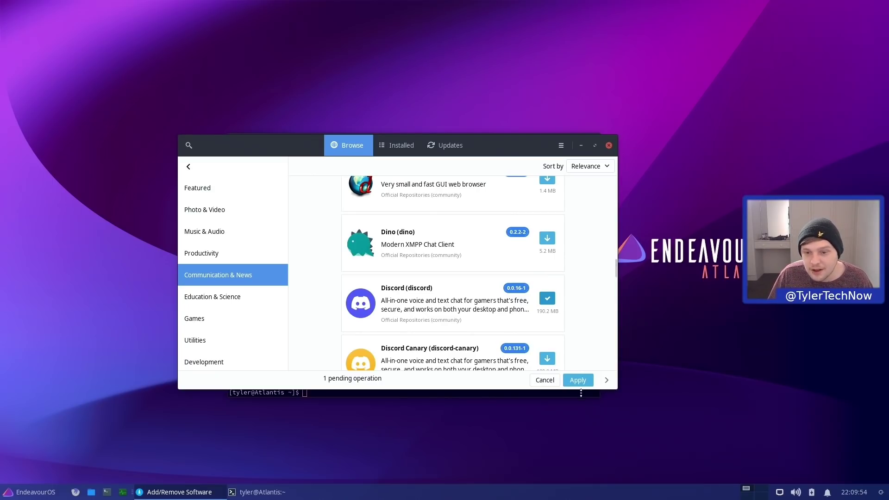
left_click(569, 379)
type("••••••••")
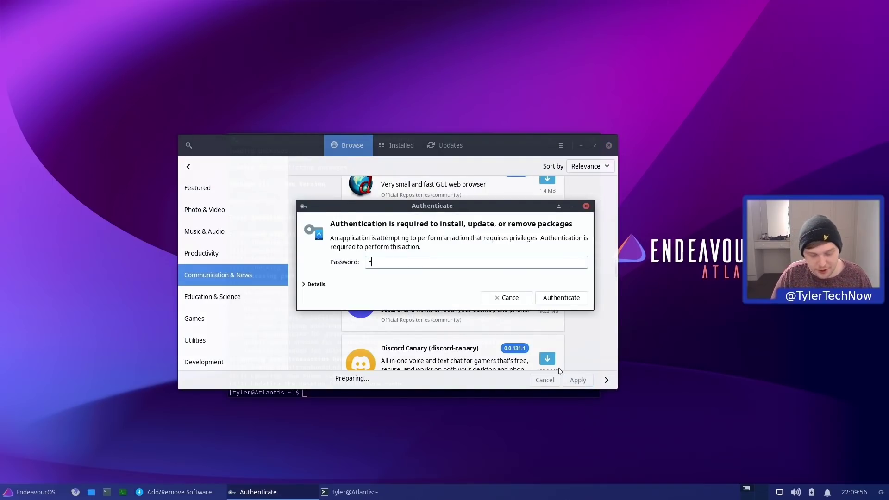
key("Return")
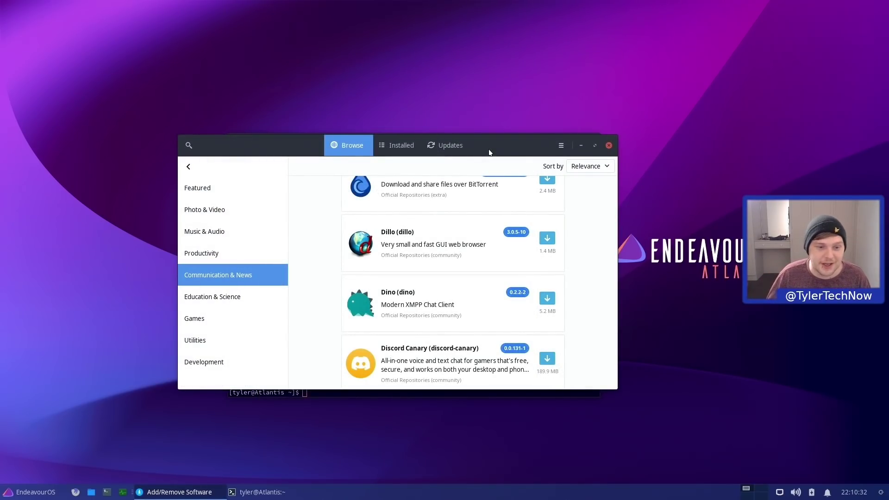
Search the application menu for "isc" to check for the Discord launcher
left_click(28, 492)
type("is")
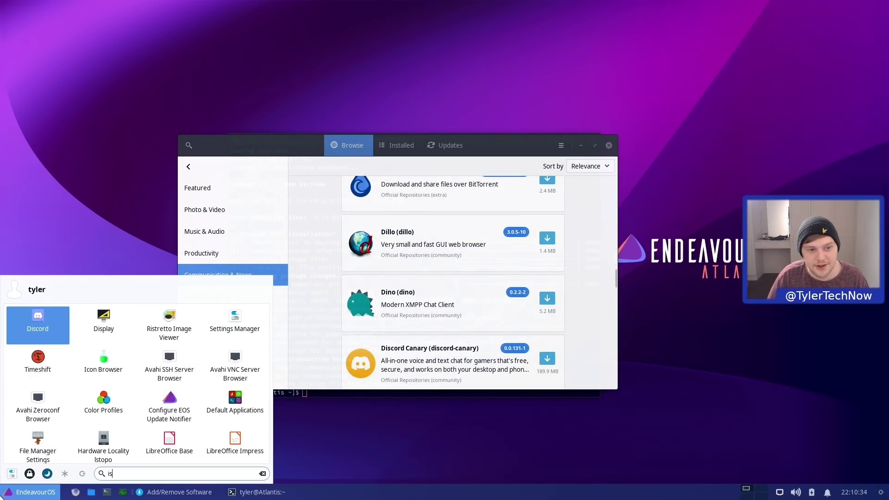
type("c")
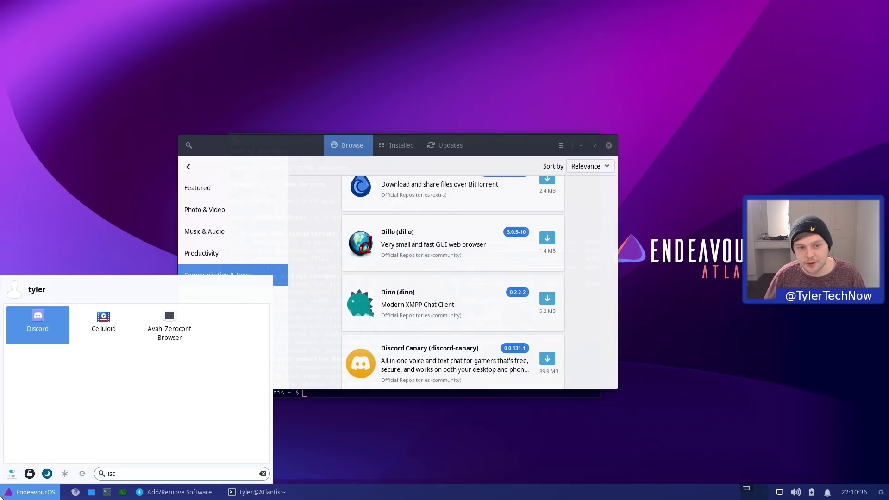
Search the application menu for "appea" to open the Appearance settings, and close the software manager and terminal windows
key("ctrl+a")
type("appea")
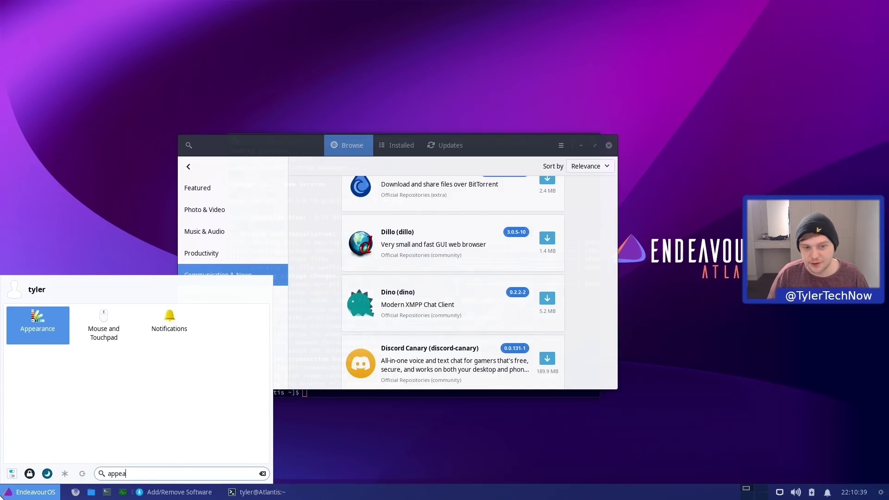
key("Return")
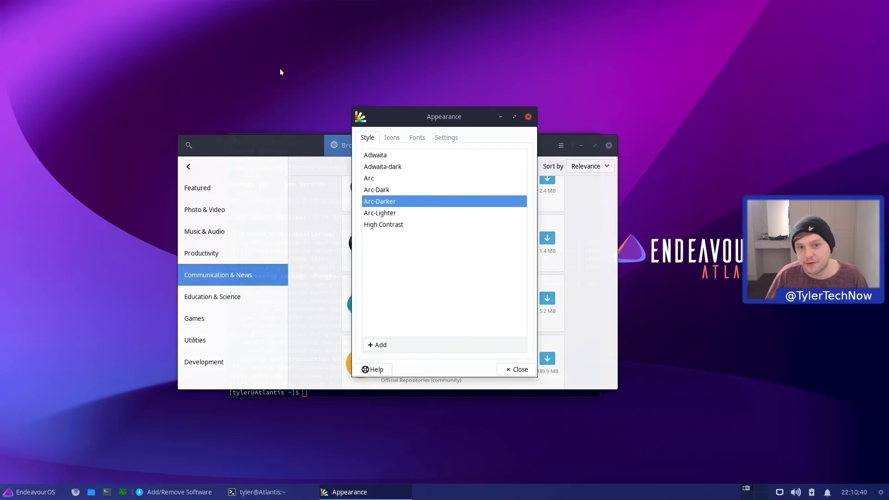
left_click(287, 141)
left_click(608, 145)
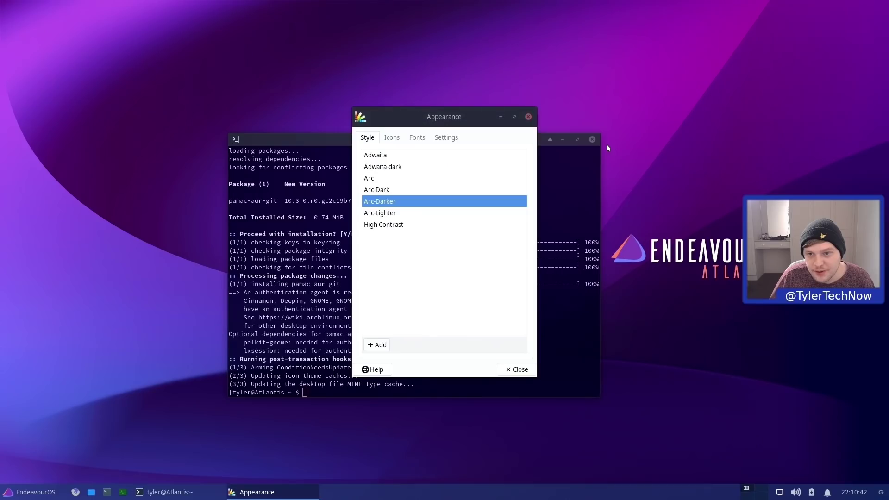
left_click(591, 140)
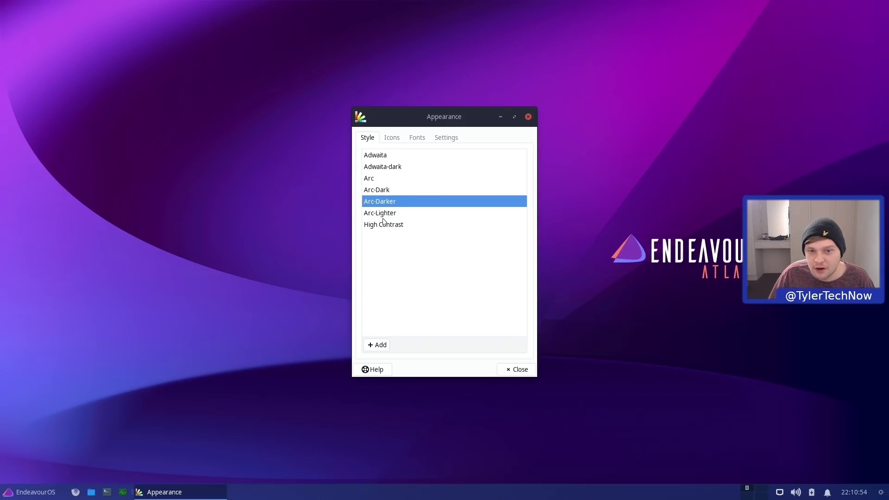
Examine the icon themes in the Appearance settings and the folder icons in the home folder, closing both windows
left_click(396, 141)
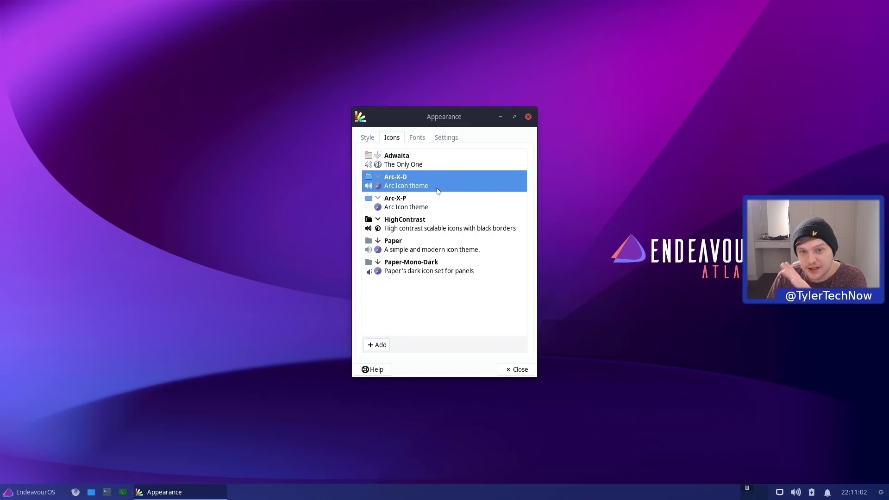
left_click(92, 492)
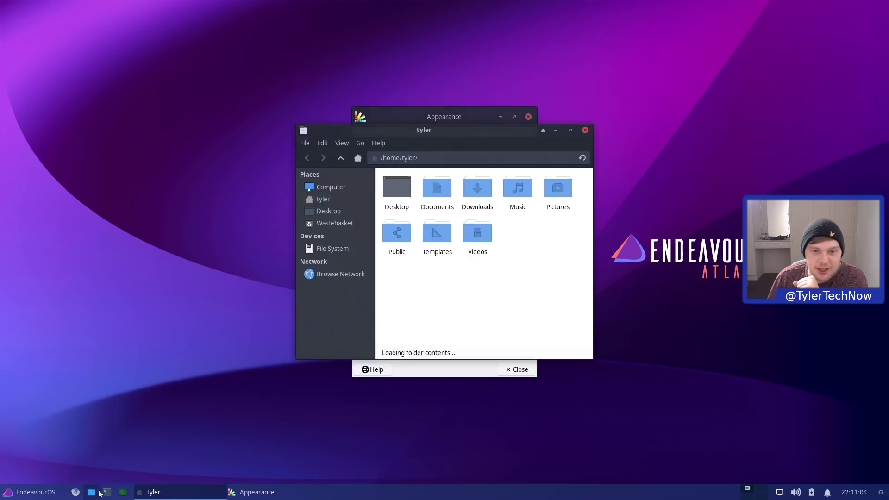
left_click_drag(588, 252, 415, 204)
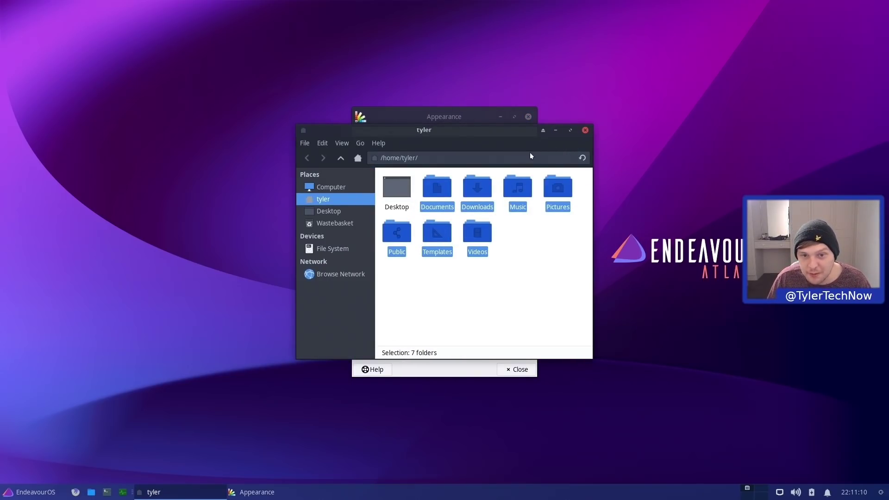
left_click_drag(343, 134, 123, 133)
left_click(365, 129)
left_click_drag(445, 117, 169, 107)
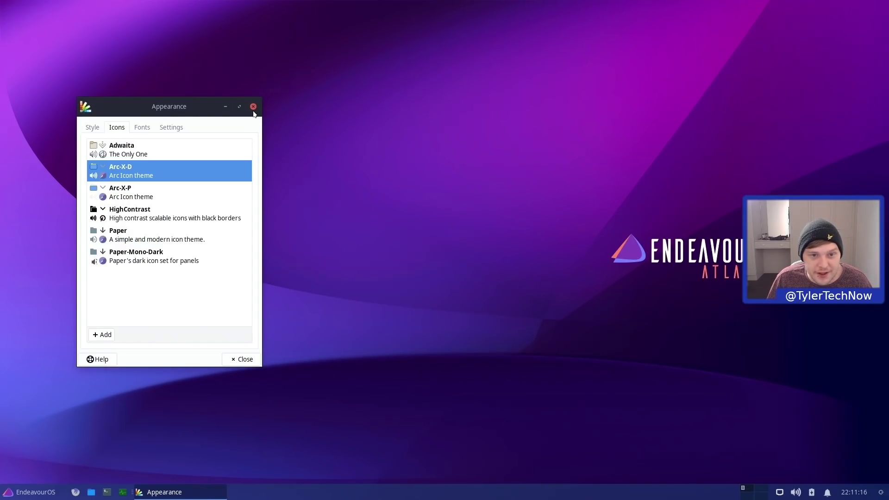
left_click(253, 107)
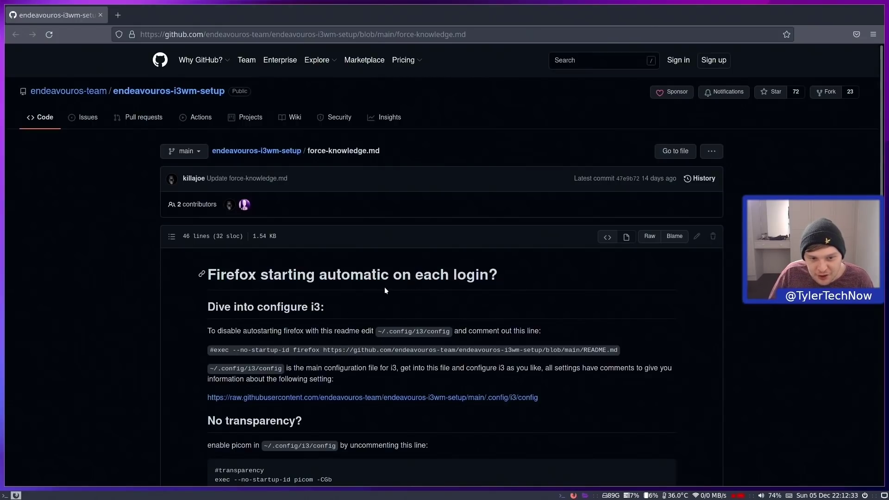
Read the force-knowledge.md instructions on disabling Firefox autostart in i3, highlighting the exec line that has to be commented out
scroll(384, 291, "down", 4)
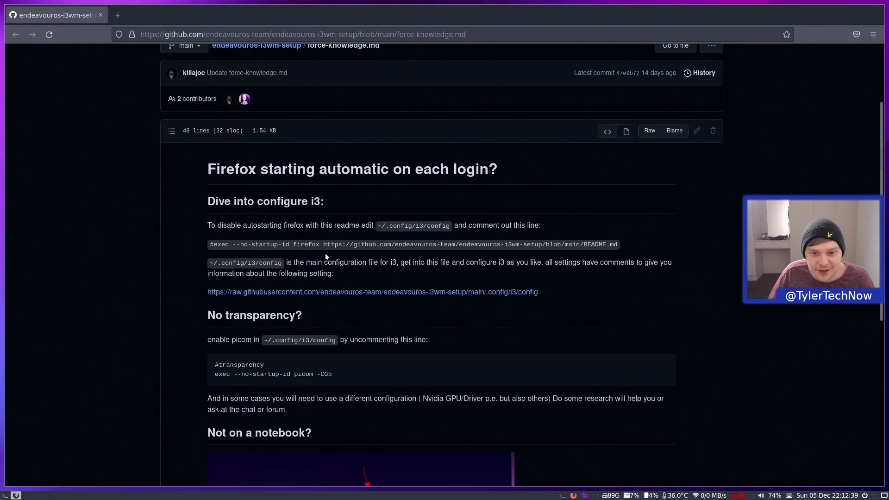
scroll(347, 255, "down", 2)
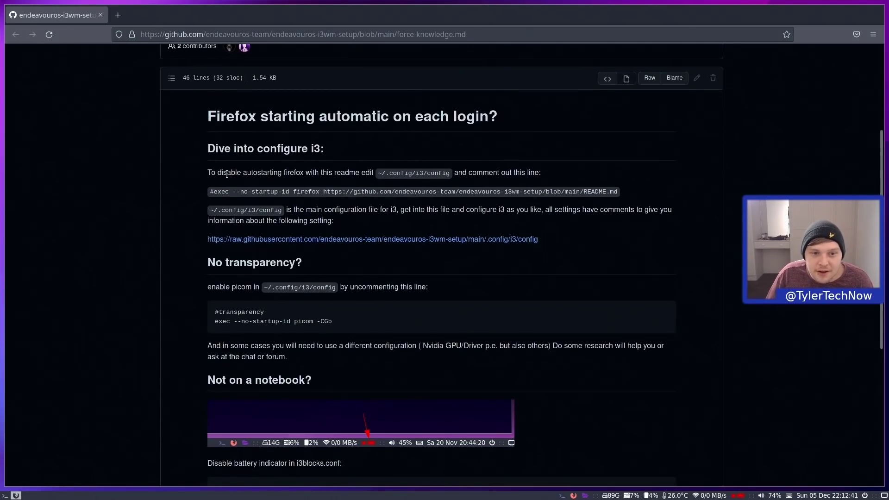
left_click_drag(208, 174, 376, 177)
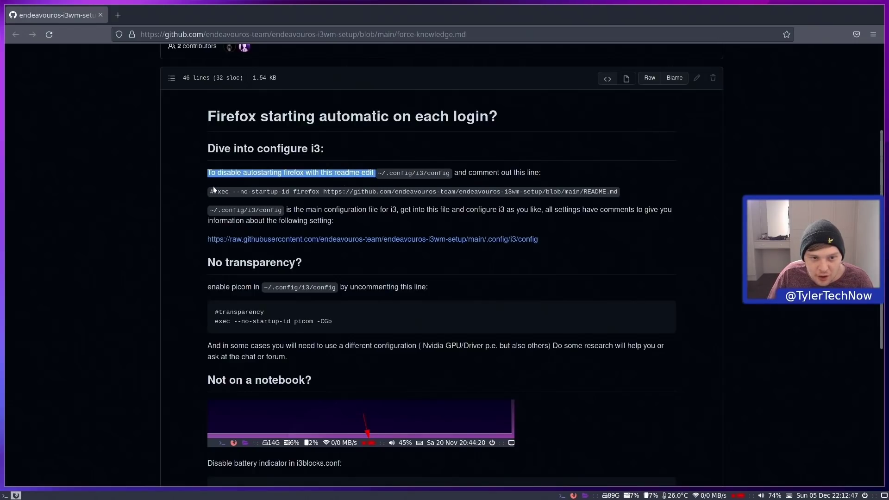
left_click_drag(209, 191, 640, 191)
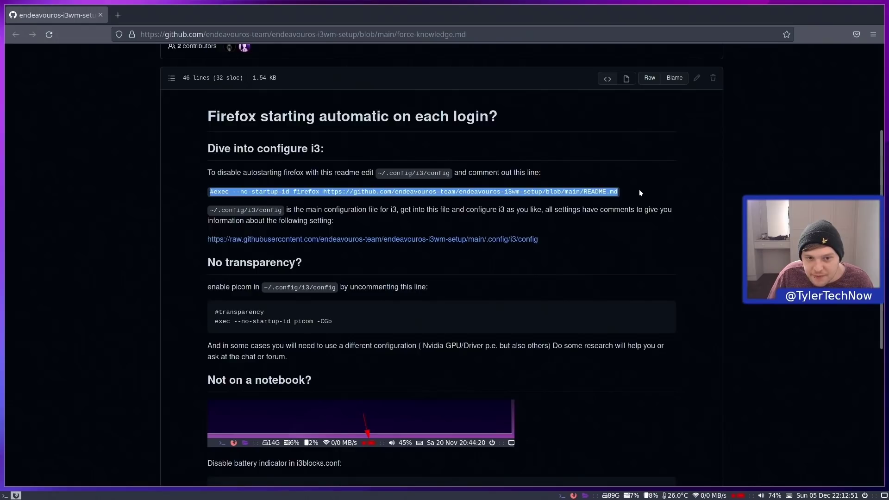
left_click(323, 247)
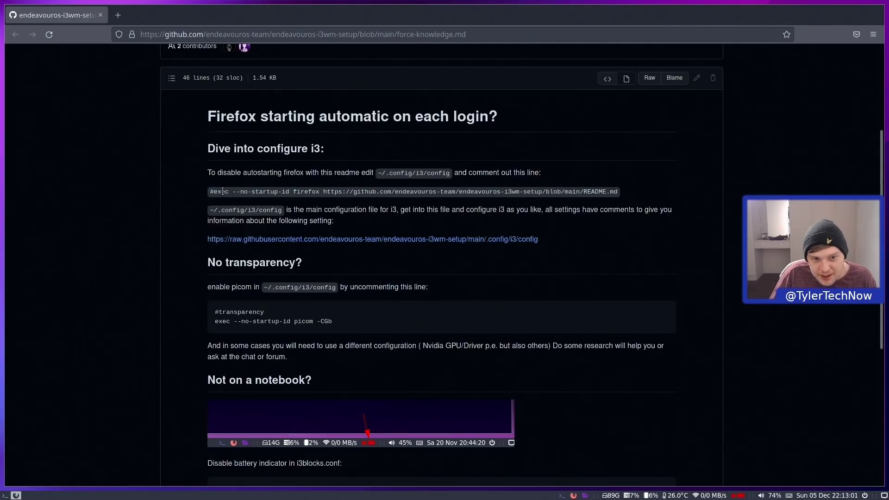
left_click_drag(217, 193, 363, 202)
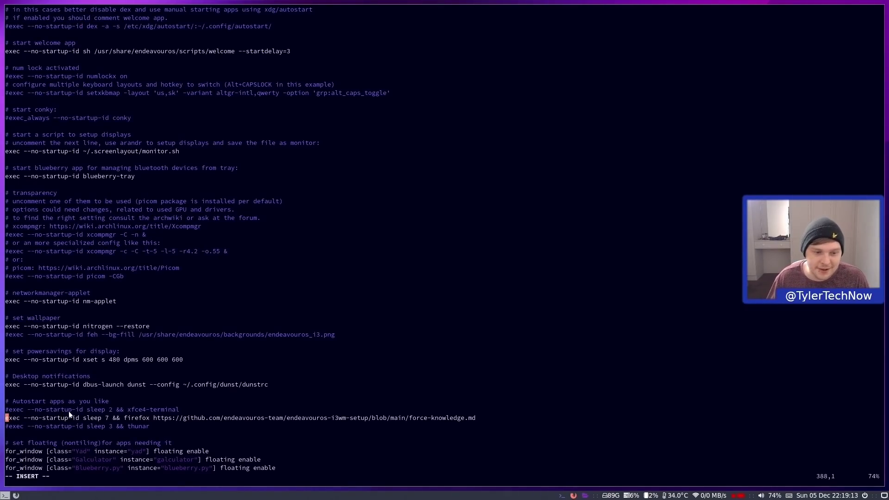
Comment out the Firefox autostart line under "Autostart apps as you like" with # in .config/i3/config and save the file
type("#")
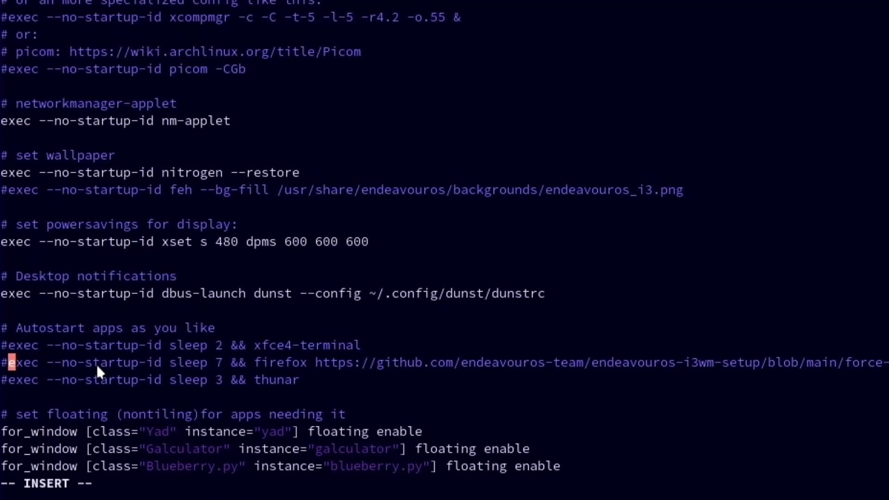
key("Escape")
type(":")
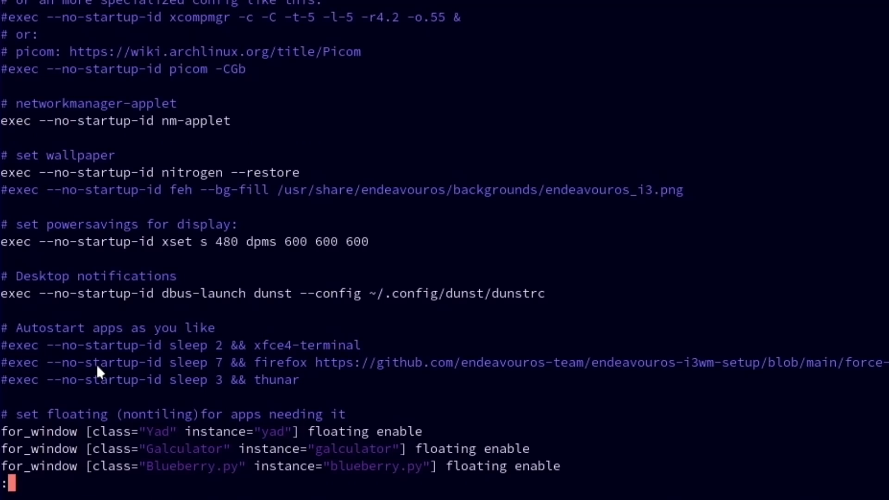
type("w")
key("Return")
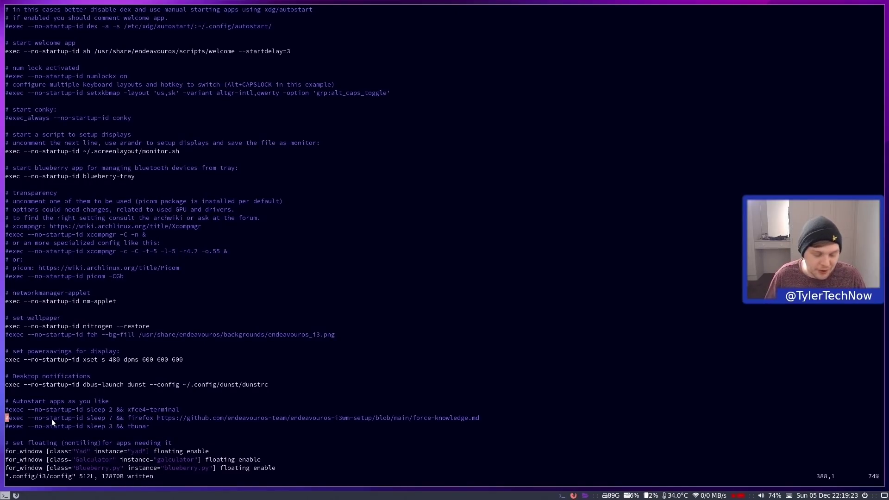
Check the browser workspace, return to the i3 config, and open and close a second terminal tiled beside it
key("super+2")
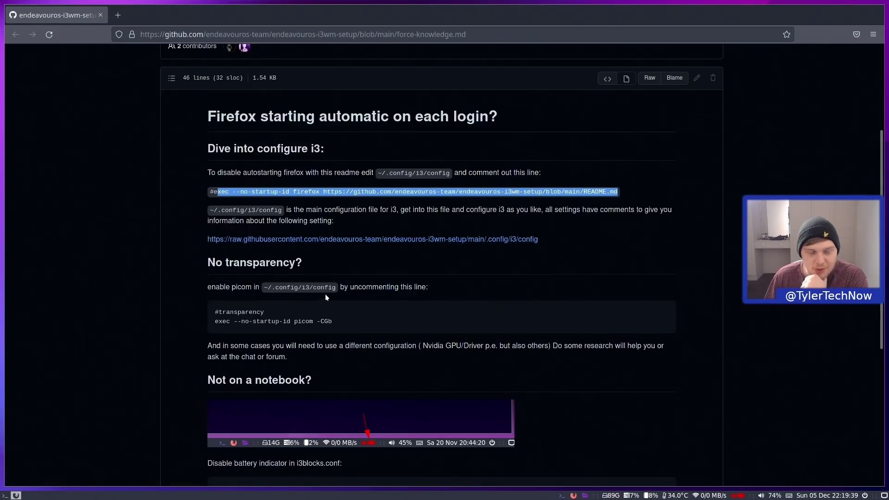
key("super+2")
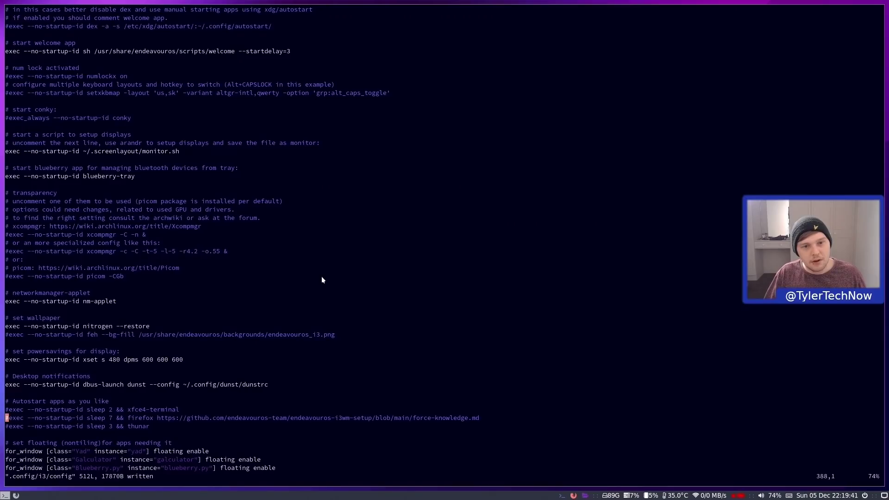
key("super+Return")
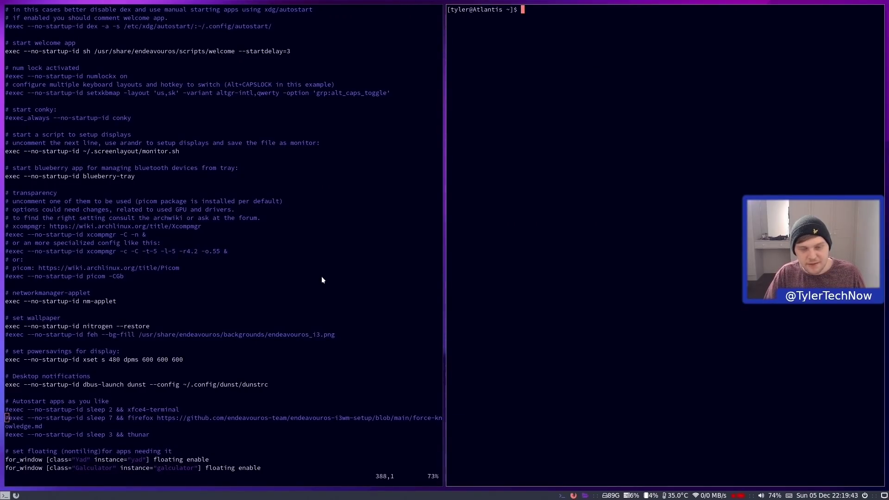
key("super+q")
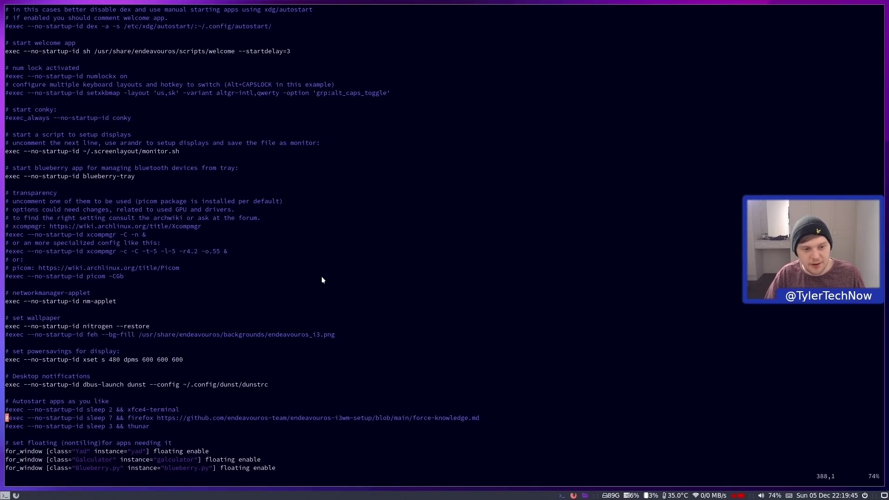
Uncomment the "exec --no-startup-id picom -CGb" line in the transparency section of the i3 config and save the file
key("super+2")
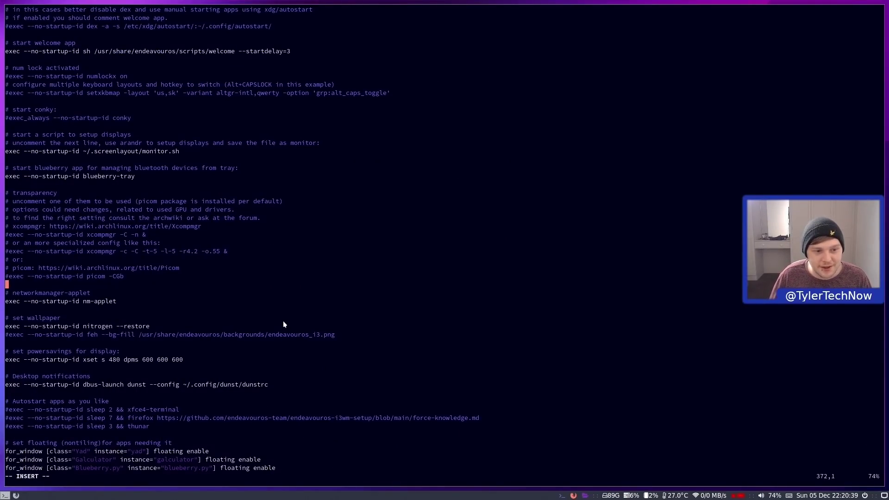
key("Right")
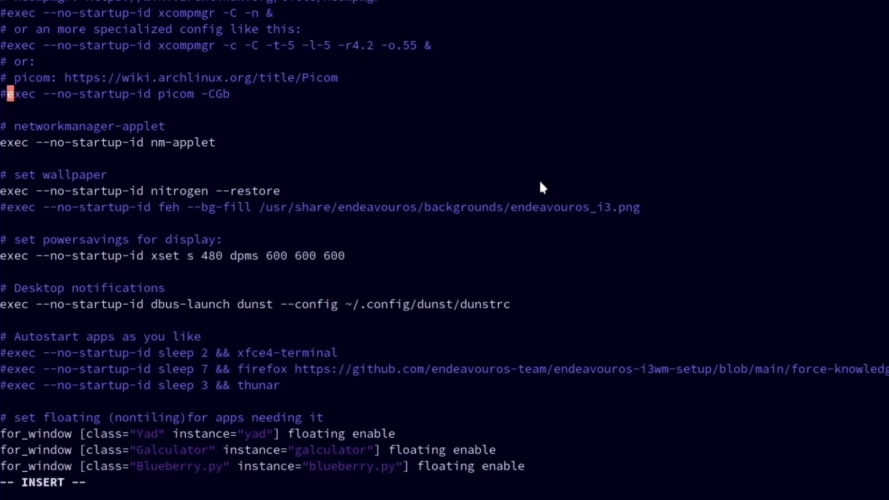
key("BackSpace")
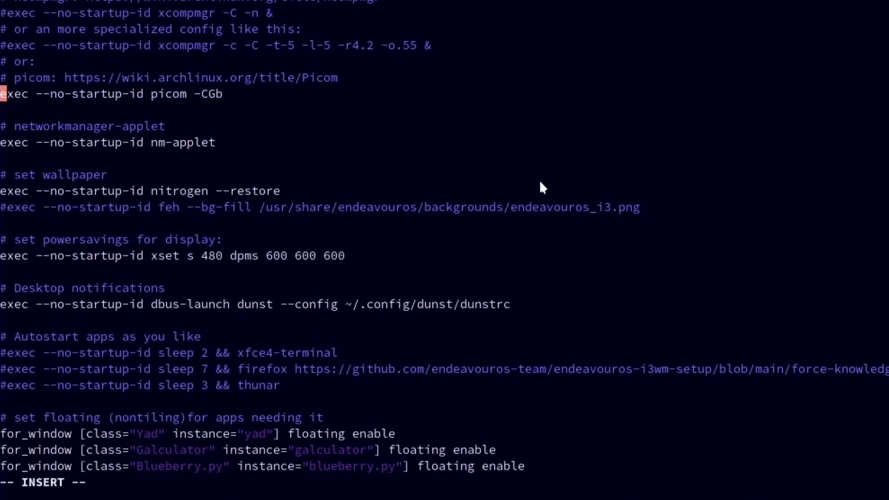
key("Escape")
type(":w")
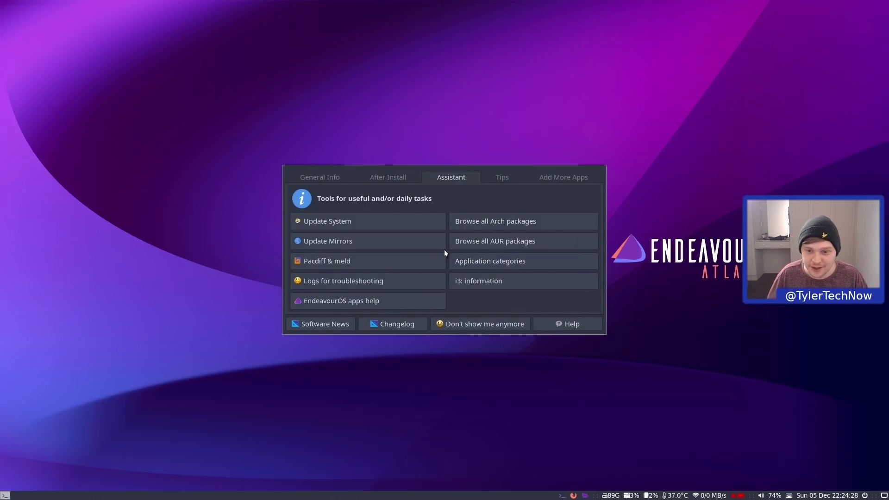
Stop the Welcome app from showing any more and dismiss the note on re-enabling it
left_click(485, 322)
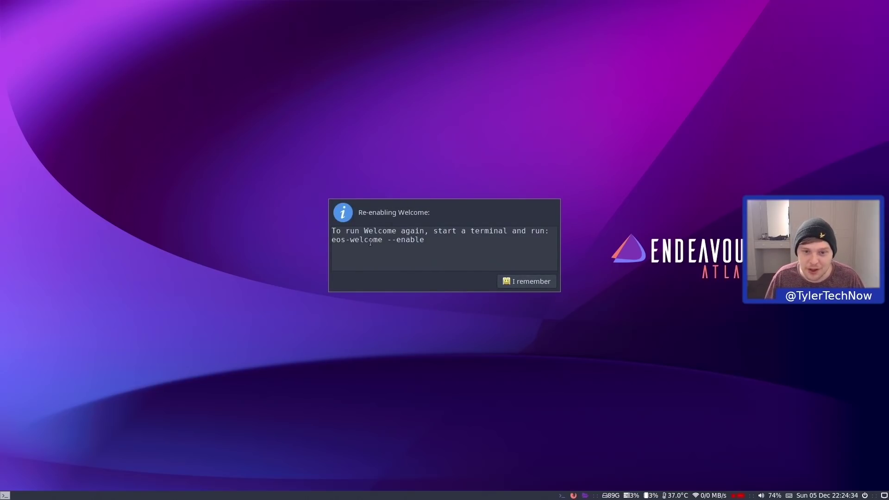
left_click(534, 281)
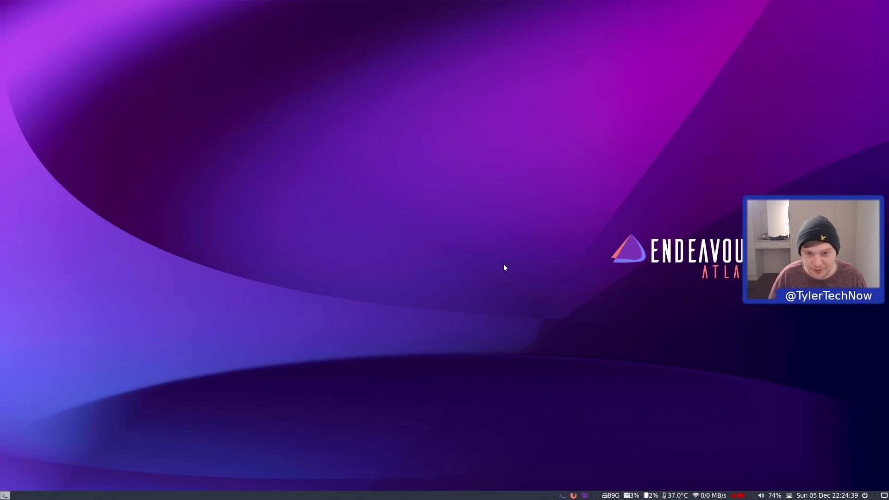
Open three terminals tiled side by side to examine their transparency, and close all three
key("super+Return")
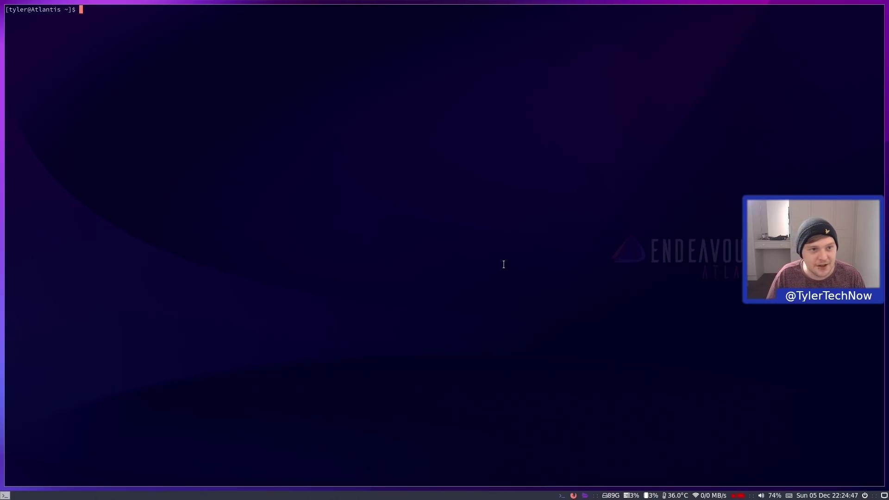
key("super+Return")
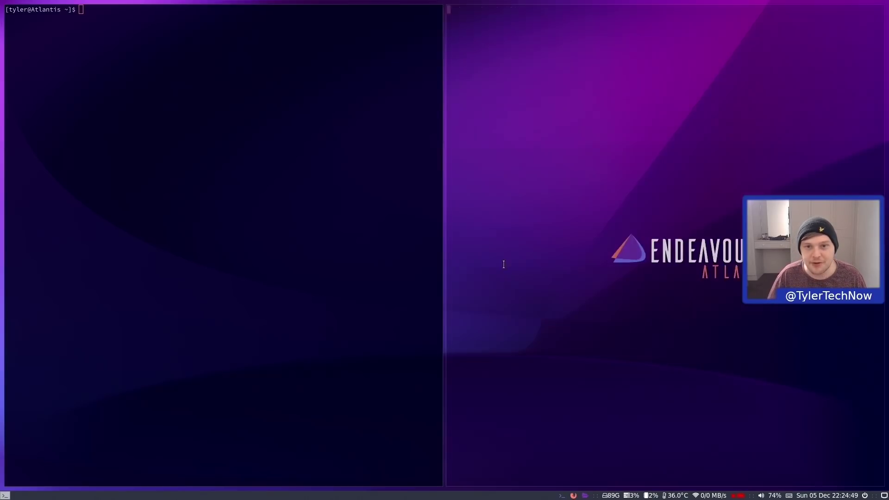
key("super+Return")
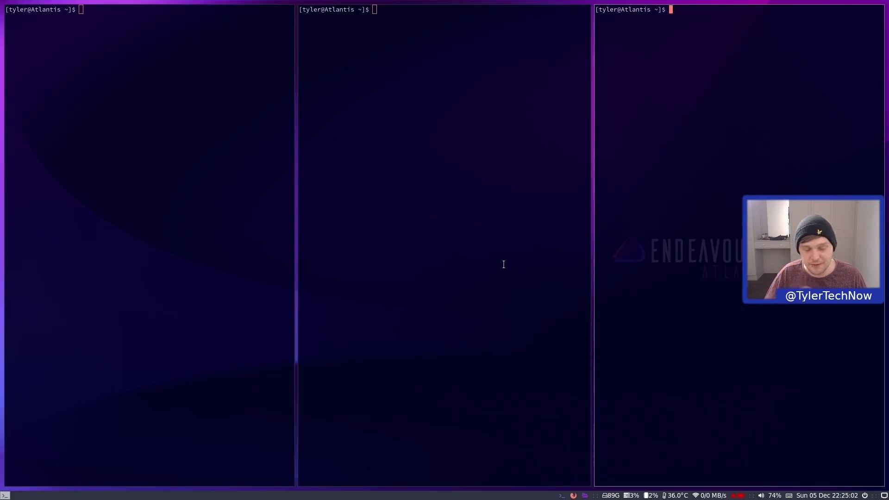
key("super+q")
key("super+q")
key("super+q")
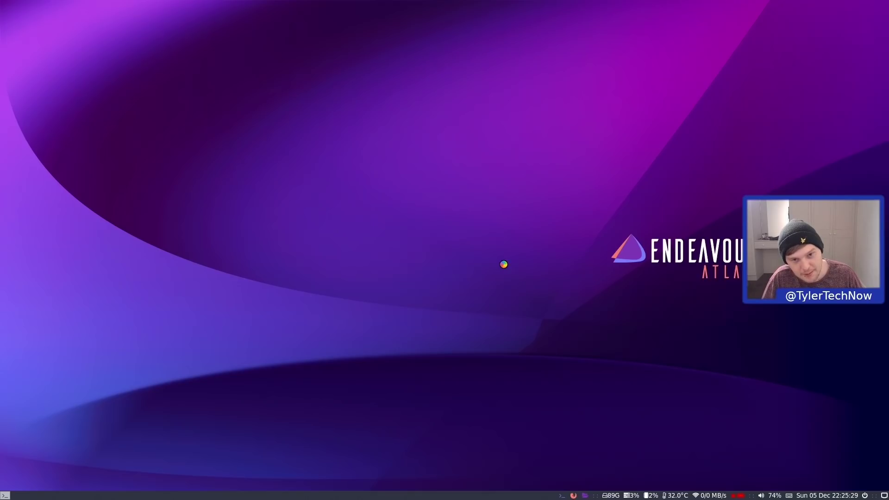
Find Discord in the application launcher and start it
key("super+d")
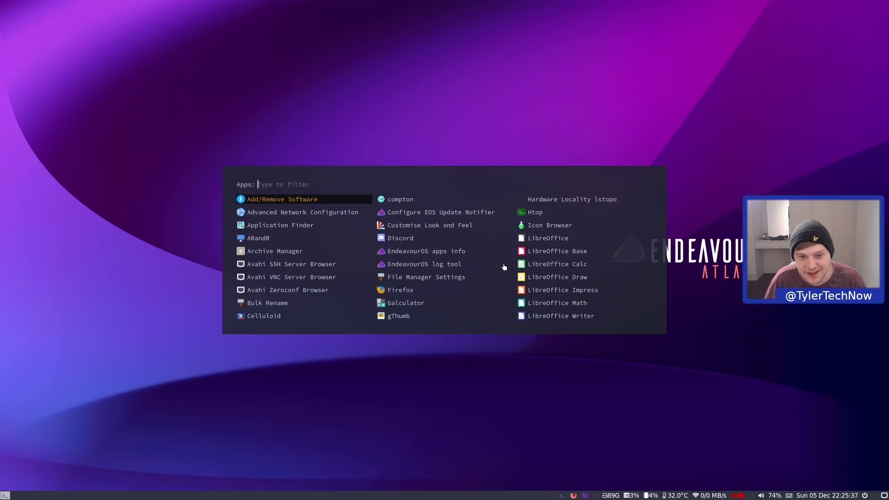
type("discord")
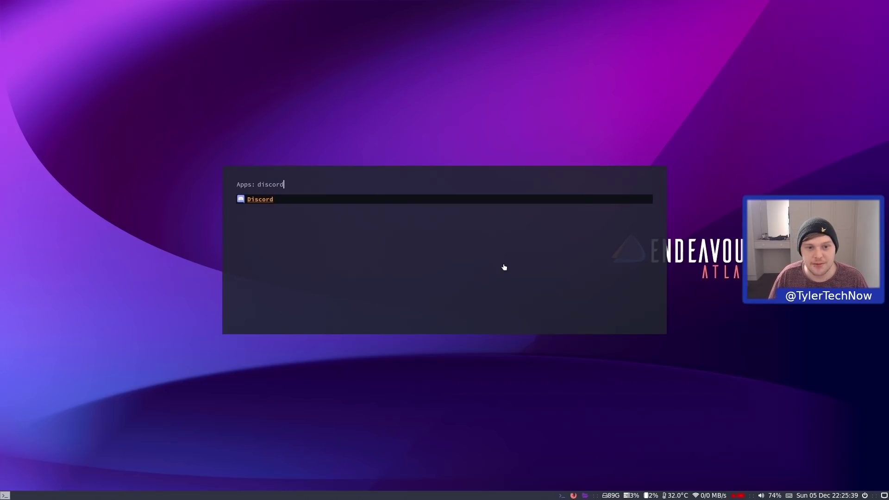
key("Return")
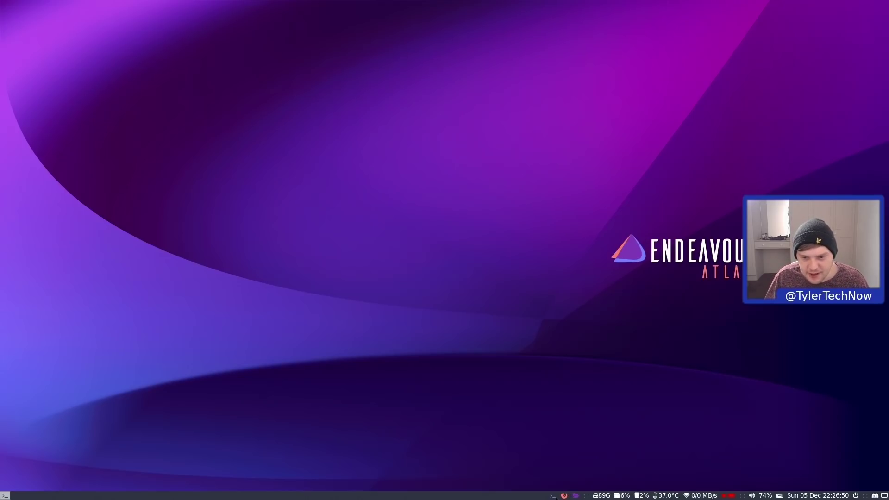
Start the terminal, Firefox and the file manager with the quick launchers in the status bar
left_click(553, 497)
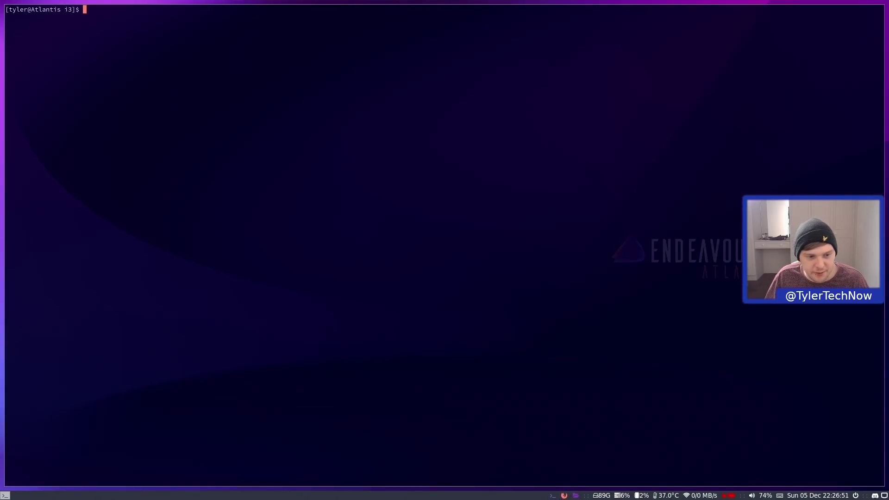
left_click(566, 497)
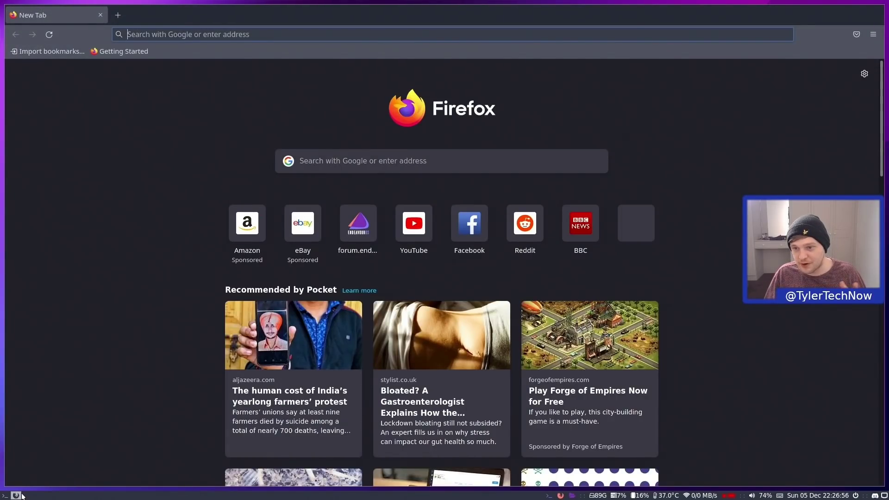
left_click(575, 496)
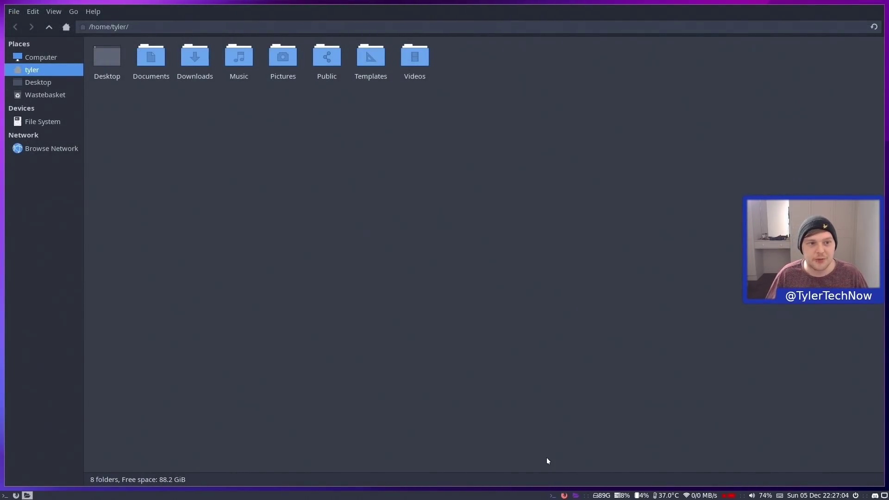
View the file manager's About information, and close both the dialog and the file manager
left_click(103, 13)
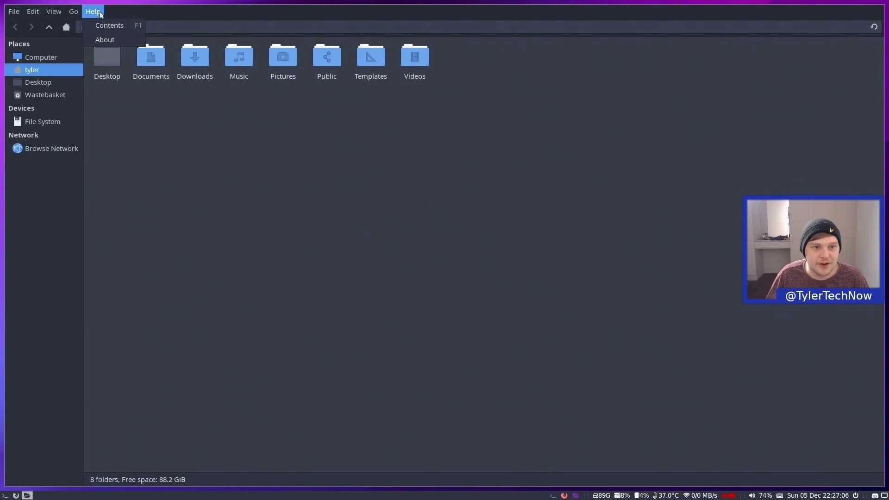
left_click(107, 38)
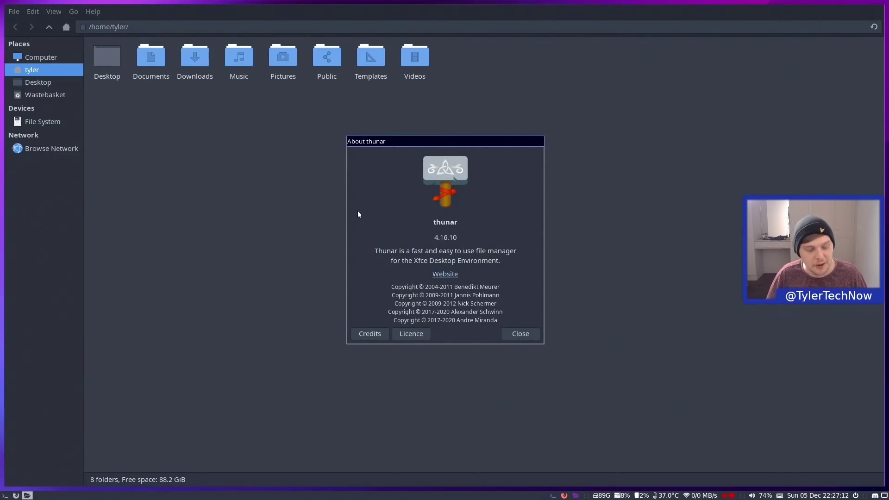
key("Escape")
key("super+shift+q")
Close the open terminal and the Firefox window on their separate workspaces
key("super+Return")
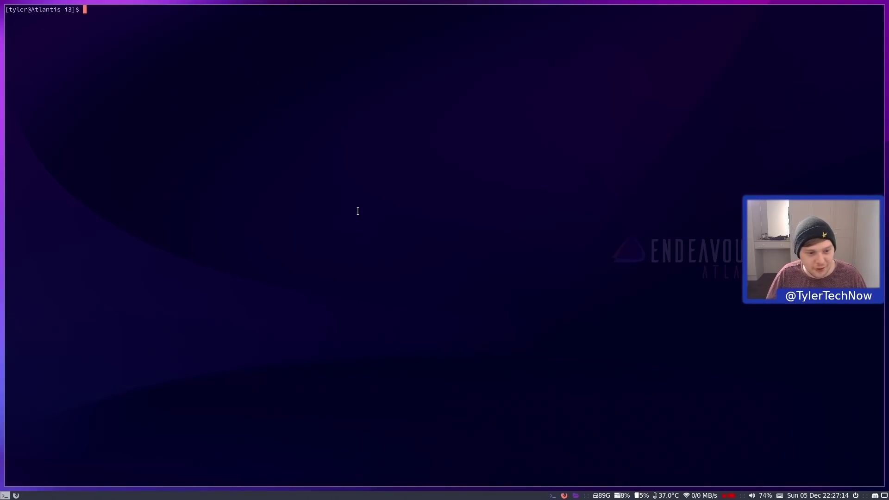
key("super+shift+q")
key("super+w")
key("super+shift+q")
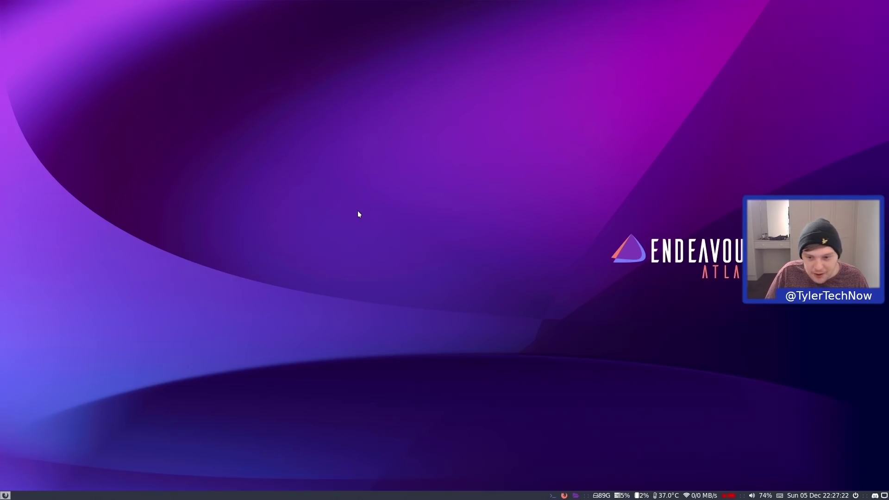
Open a new terminal and enter "systemctl hibernate" at the prompt without running it
key("super+Return")
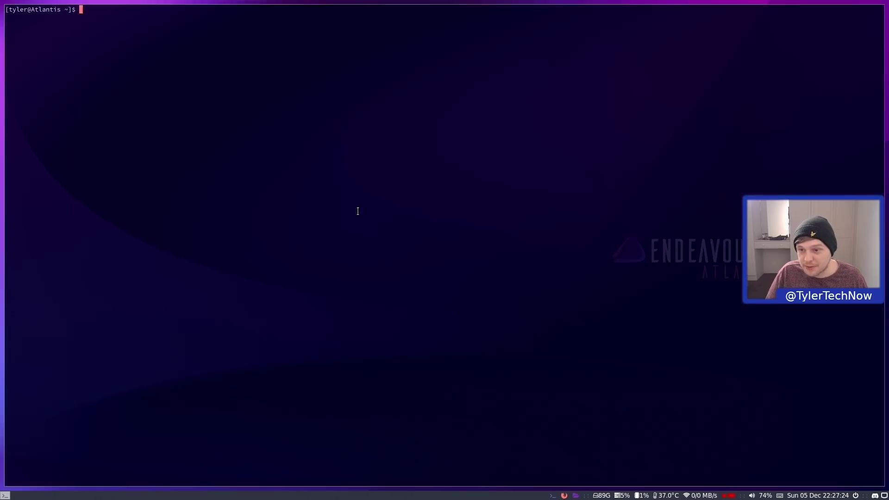
type("syste")
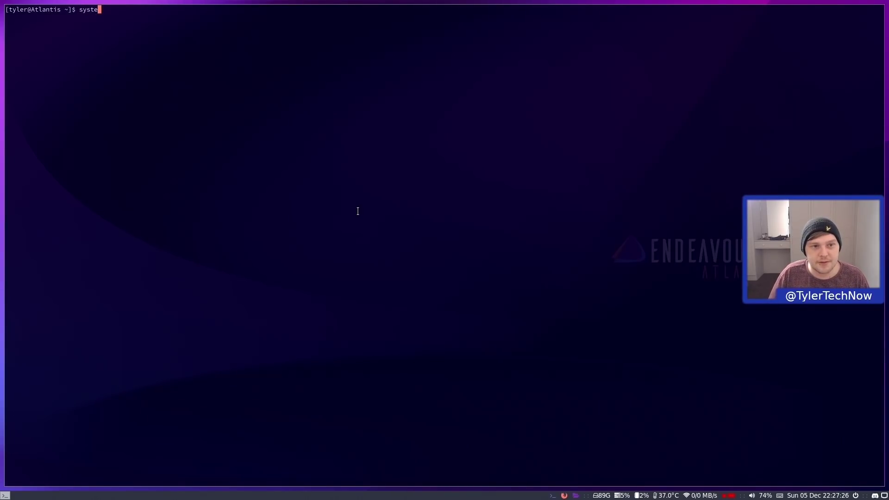
type("mctl hibernate")
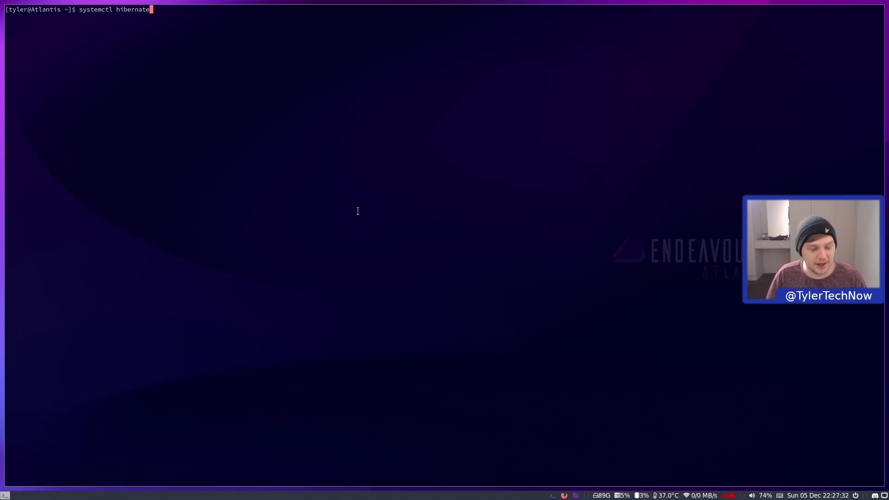
Switch to the empty browser workspace and start Celluloid from the application launcher
key("Return")
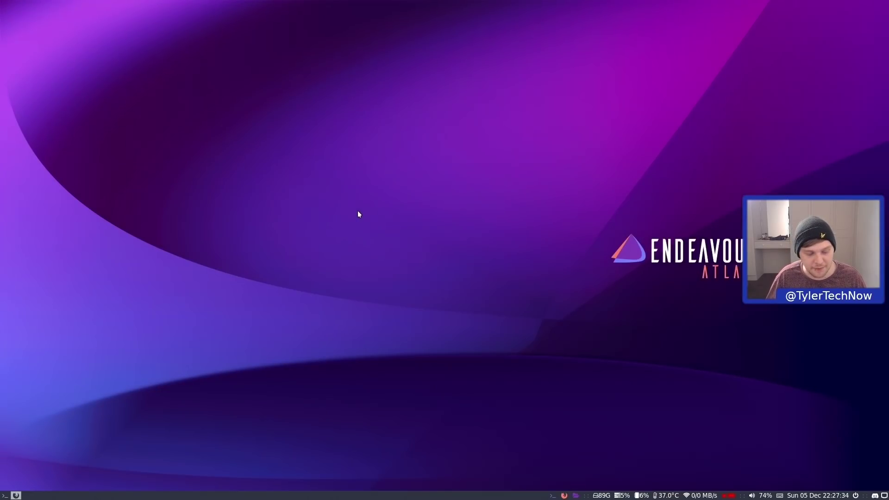
key("super+d")
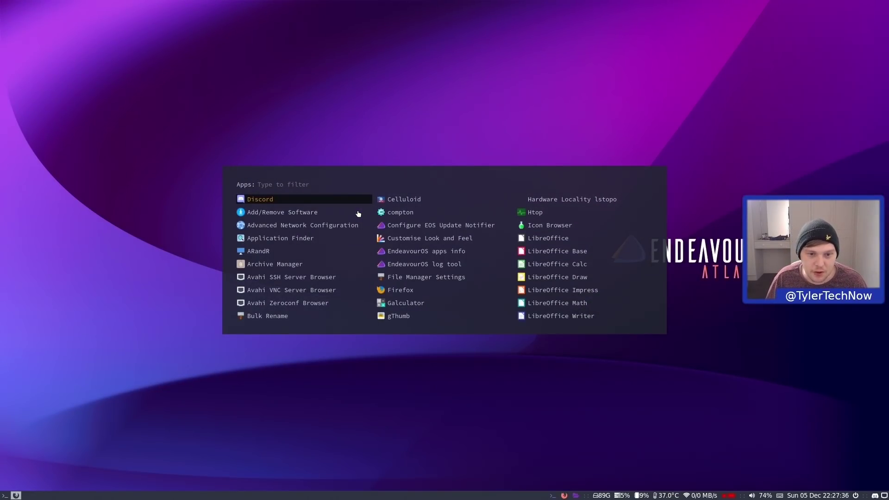
key("Down")
key("Down")
key("Down")
key("Down")
key("Right")
key("Up")
key("Up")
key("Up")
key("Up")
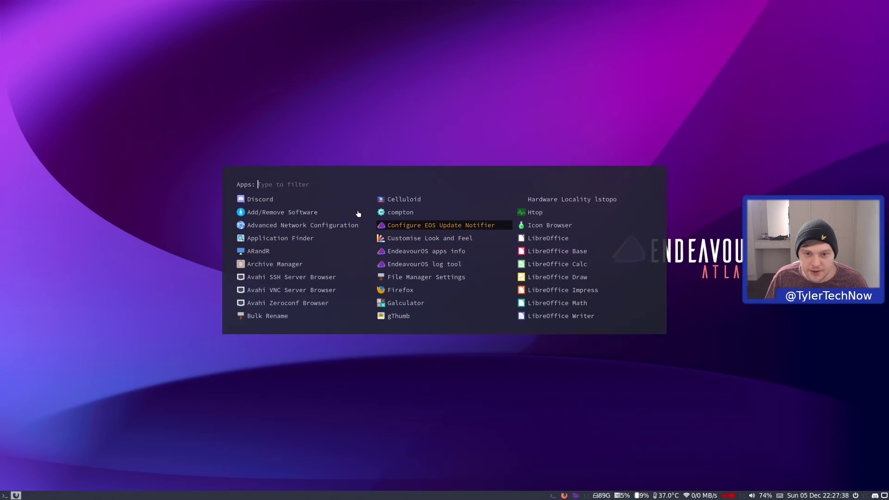
key("Return")
Start Firefox from the application launcher so it tiles beside Celluloid, and return to the terminal workspace
key("super+d")
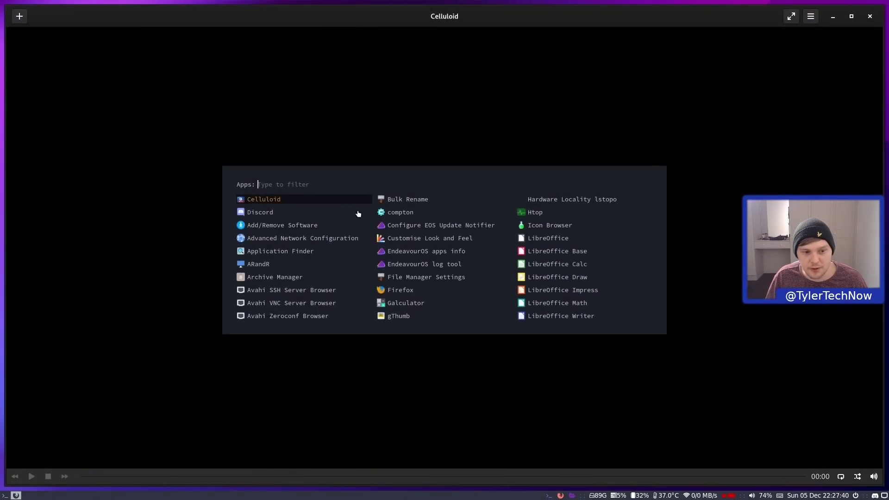
key("Right")
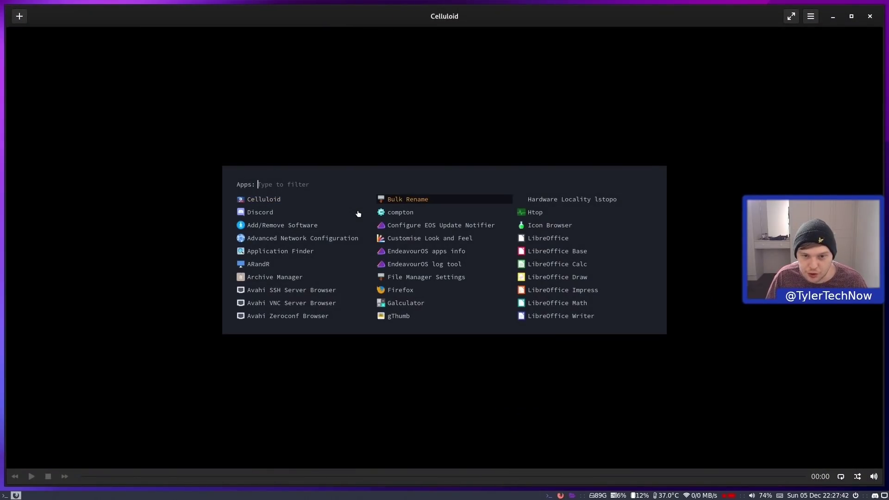
key("Down")
key("Down")
key("Down")
key("Down")
key("Down")
key("Down")
key("Down")
key("Return")
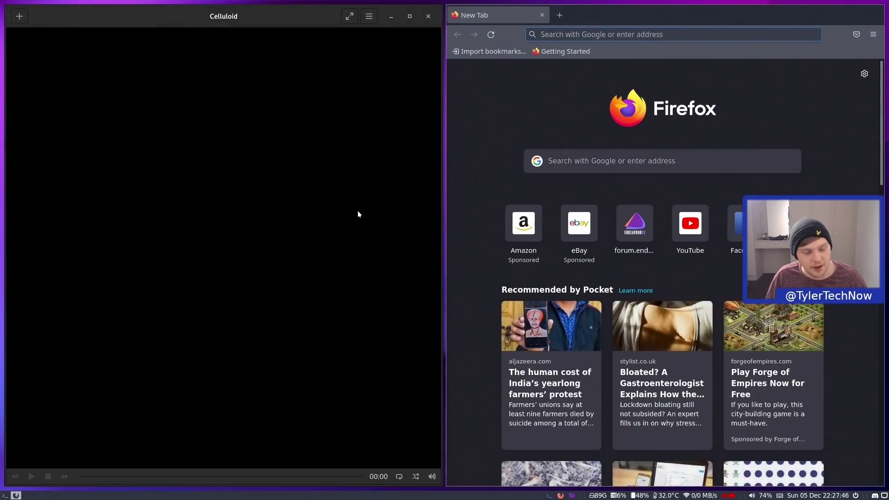
key("super+2")
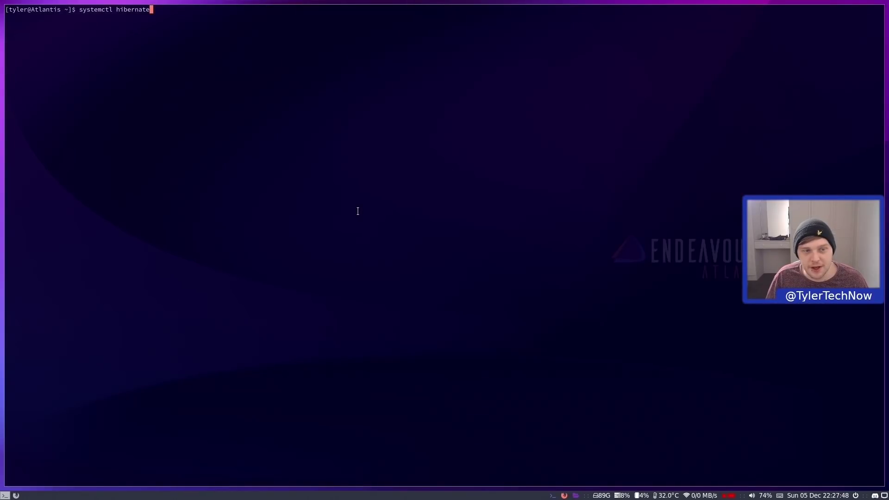